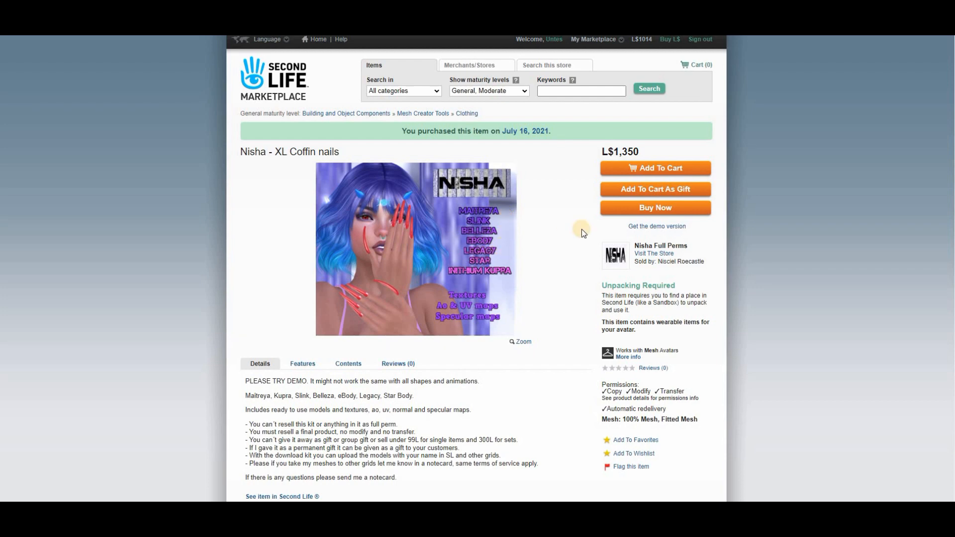
Open the avatar's inventory and look through the contents of the Nisha - XL Coffin nails folder
scroll(509, 299, down, 3)
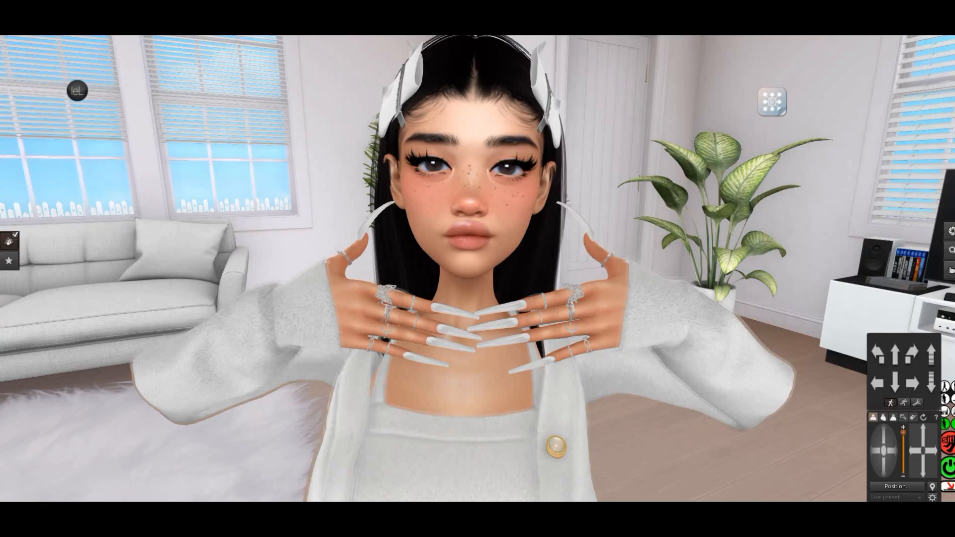
key(ctrl+i)
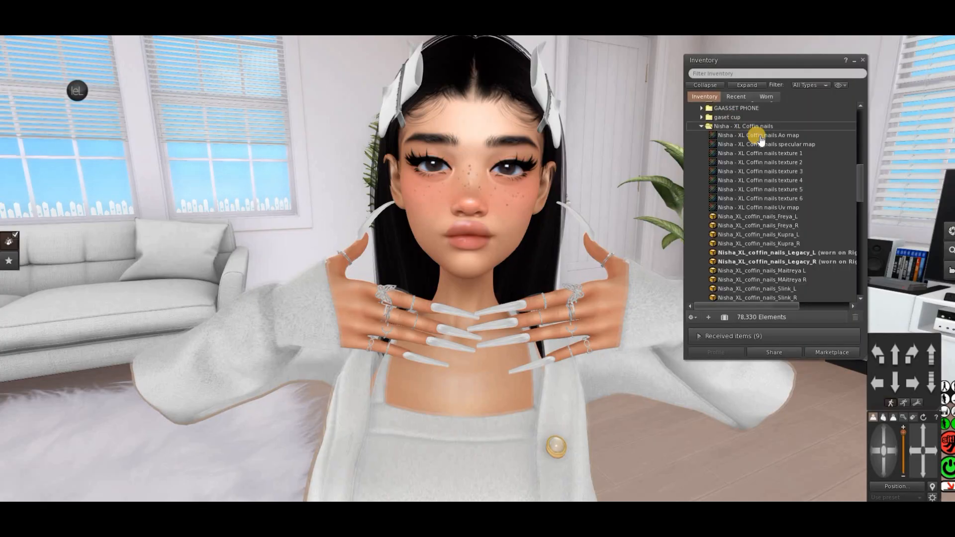
scroll(807, 193, down, 2)
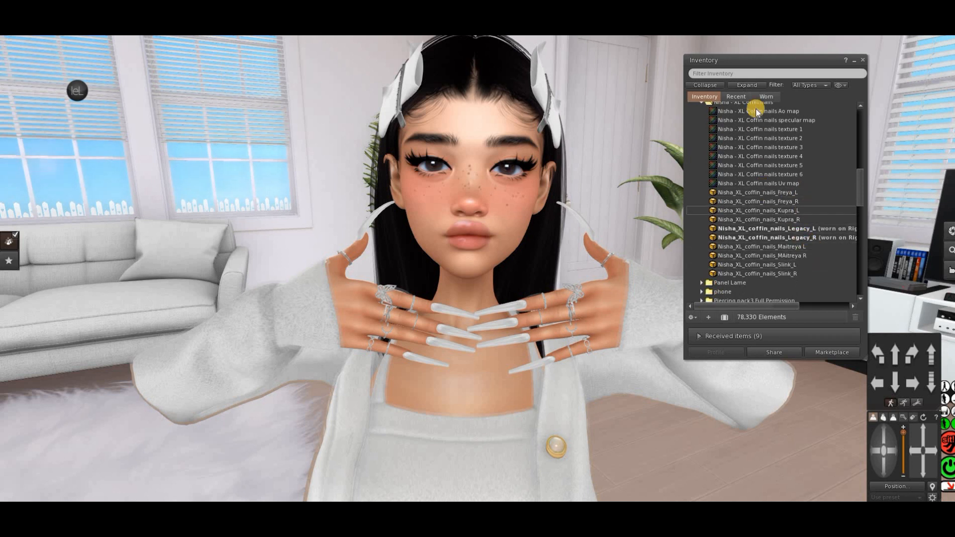
scroll(758, 119, up, 1)
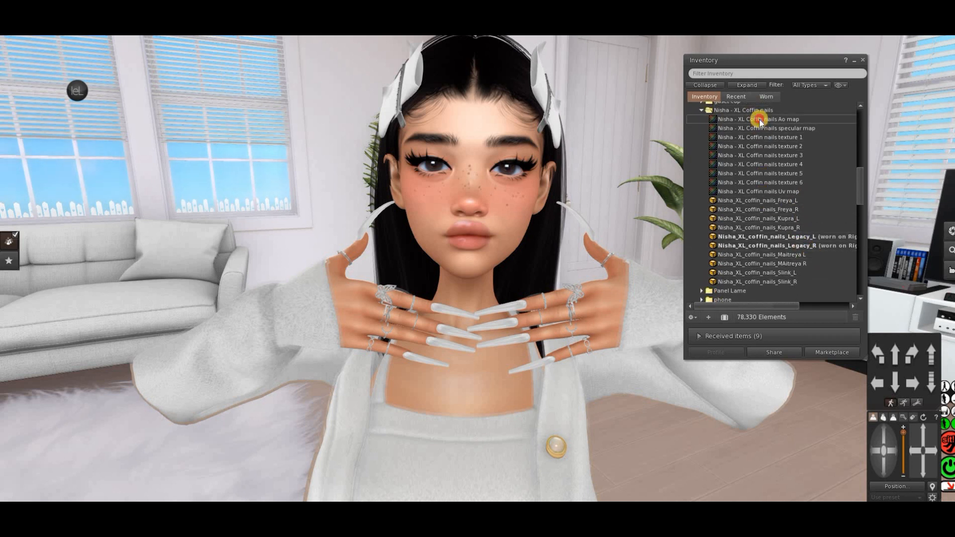
Preview the coffin nails Ao map, specular map and textures 1, 2 and 3 from the inventory
double_click(759, 120)
click(603, 88)
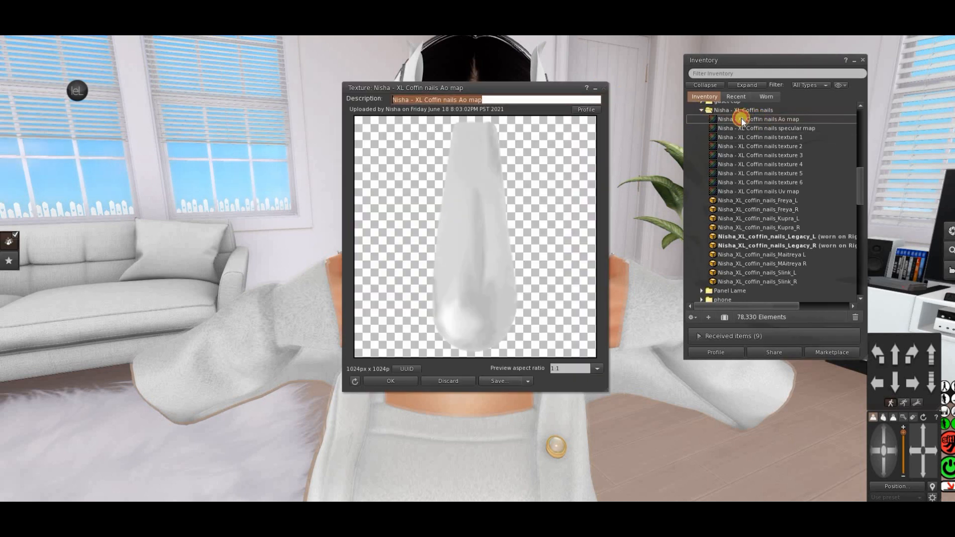
double_click(751, 128)
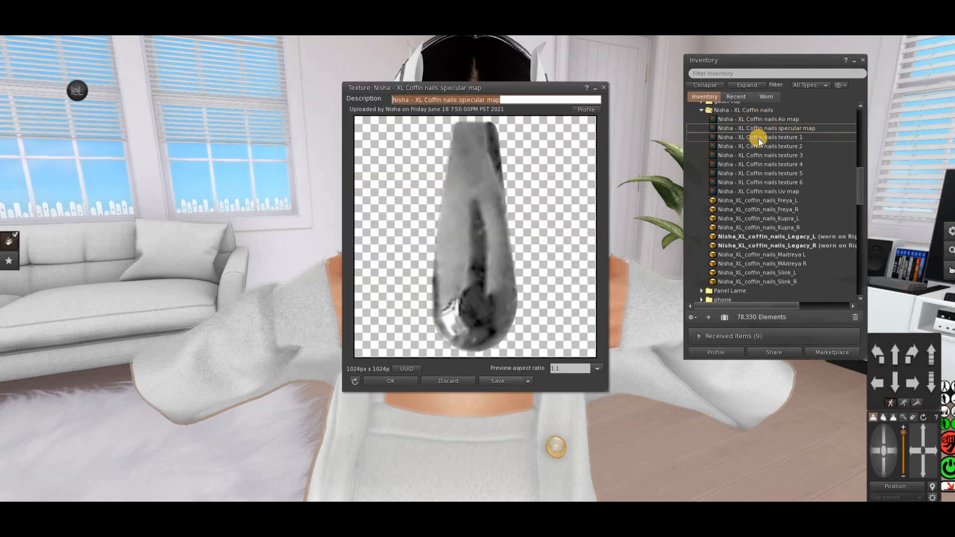
double_click(758, 138)
double_click(759, 147)
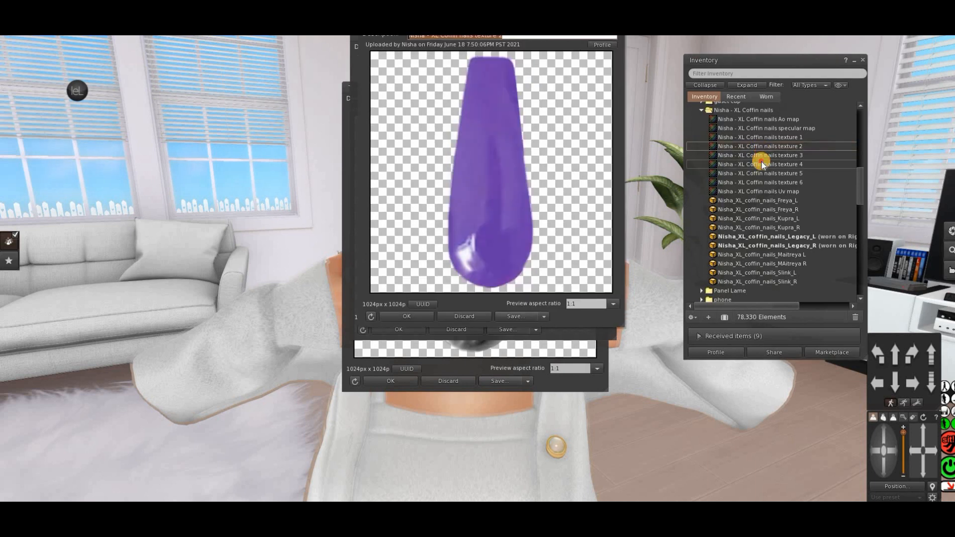
double_click(756, 155)
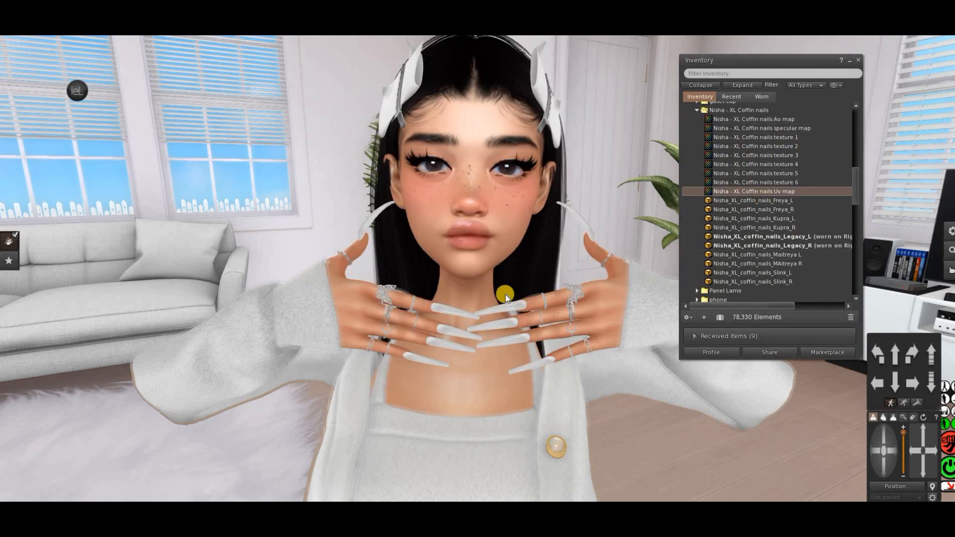
Open the worn nails on one hand for editing and turn off the selection highlight
right_click(515, 307)
click(533, 332)
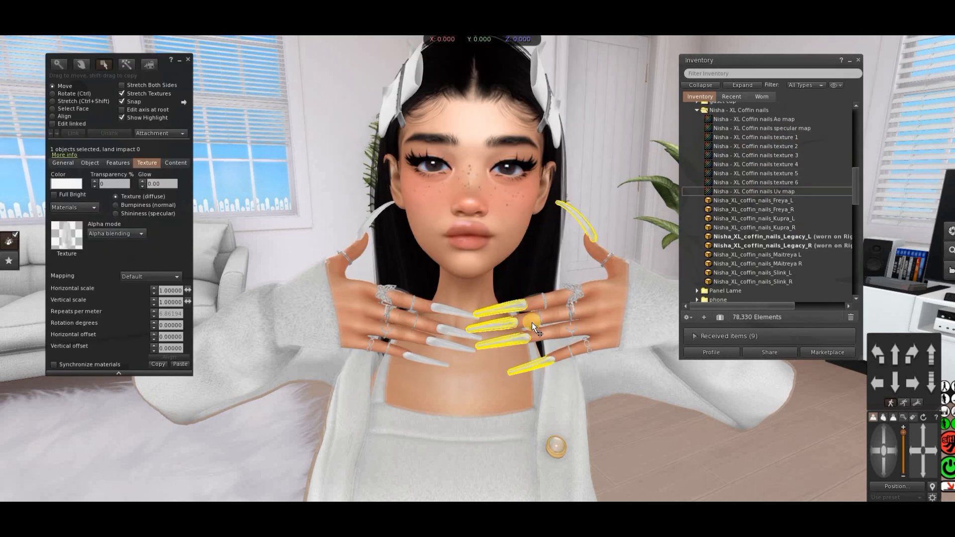
click(136, 118)
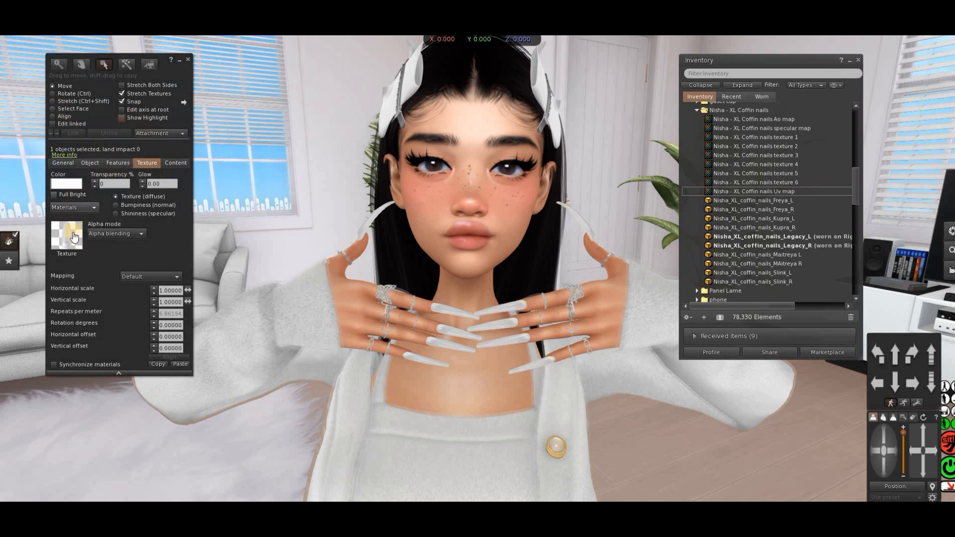
Try the specular map and textures 1 to 4 as the diffuse texture of the selected nails, and close the editor
click(72, 231)
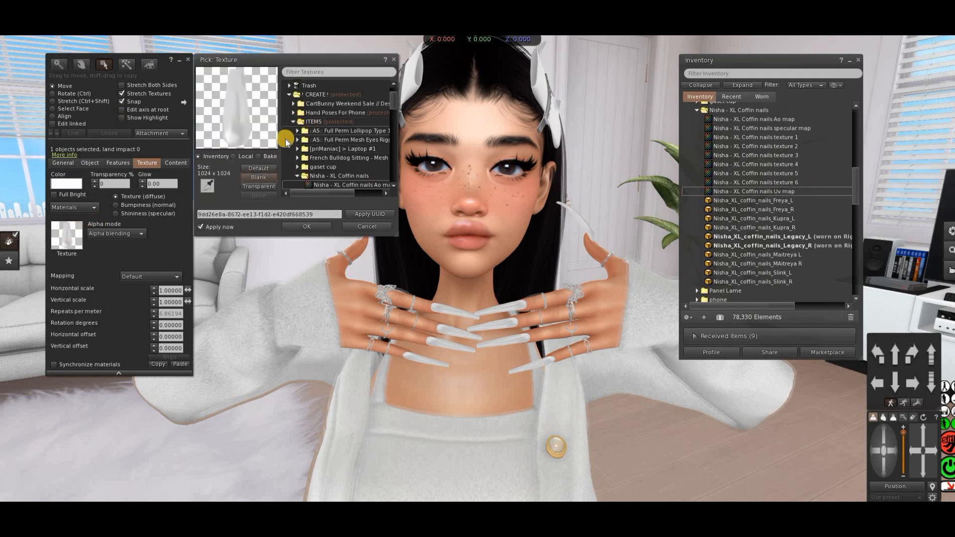
scroll(338, 146, down, 2)
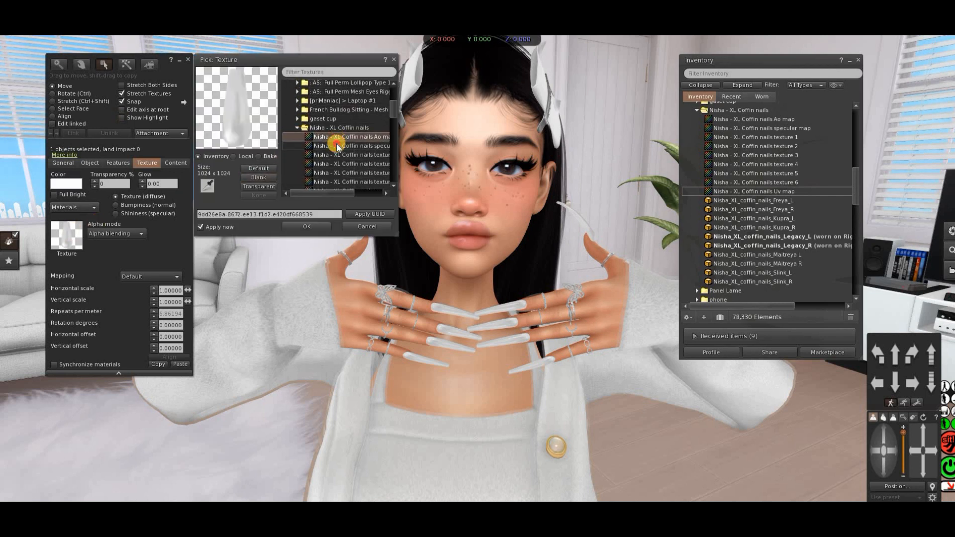
click(337, 146)
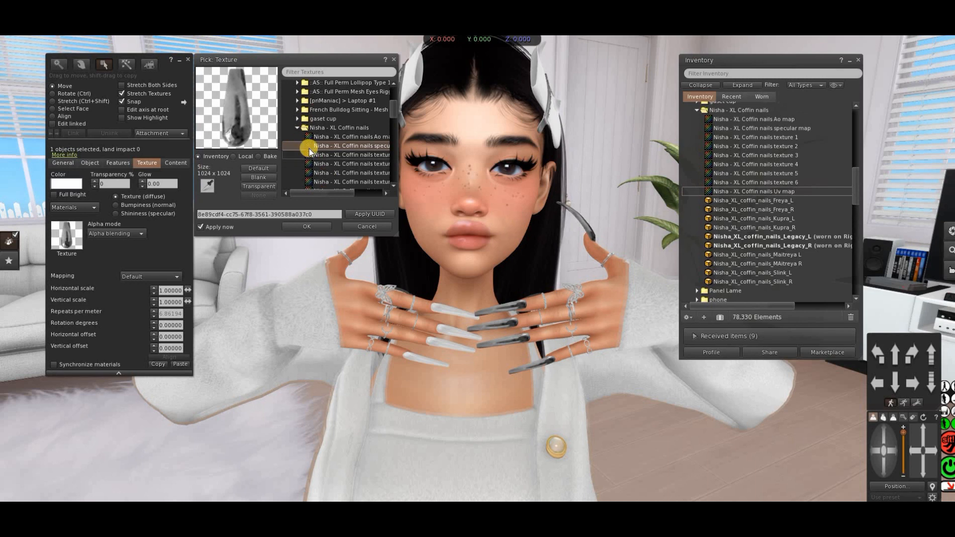
click(329, 155)
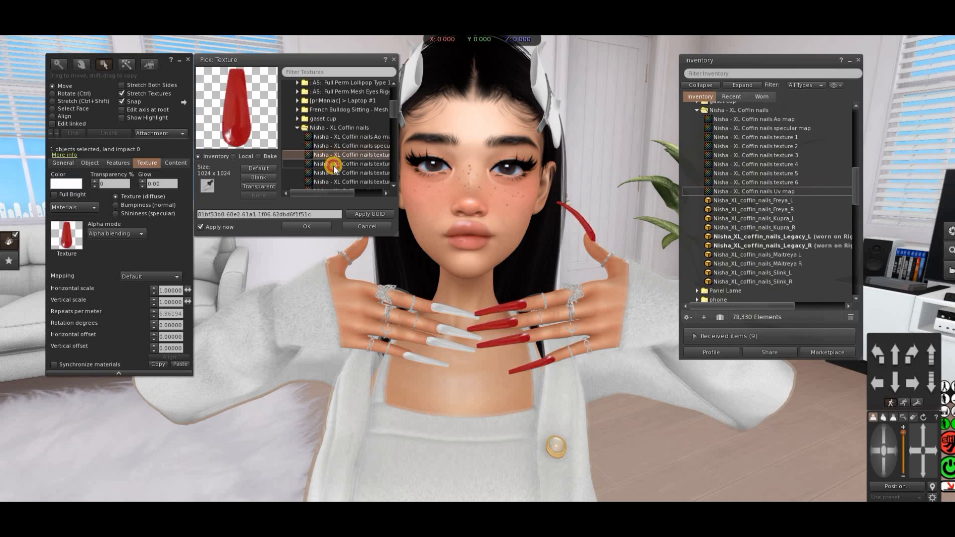
click(334, 167)
click(334, 173)
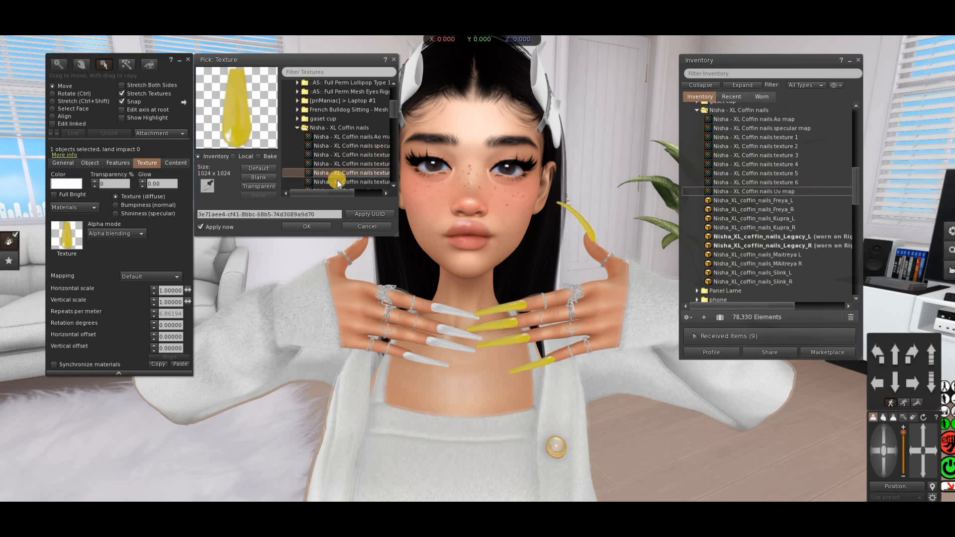
click(337, 182)
scroll(341, 169, down, 2)
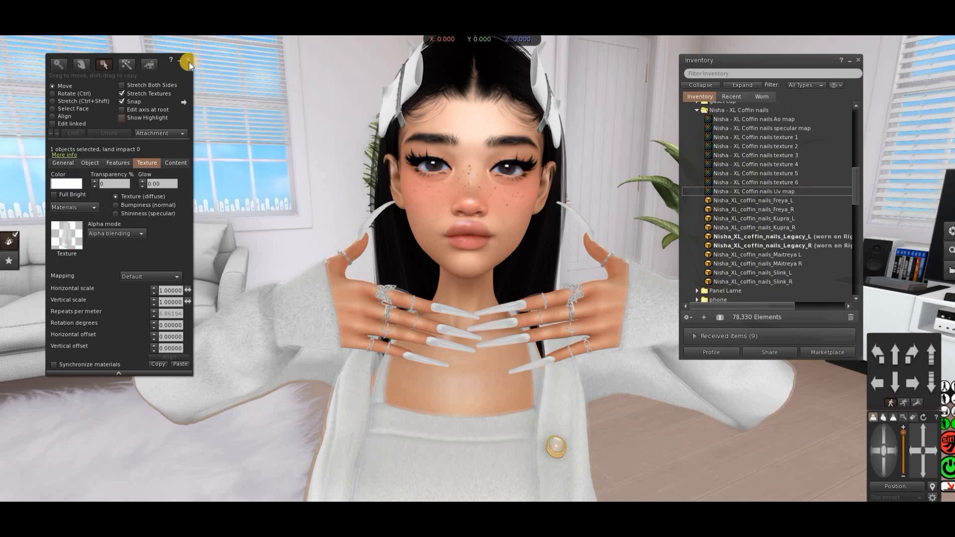
click(188, 61)
Save the coffin nails Uv map texture to the Pictures folder as a Targa image and close its preview
scroll(736, 179, up, 2)
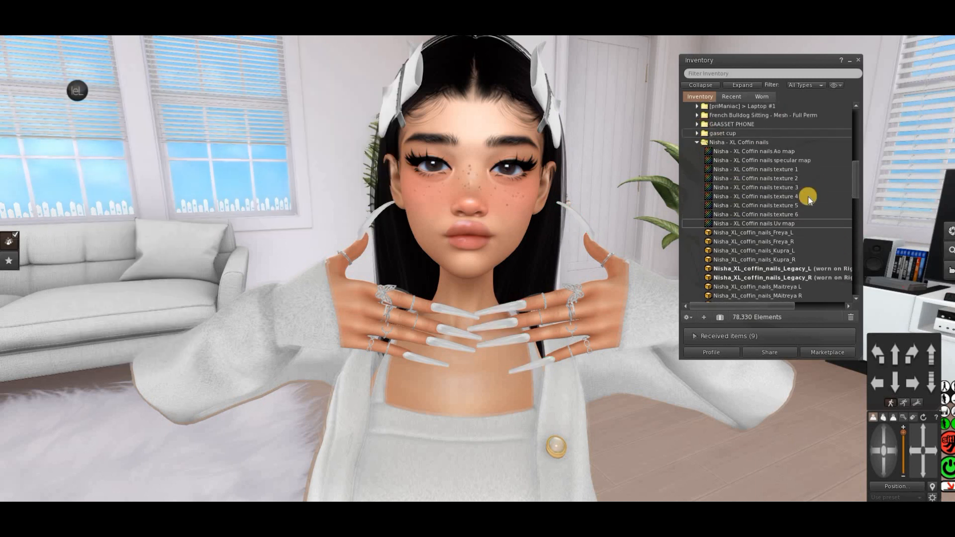
click(772, 224)
double_click(766, 223)
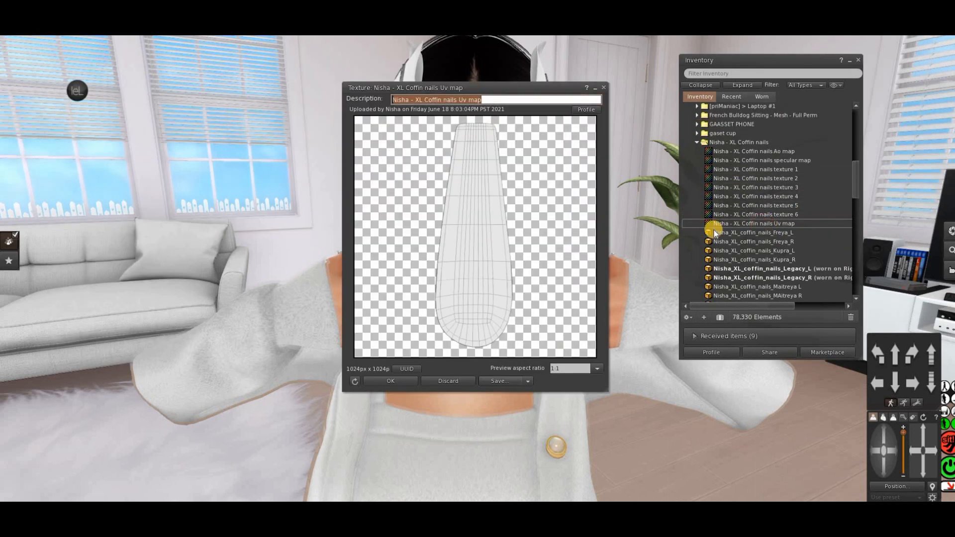
click(505, 380)
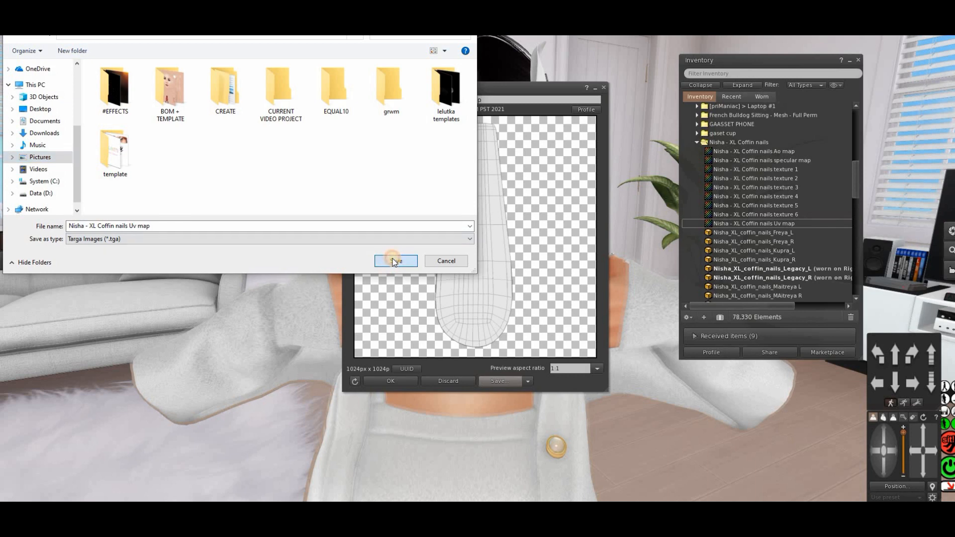
click(395, 260)
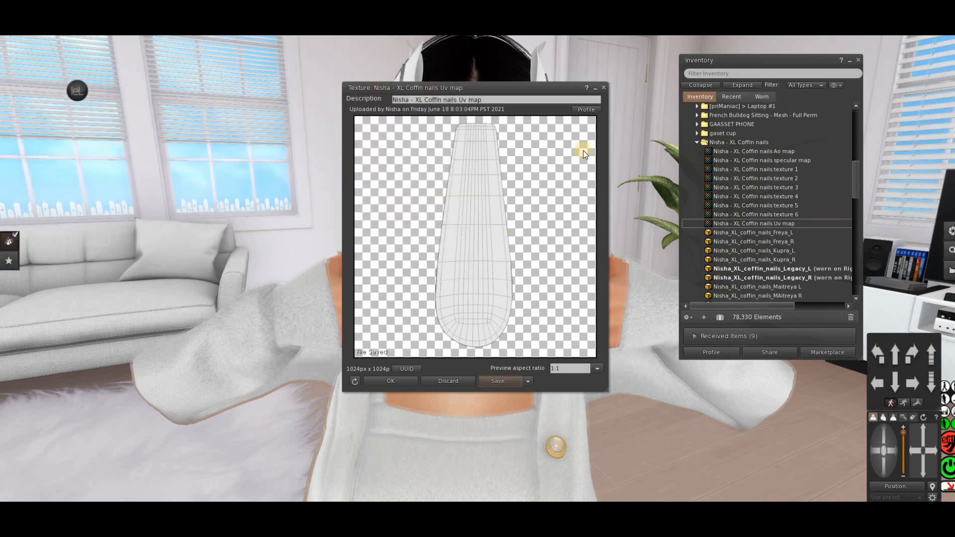
click(605, 88)
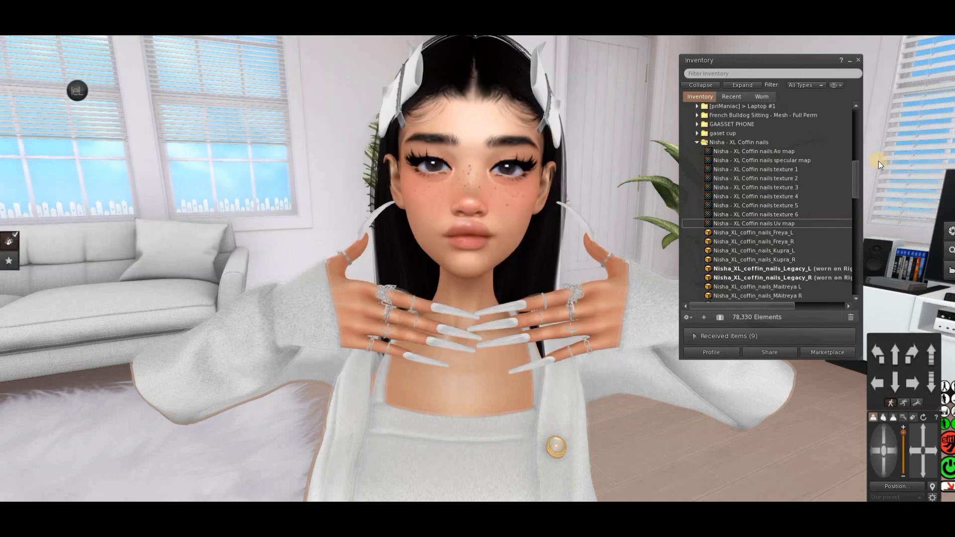
Save the coffin nails Ao map texture to the Pictures folder as a Targa image
double_click(774, 152)
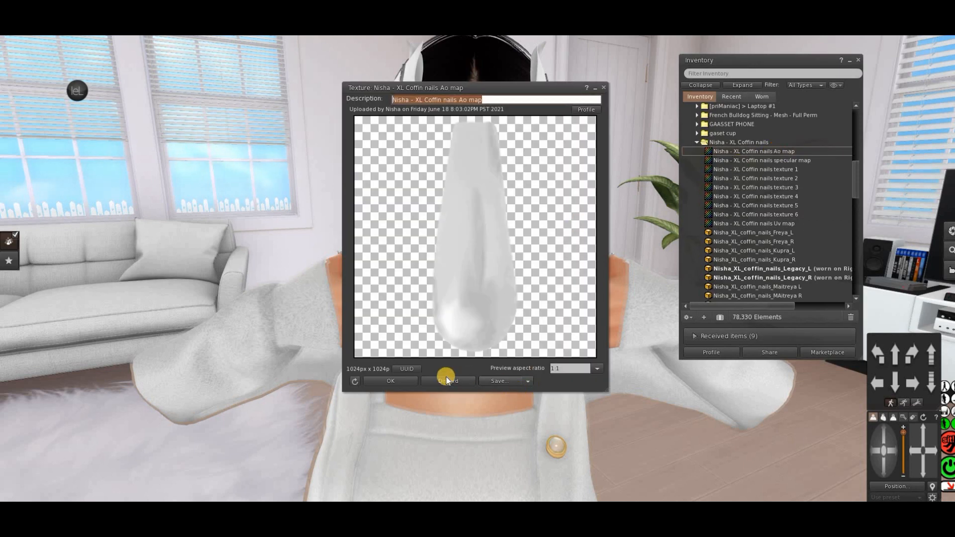
click(504, 381)
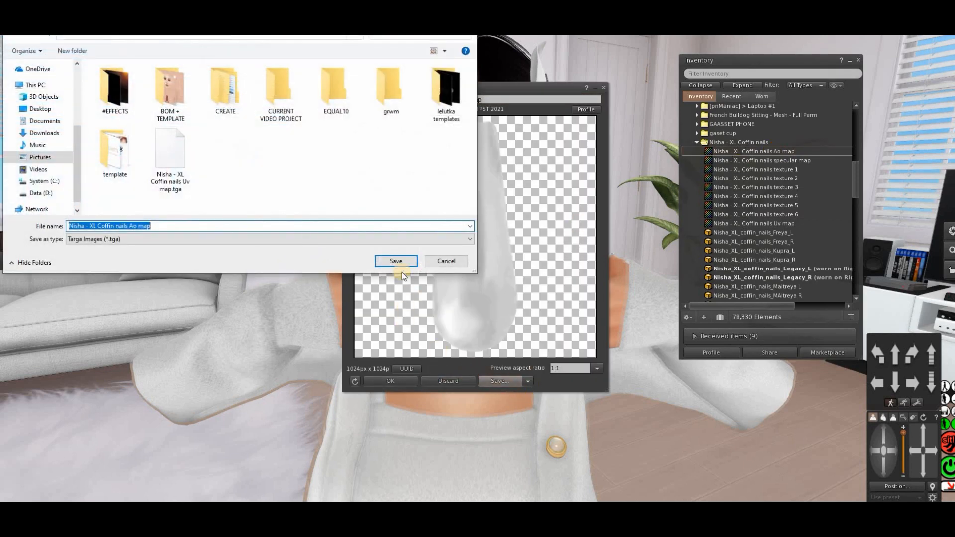
click(402, 263)
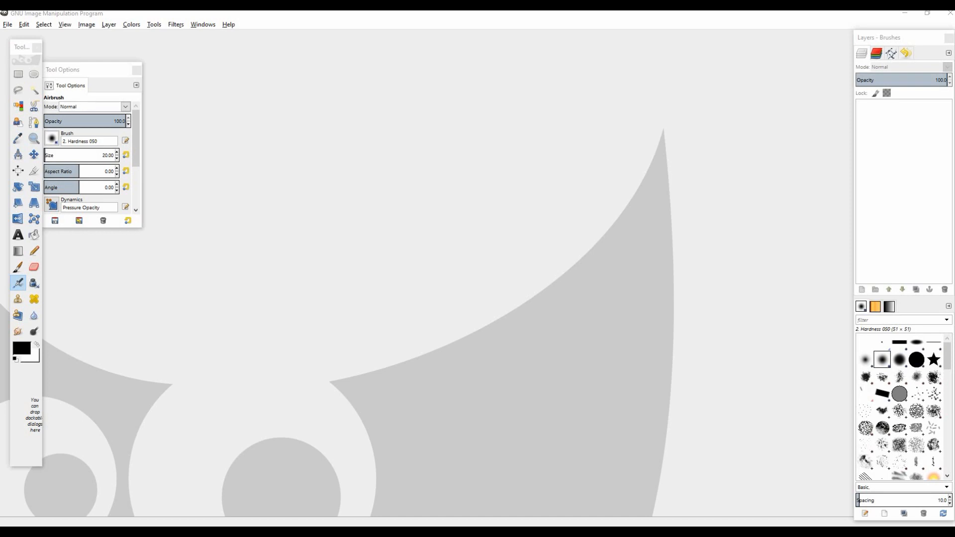
In GIMP, open Nisha - XL Coffin nails Uv map.tga from Pictures as a layer
click(7, 24)
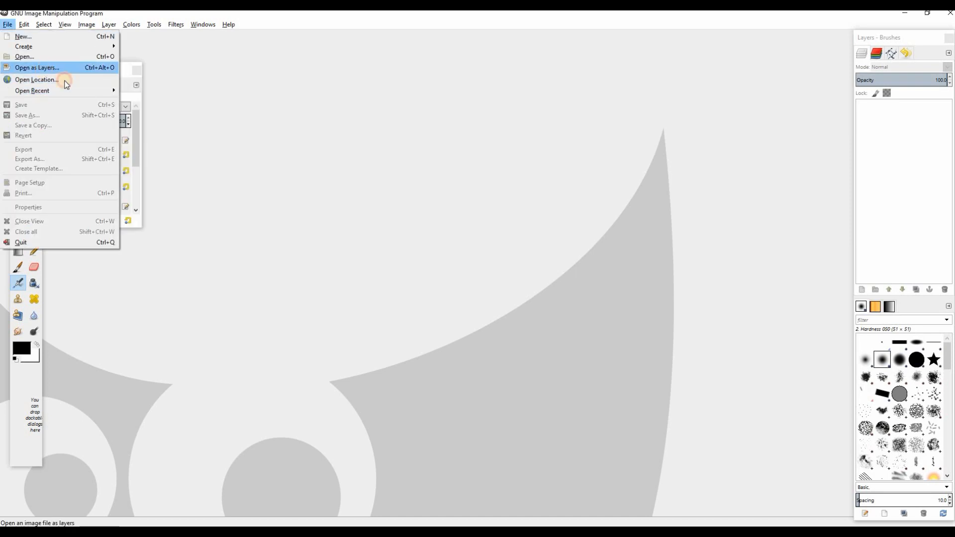
click(234, 160)
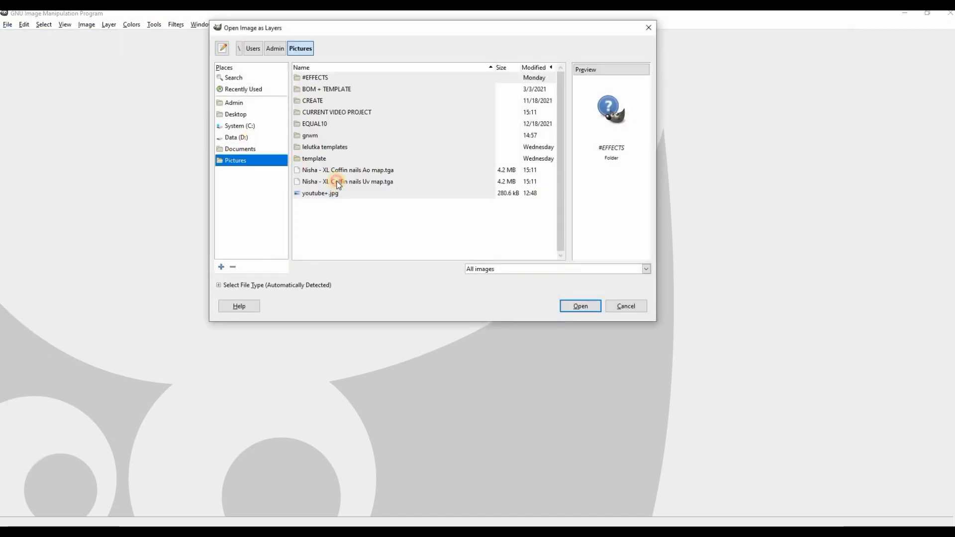
click(338, 182)
click(578, 309)
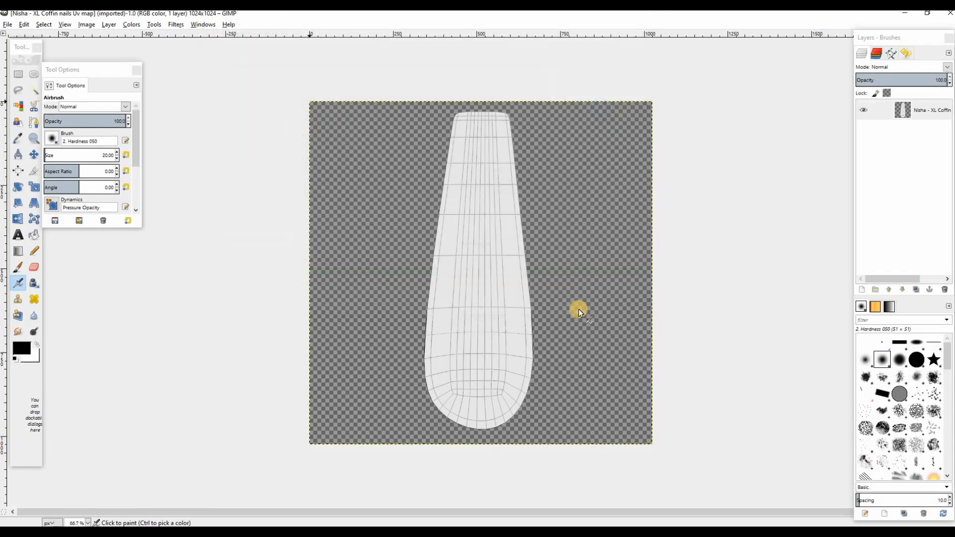
Select the nail shape from the UV map layer's alpha and add a transparent 1024 x 1024 px layer
right_click(905, 109)
click(845, 354)
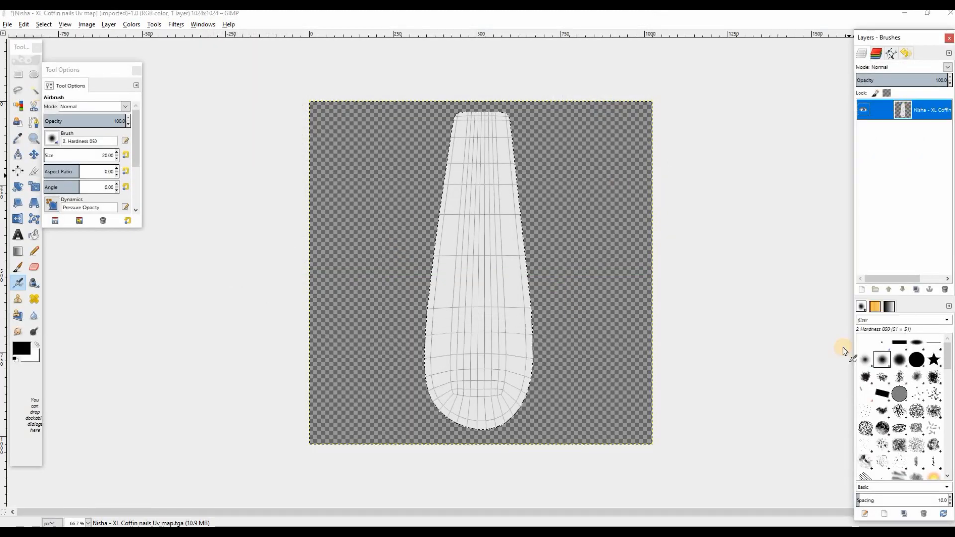
click(862, 290)
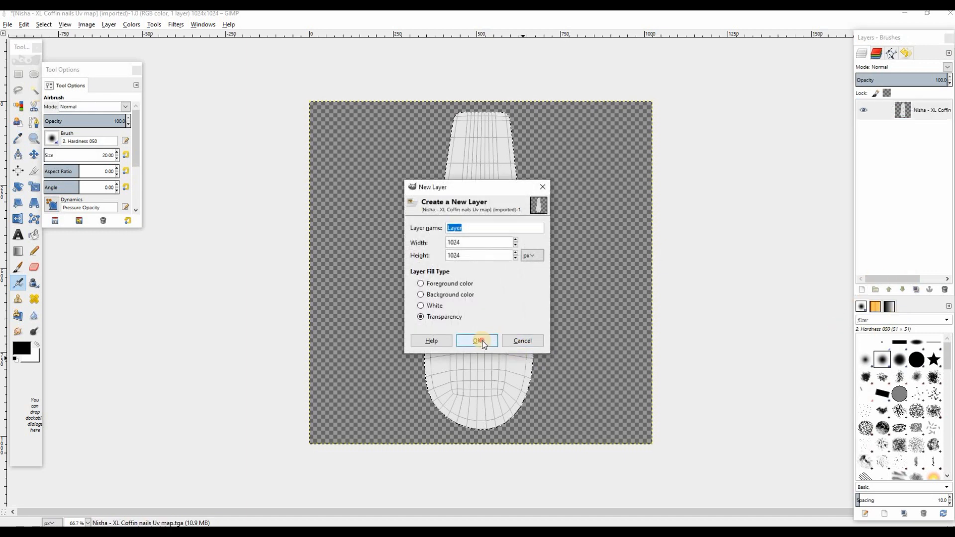
click(483, 338)
Bucket-fill the selected nail shape on the new layer with light blue and clear the selection
click(21, 348)
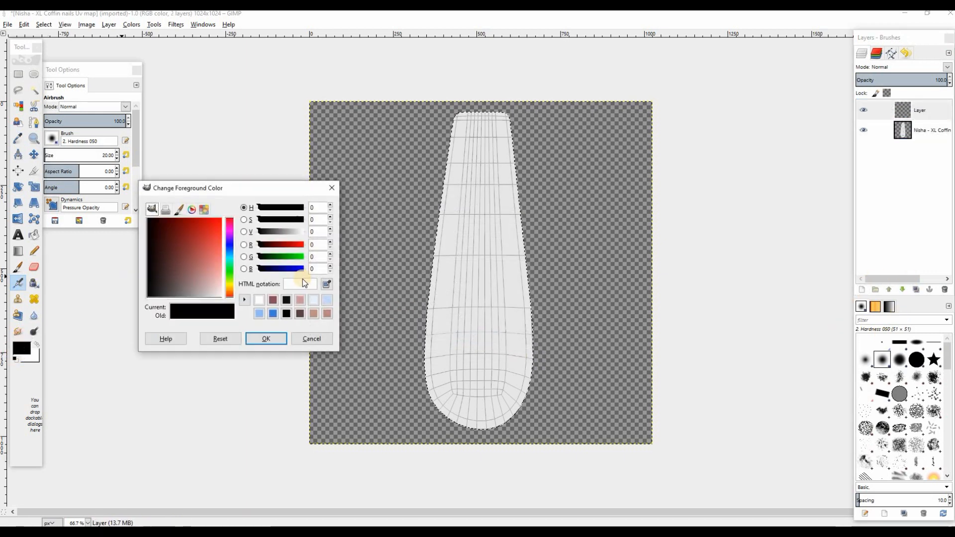
click(327, 300)
click(269, 338)
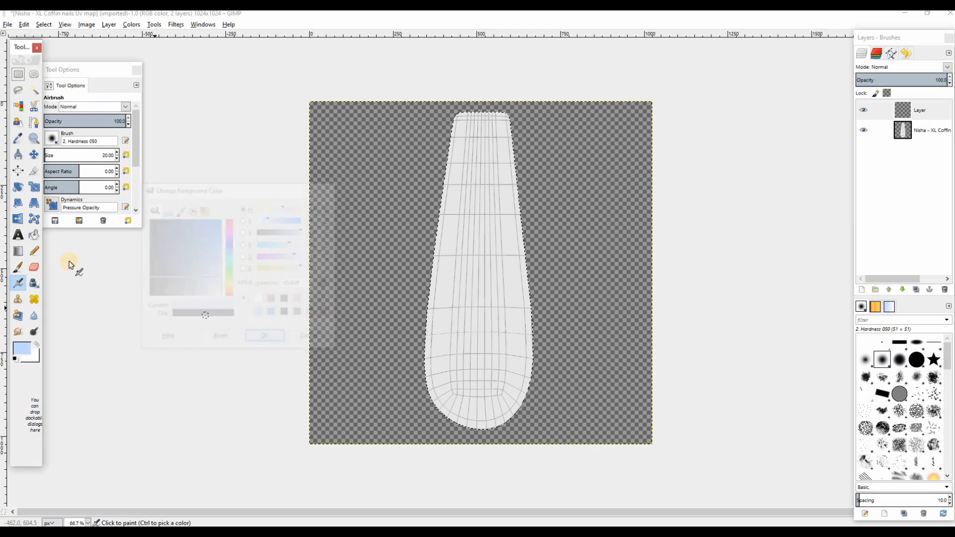
click(34, 239)
click(474, 247)
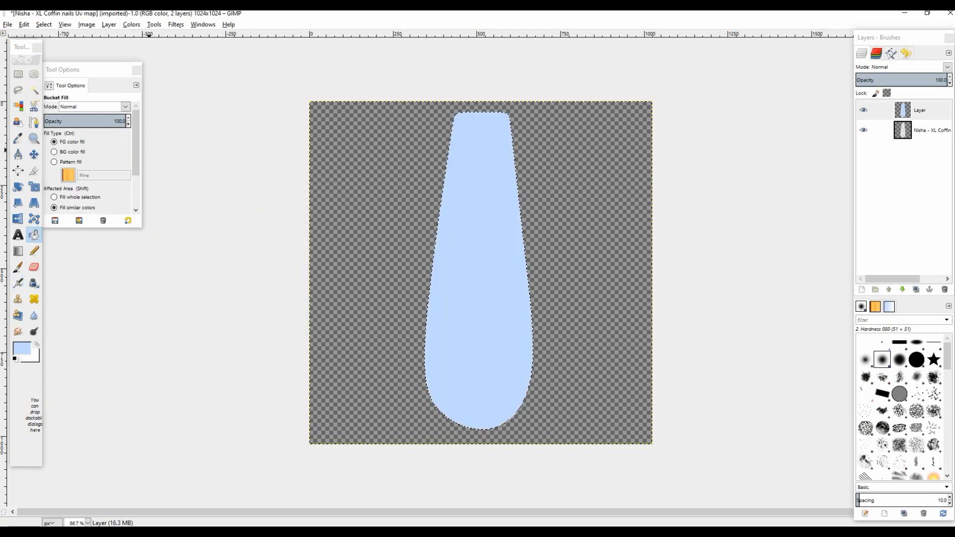
click(44, 25)
click(62, 47)
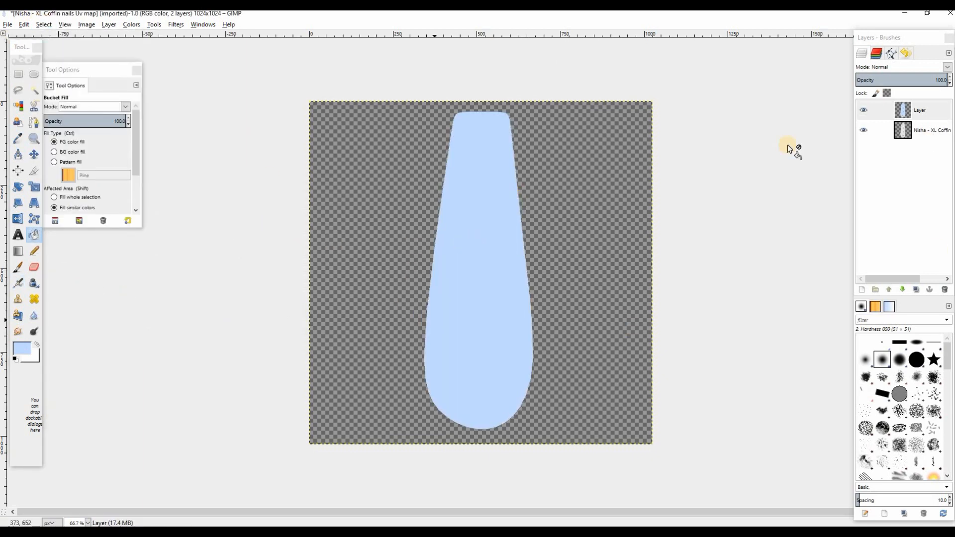
click(862, 131)
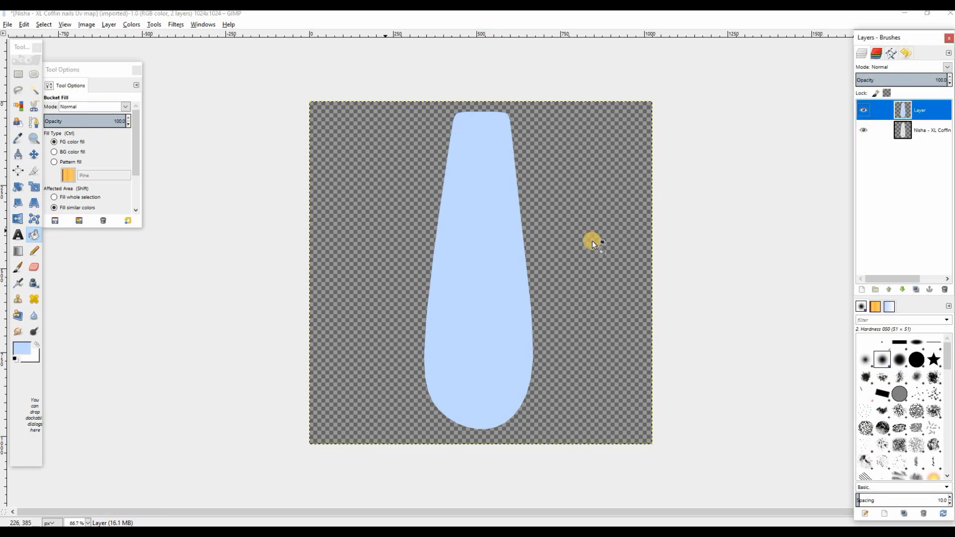
click(264, 96)
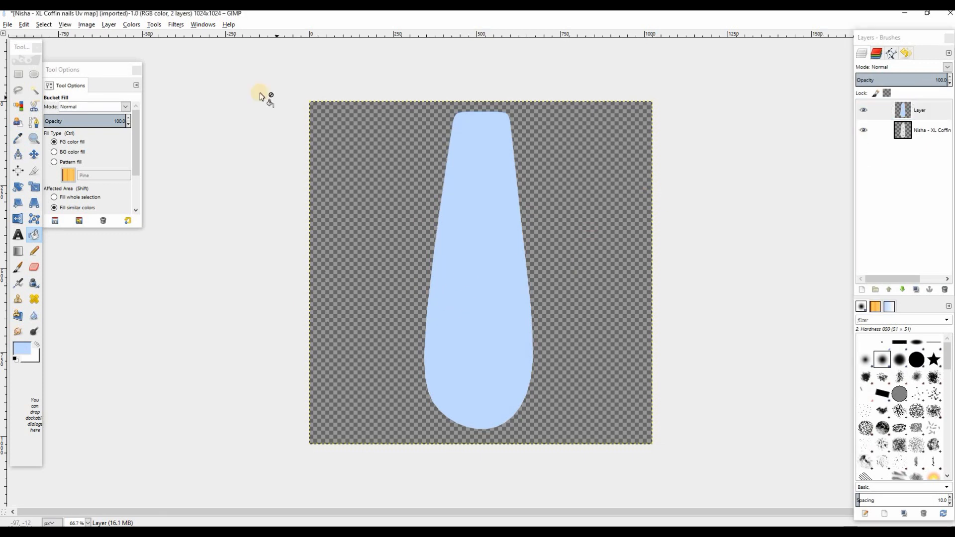
Export the light-blue nail image to the Pictures folder as exit.png with the default PNG options
click(7, 24)
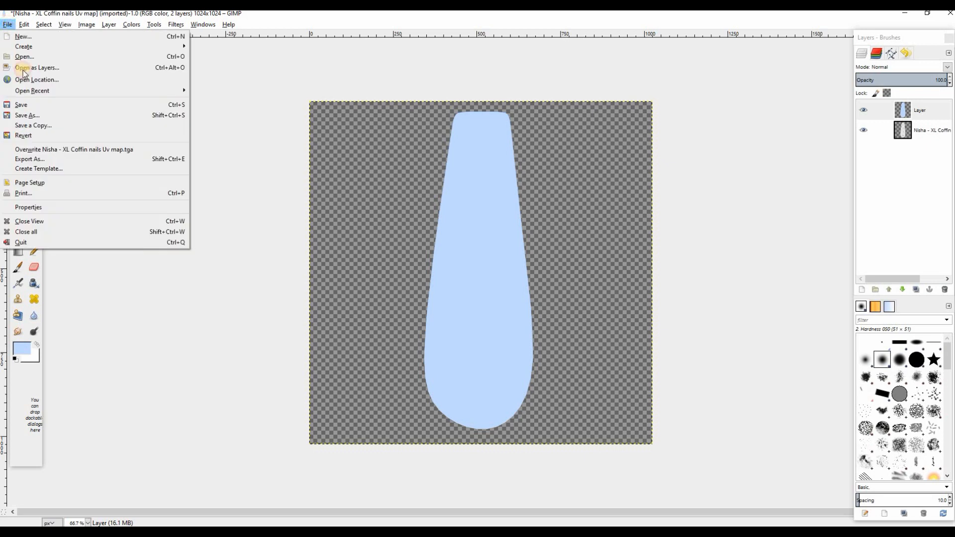
click(65, 160)
click(500, 102)
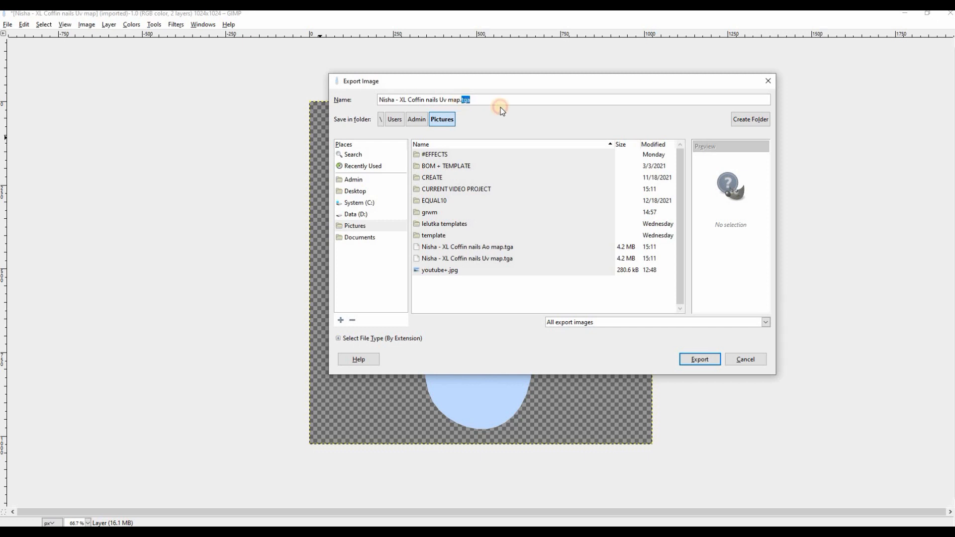
text(png)
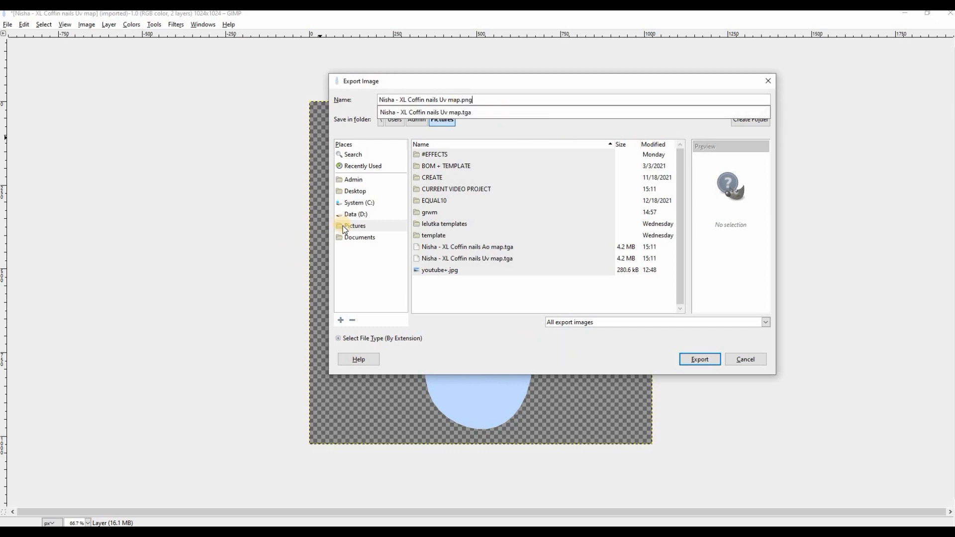
click(619, 353)
click(694, 359)
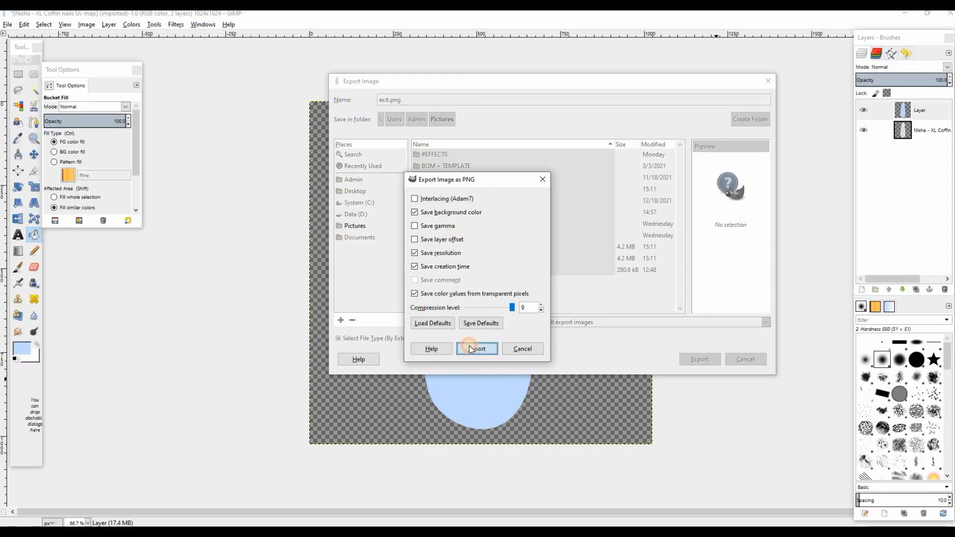
click(476, 348)
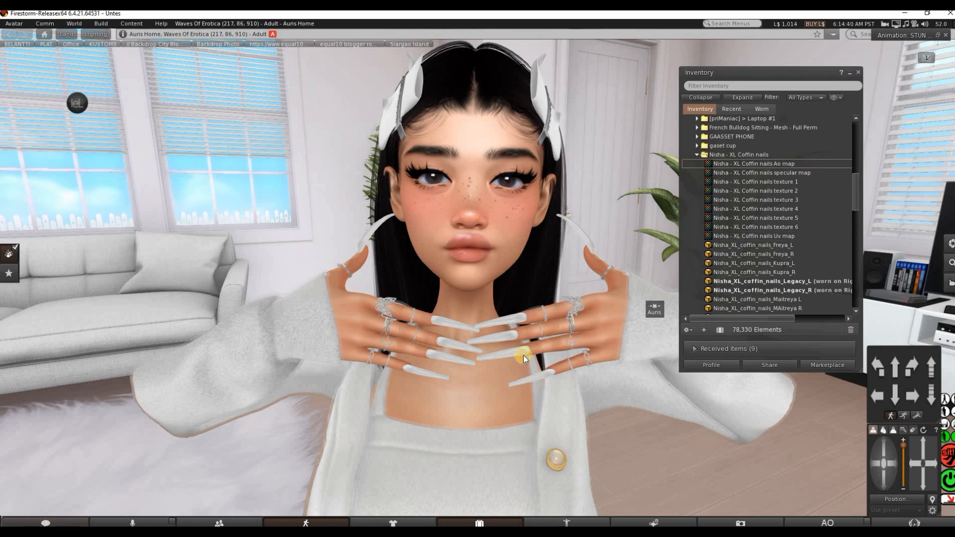
In Firestorm, edit the avatar's left-hand nails, apply exit.png from Pictures as a local texture, and turn off Show Highlight
right_click(509, 353)
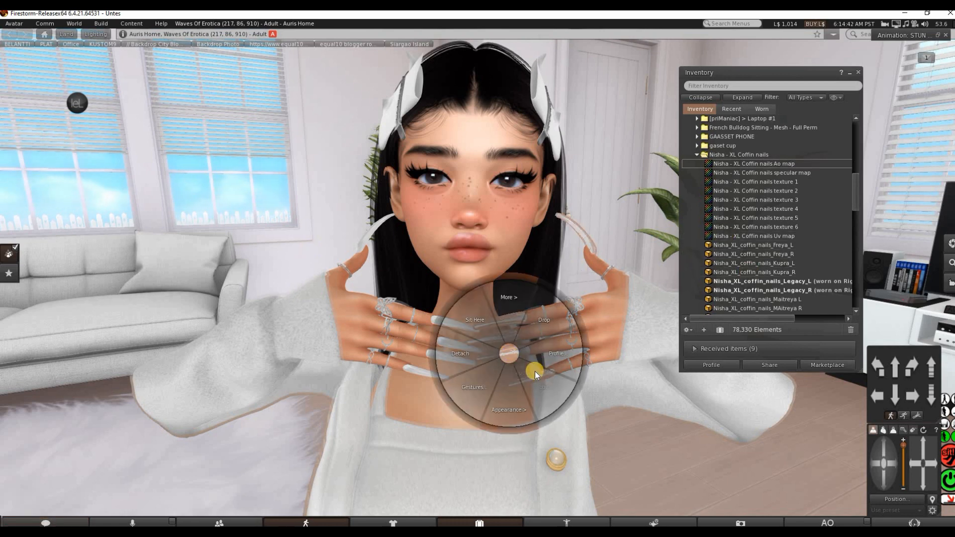
click(535, 371)
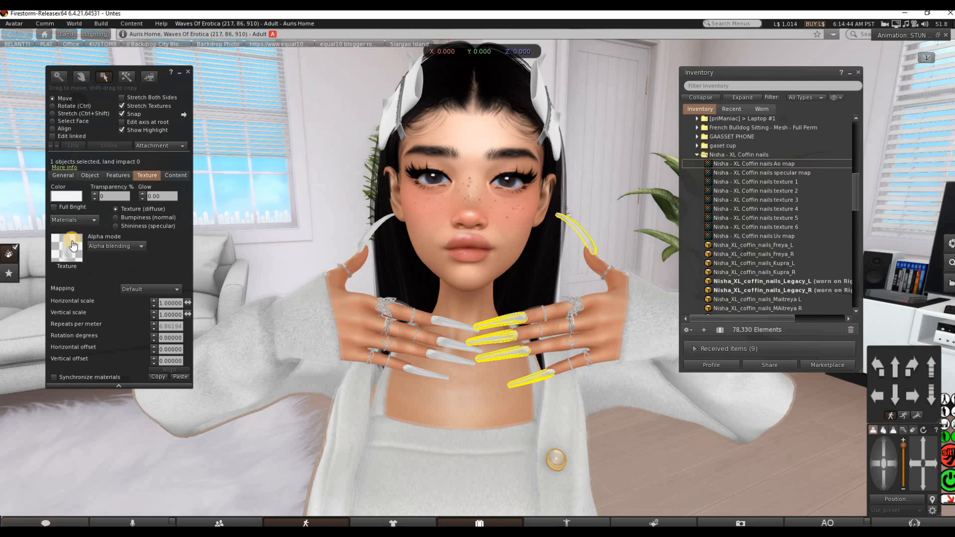
click(69, 249)
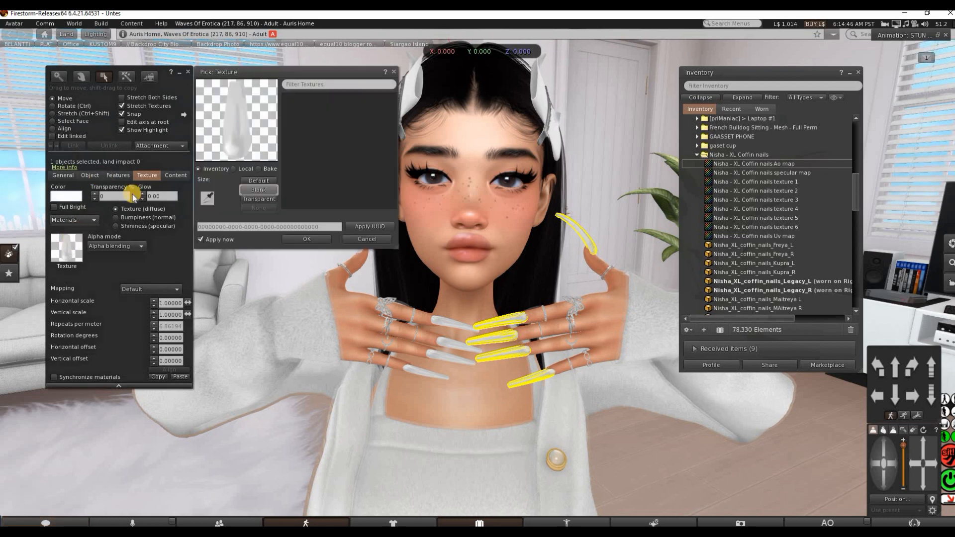
click(233, 168)
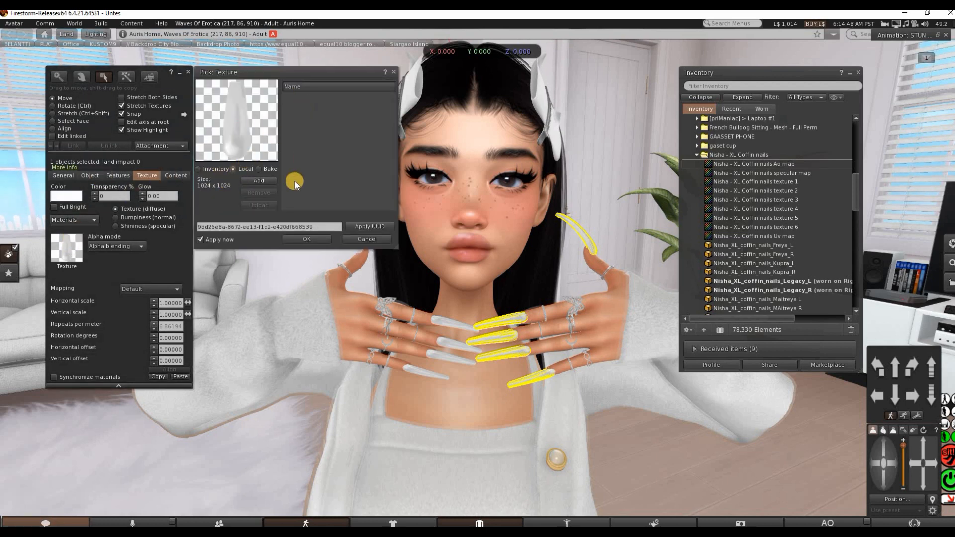
click(258, 181)
click(169, 164)
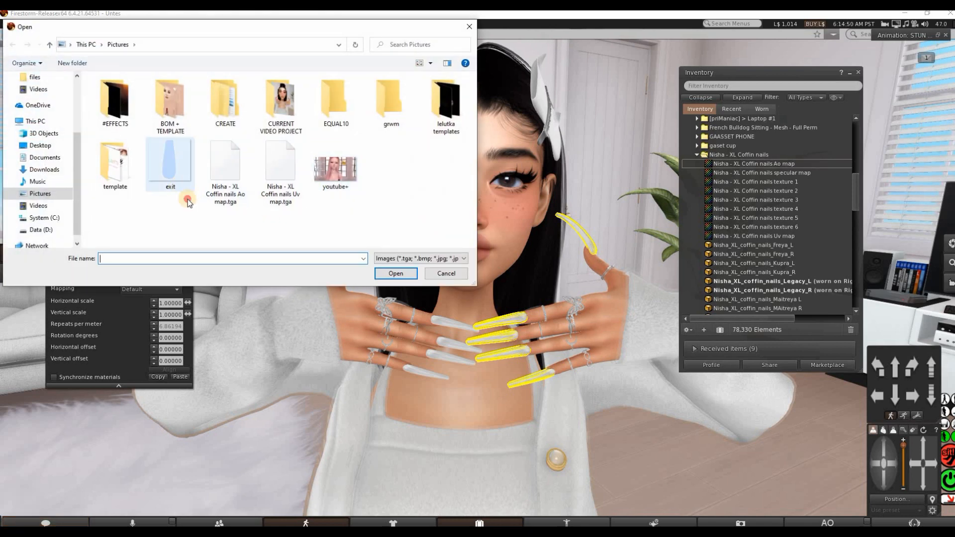
click(396, 273)
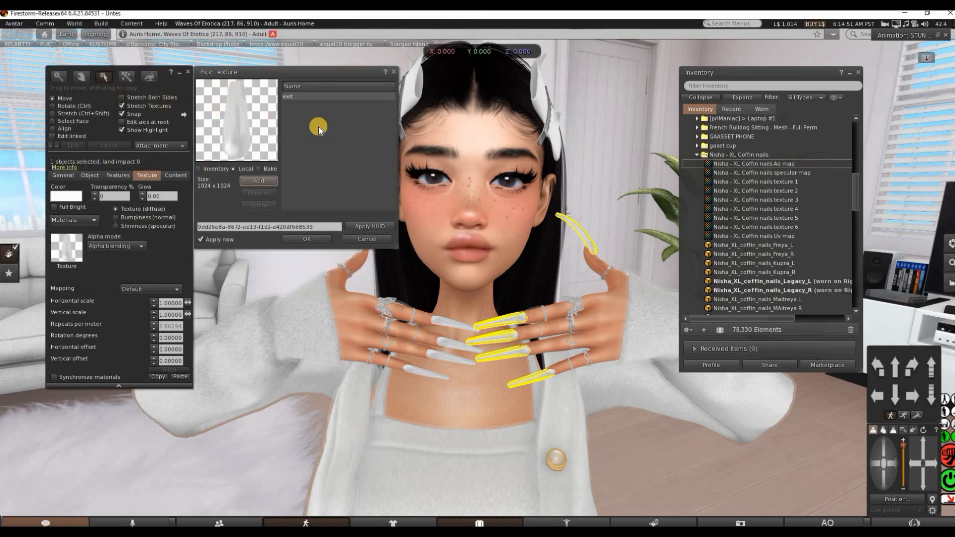
click(319, 96)
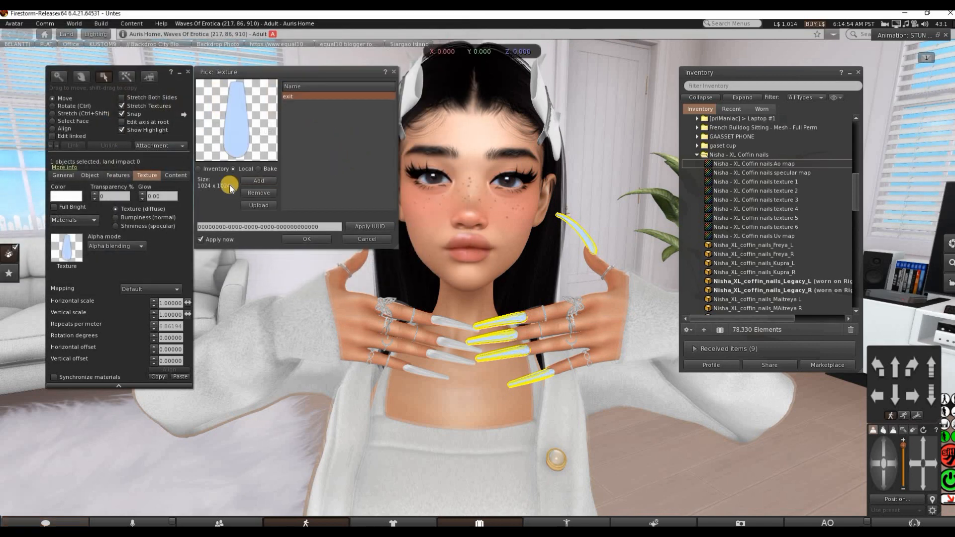
click(121, 130)
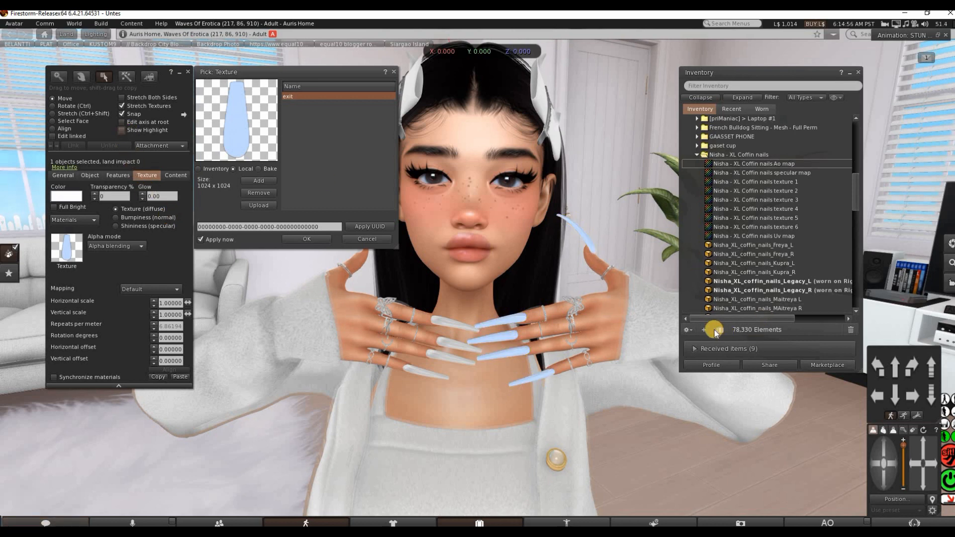
click(705, 330)
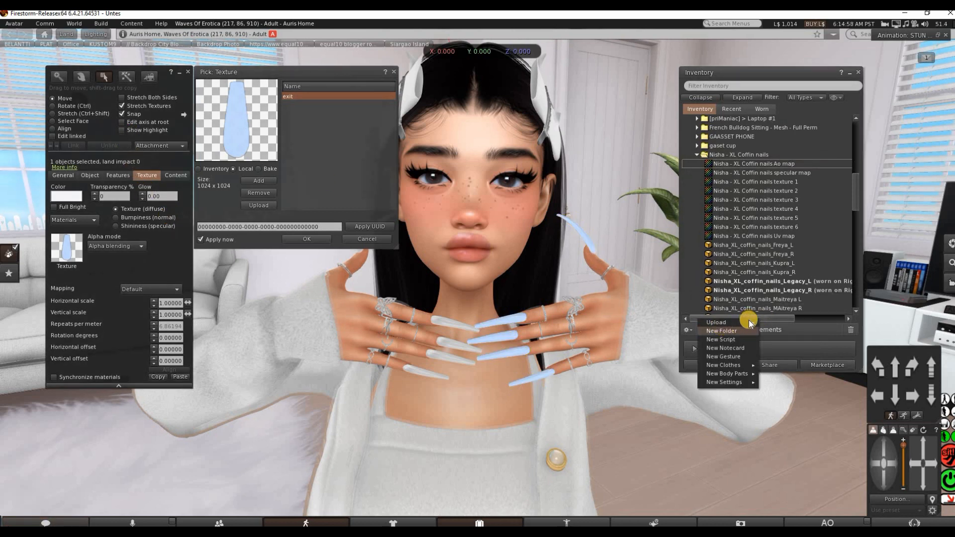
click(770, 323)
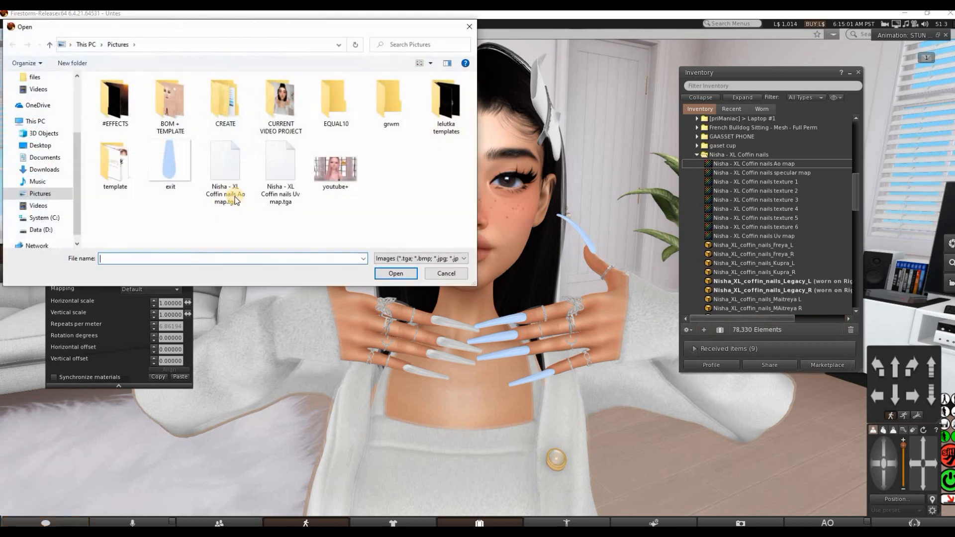
click(174, 189)
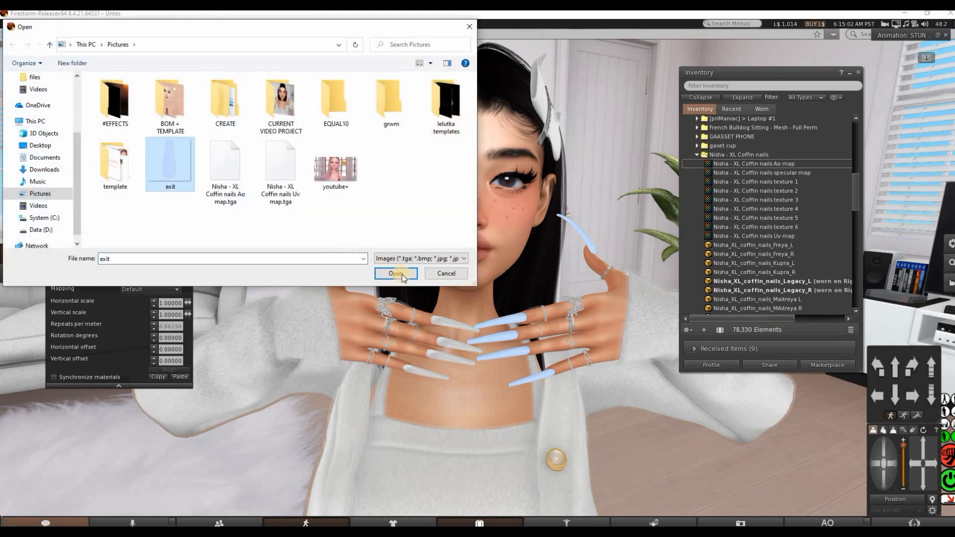
click(470, 27)
Accept the local exit texture for the nails and finish editing the attachment
click(291, 238)
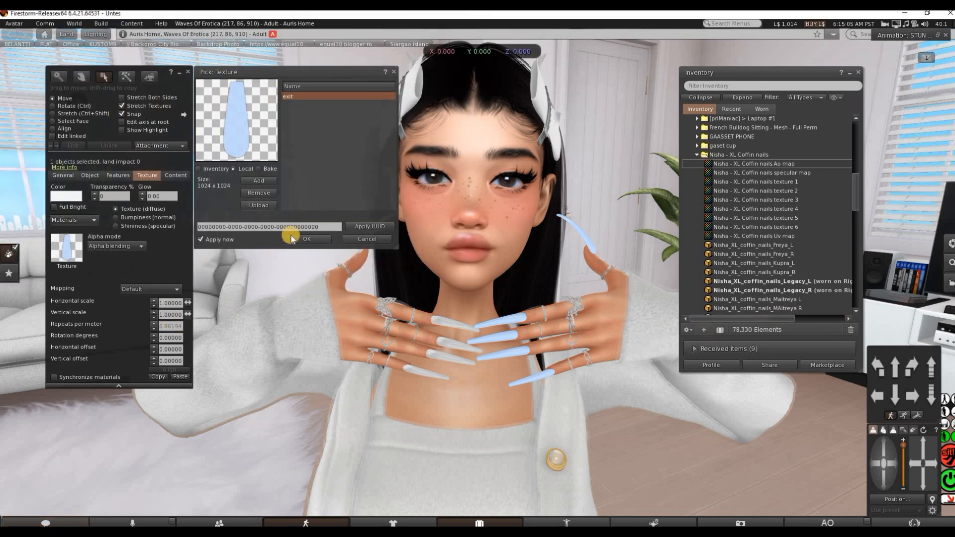
click(186, 74)
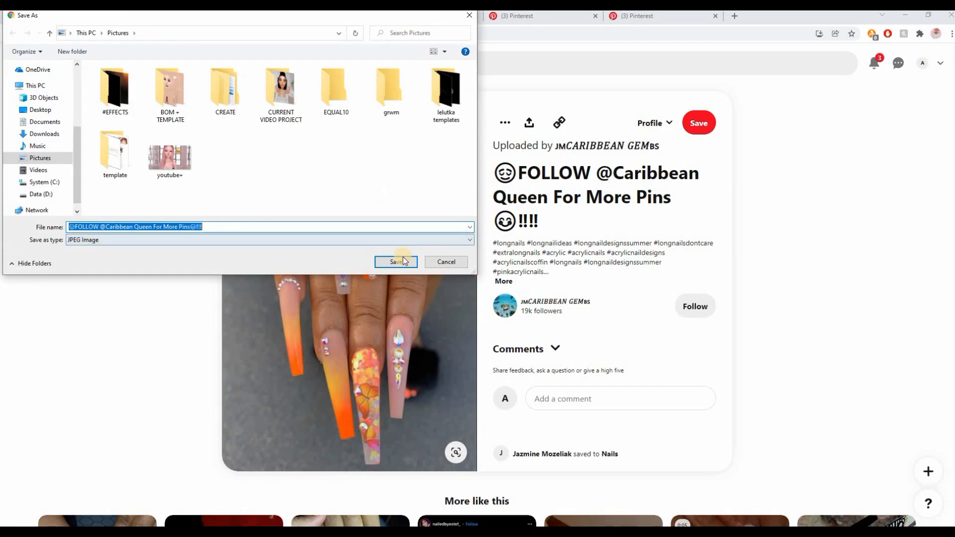
click(397, 258)
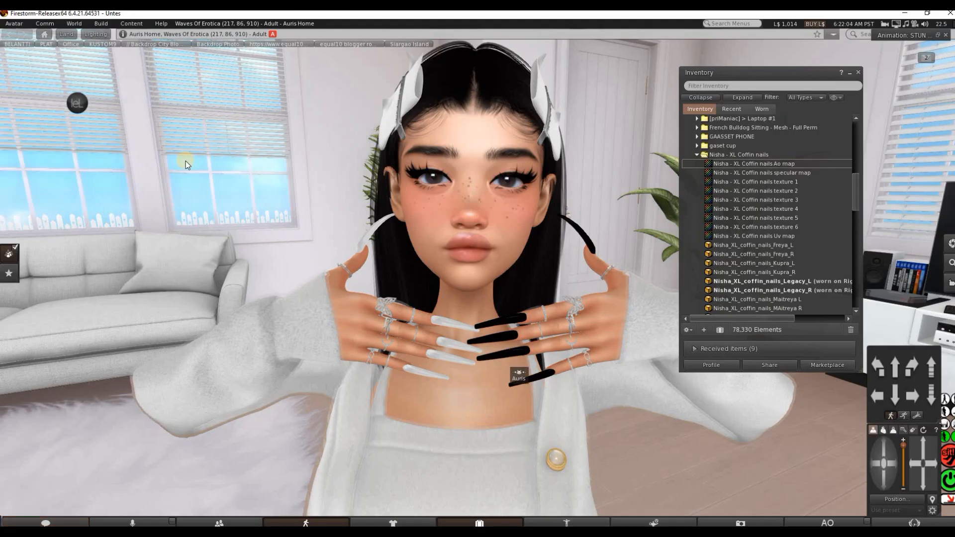
Edit the black left-hand nails and select only face 3 of the attachment
right_click(511, 354)
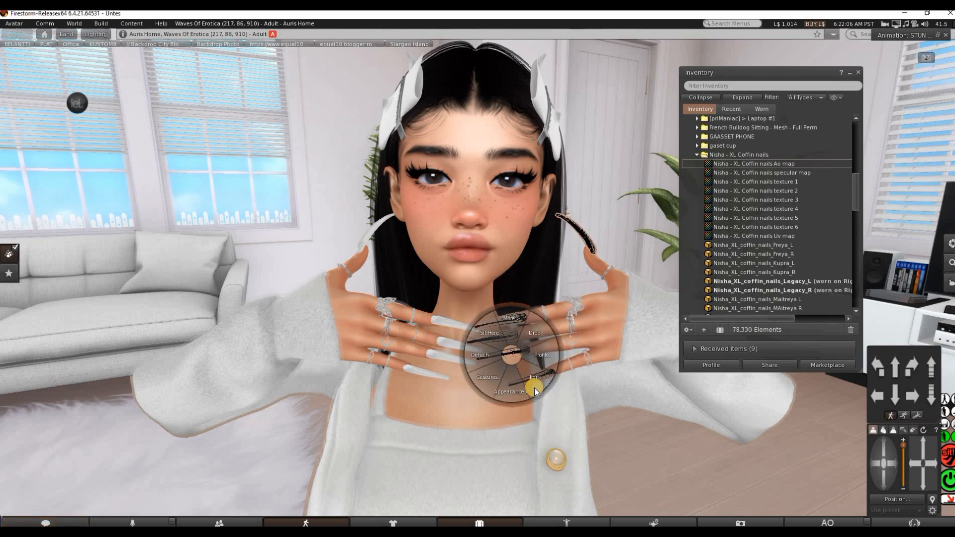
click(534, 388)
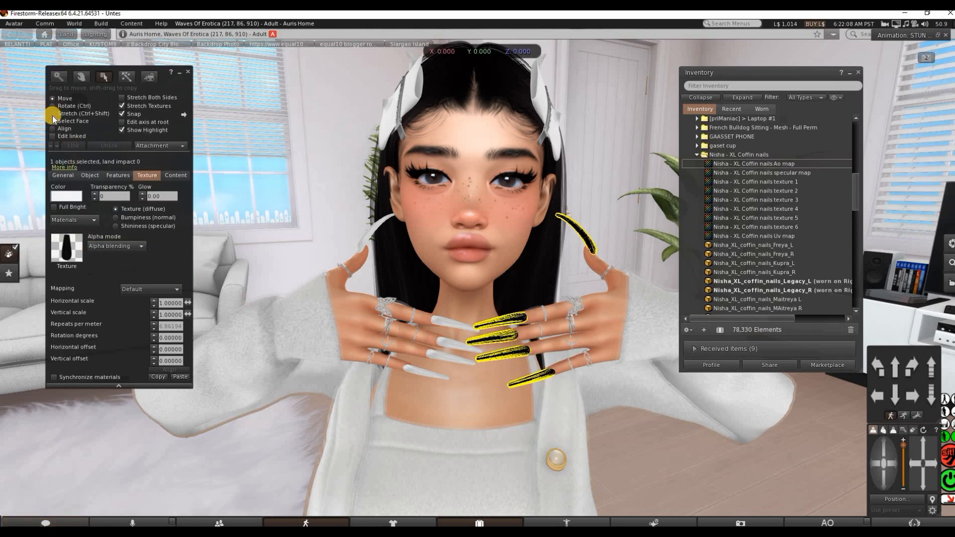
click(55, 122)
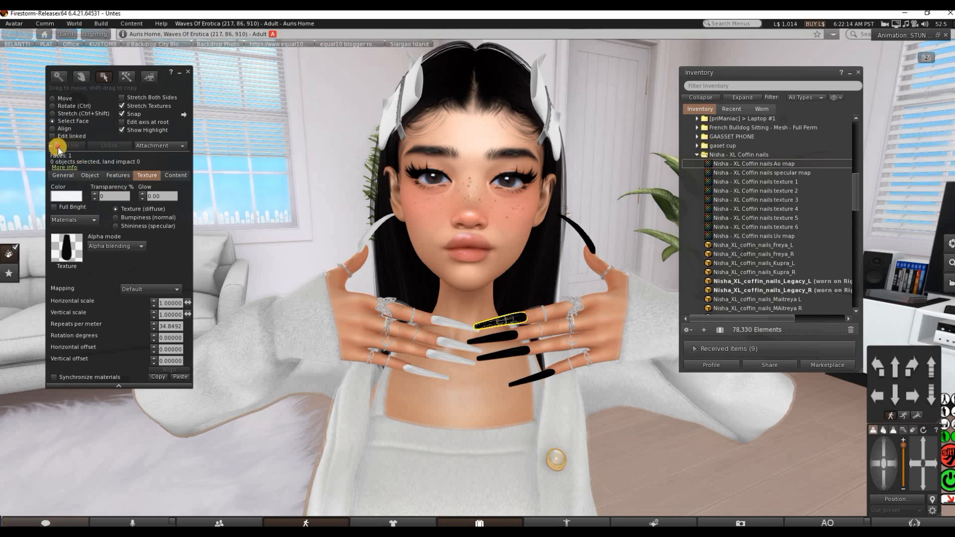
click(57, 148)
click(57, 148)
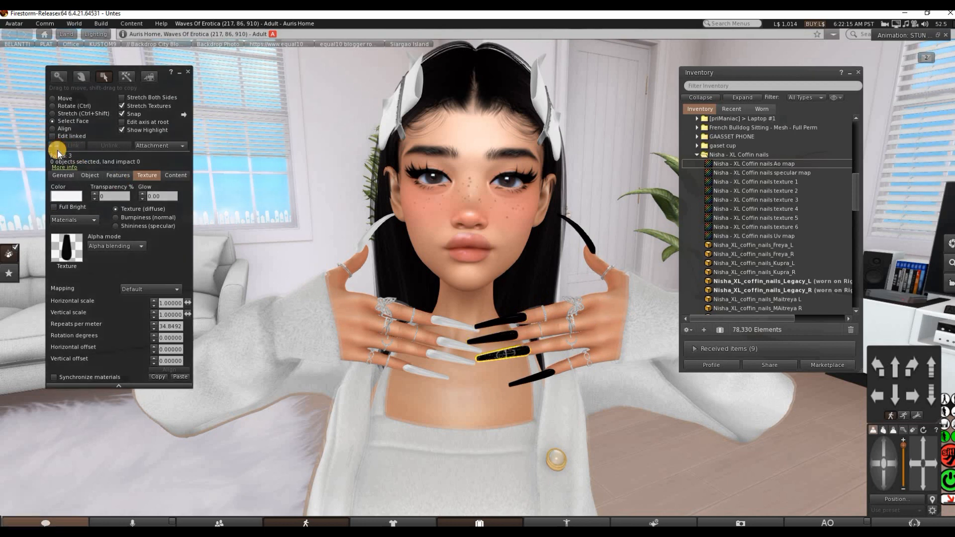
Browse the selected nail's texture choices to the Nisha - XL Coffin nails folder inside ! CREATE ! and ITEMS
click(55, 246)
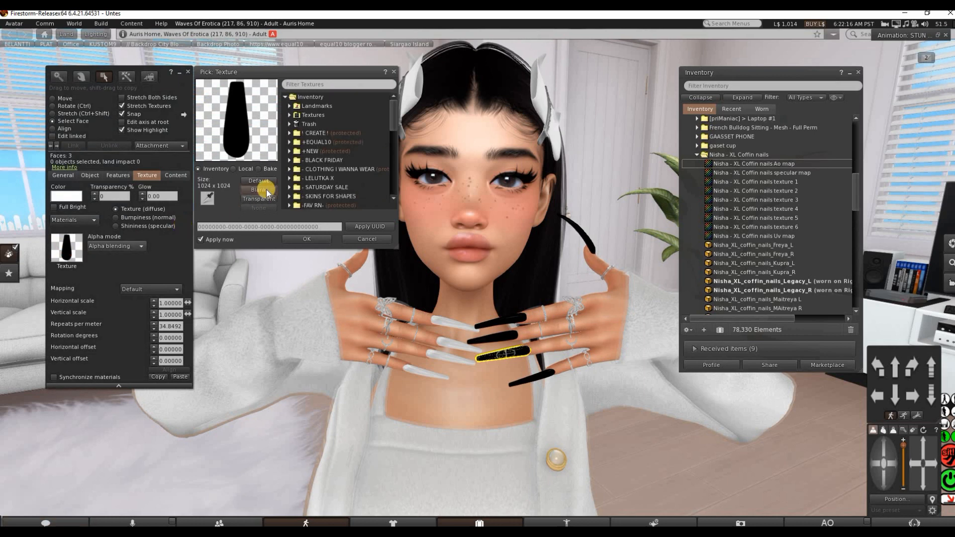
click(290, 115)
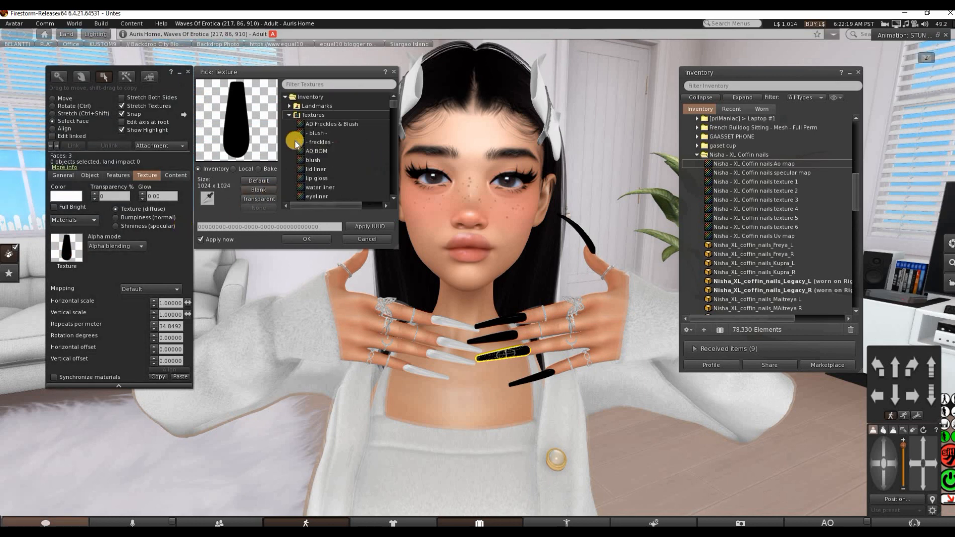
click(290, 115)
scroll(295, 115, down, 1)
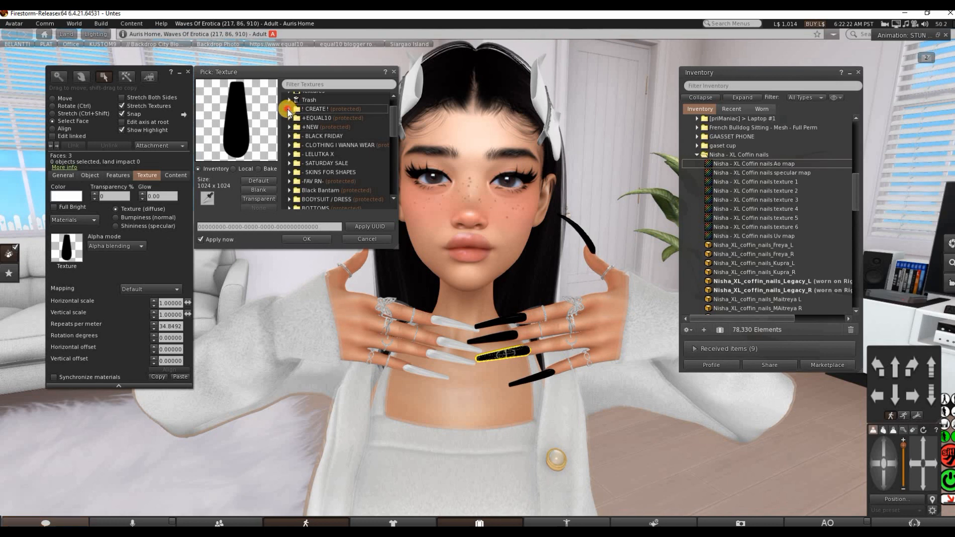
click(289, 108)
click(293, 136)
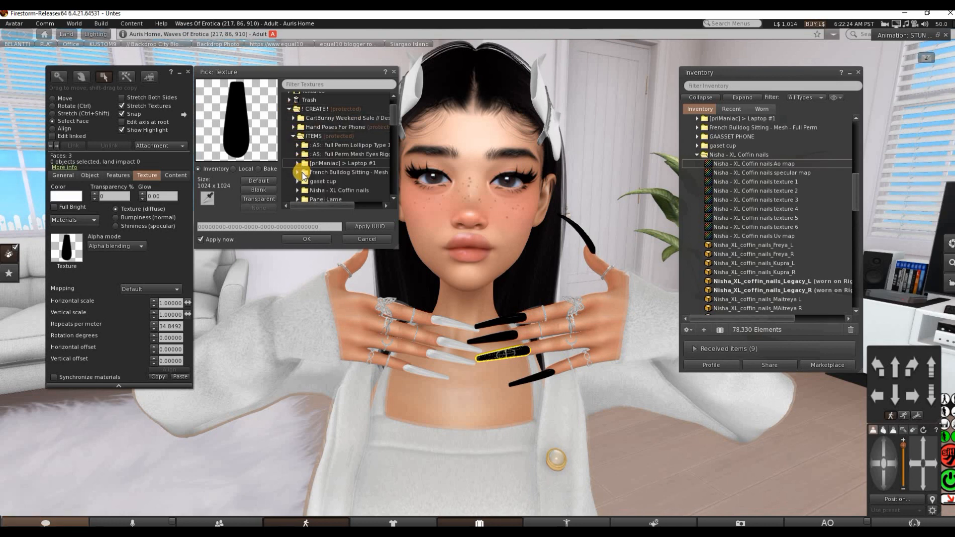
click(328, 190)
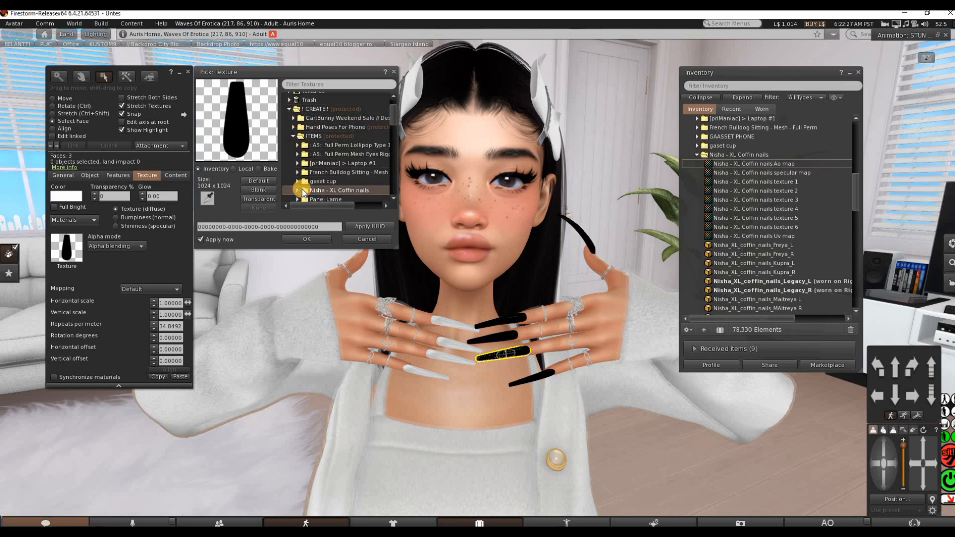
click(301, 190)
Apply the Ao map texture to the selected nail after trying the specular map and texture 1, and return to whole-object editing
click(321, 184)
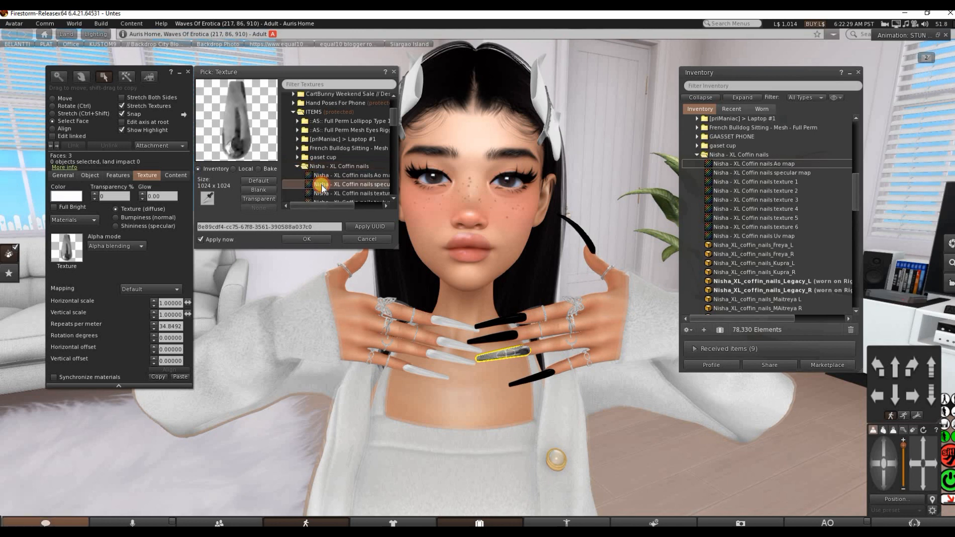
click(325, 195)
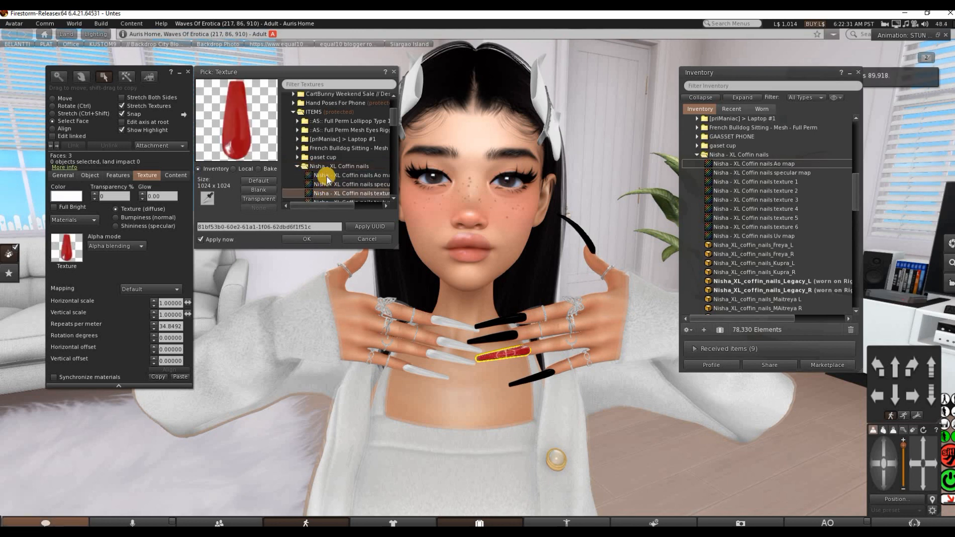
click(324, 175)
click(394, 73)
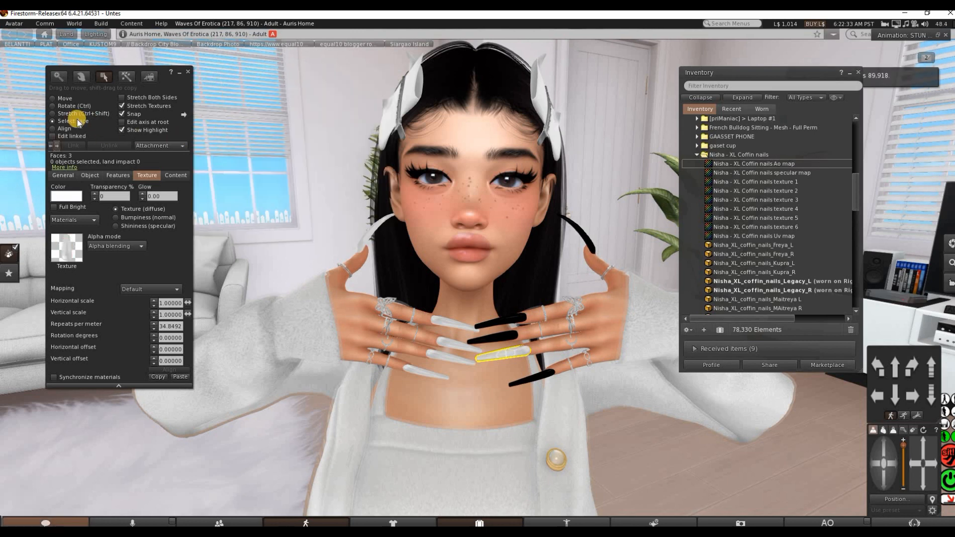
click(55, 101)
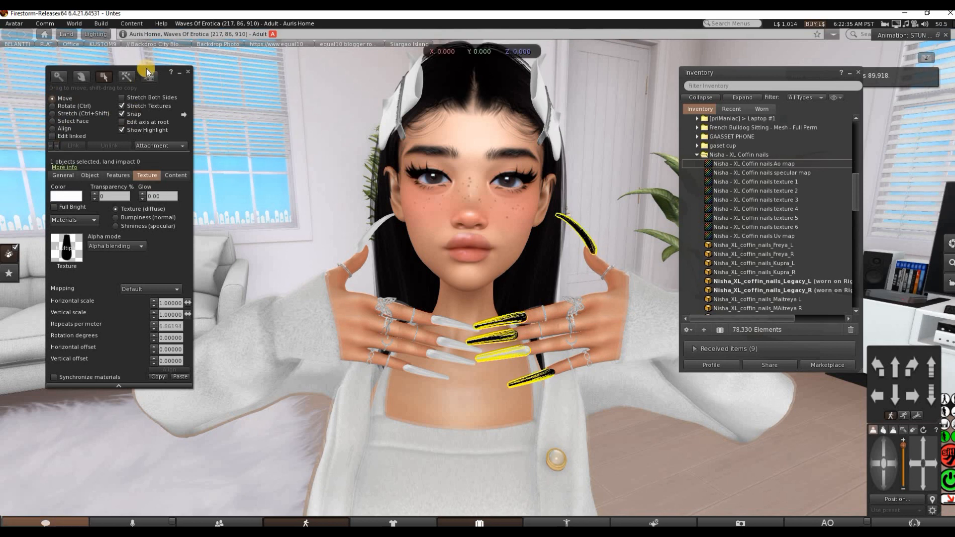
click(411, 176)
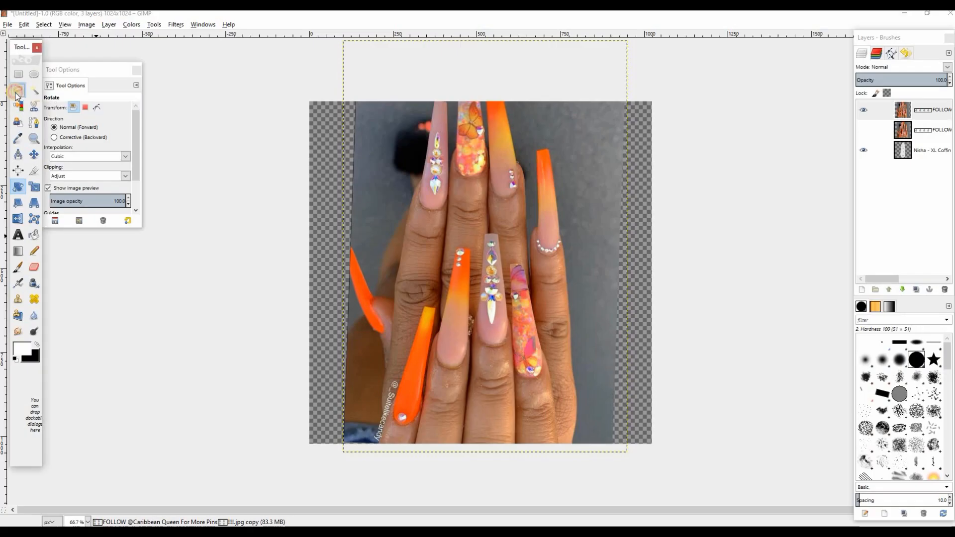
Outline the middle rhinestone nail on the lower hand with a closed free selection
click(17, 93)
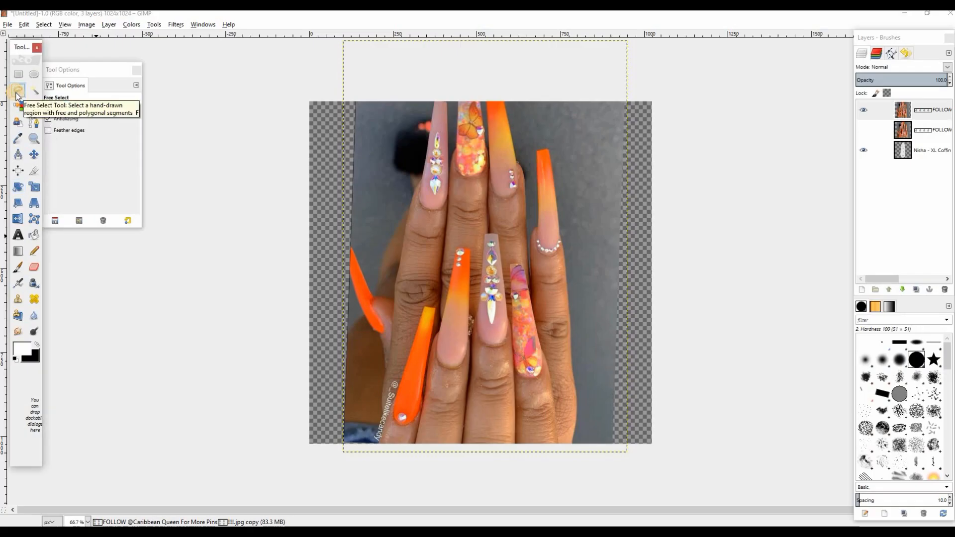
click(484, 234)
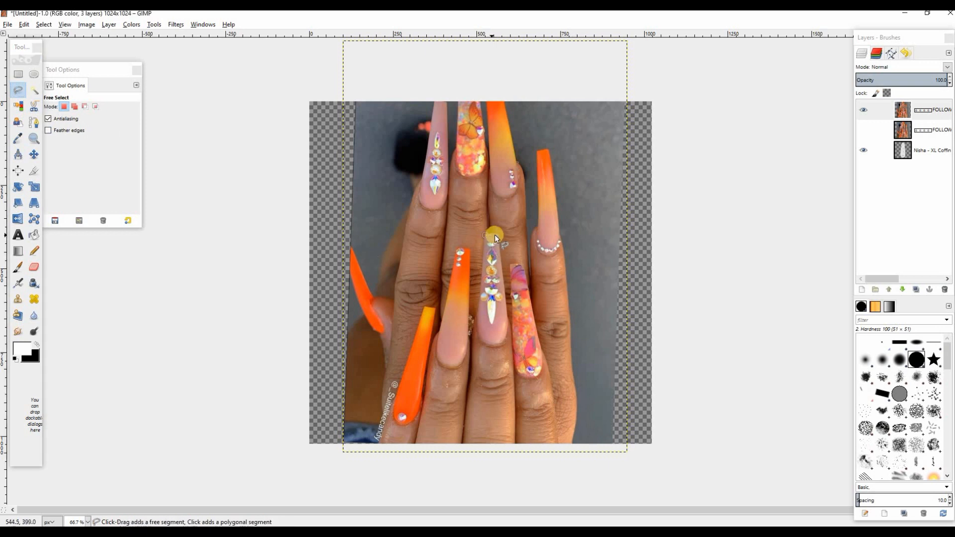
click(505, 262)
click(506, 314)
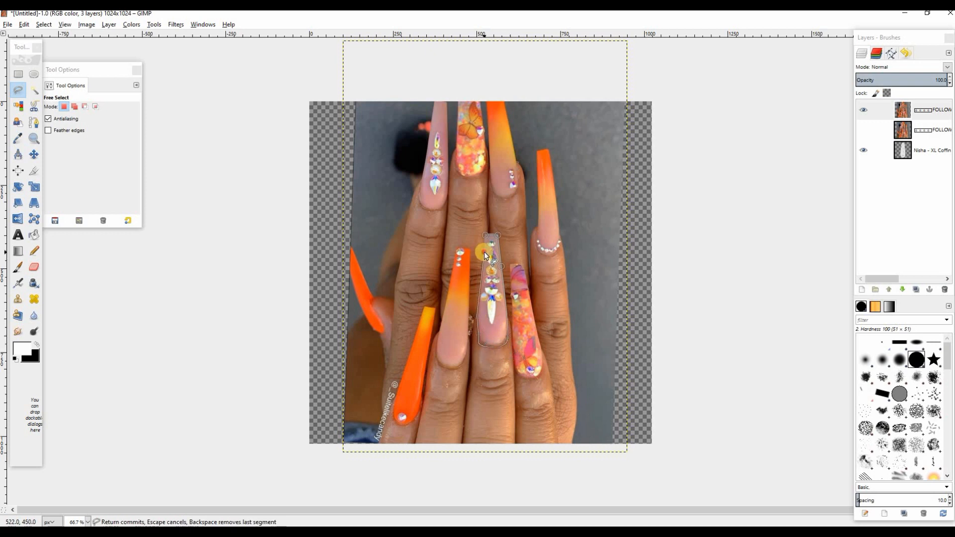
click(484, 235)
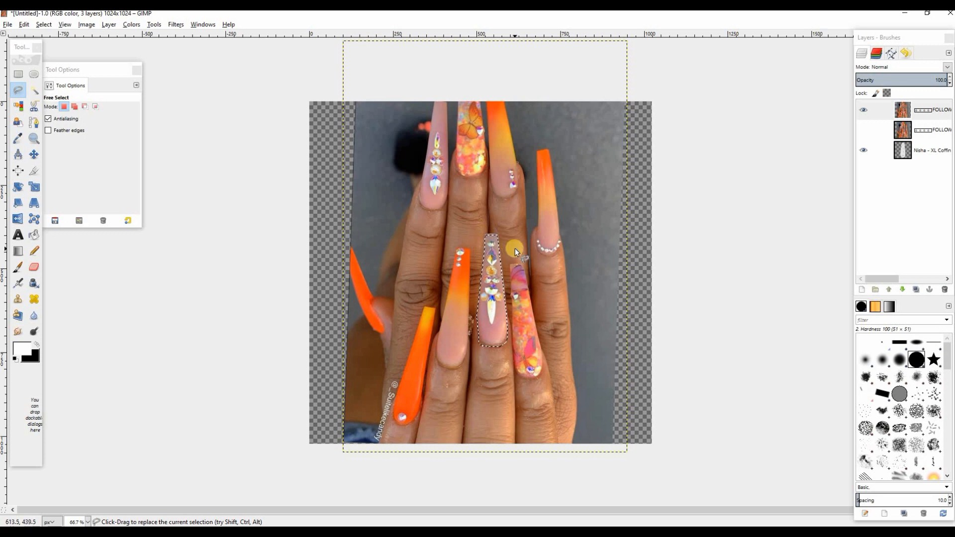
Delete everything outside the outlined nail on the photo copy layer and clear the selection
key(ctrl+i)
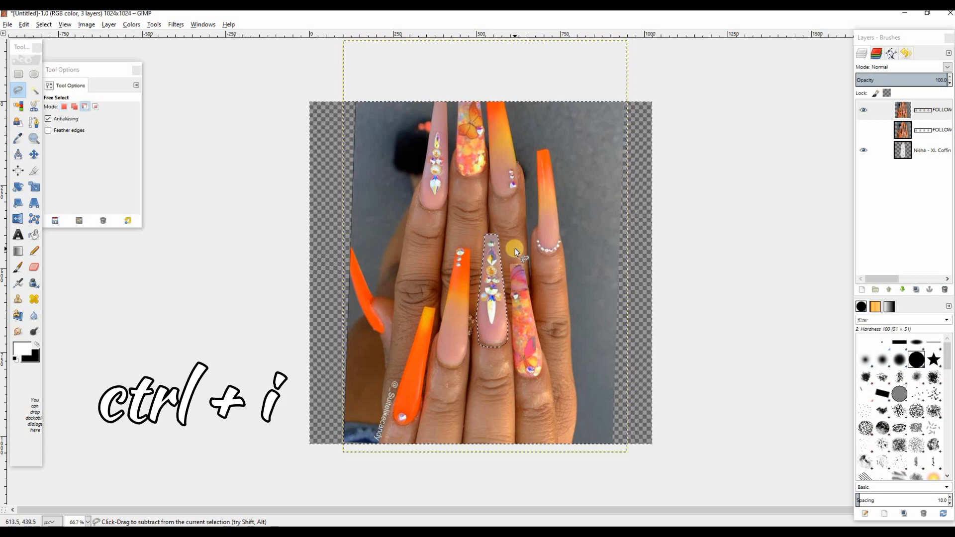
key(Delete)
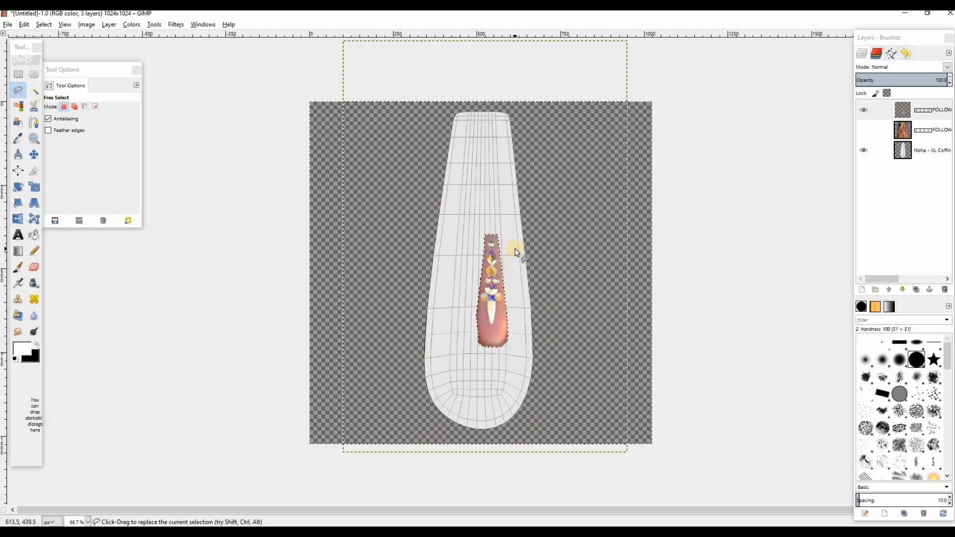
click(43, 24)
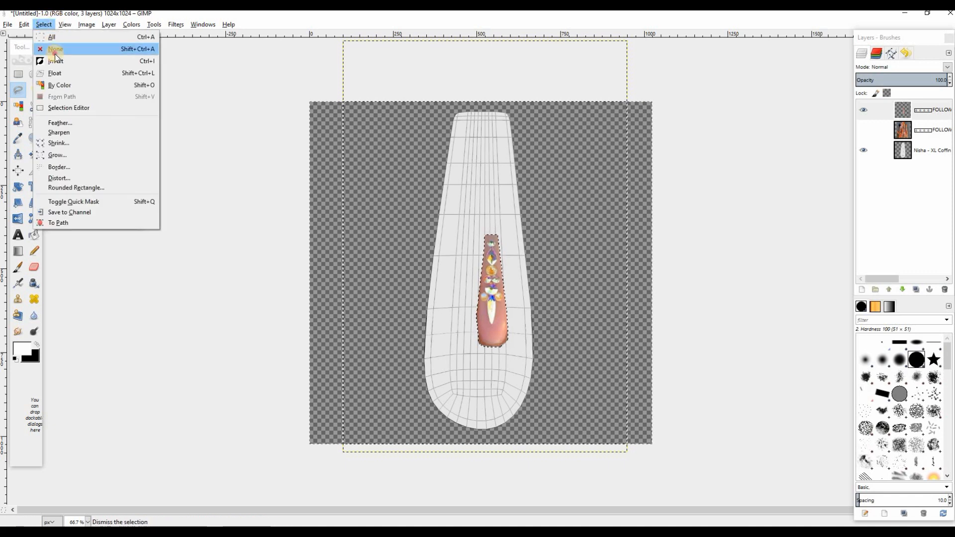
click(53, 46)
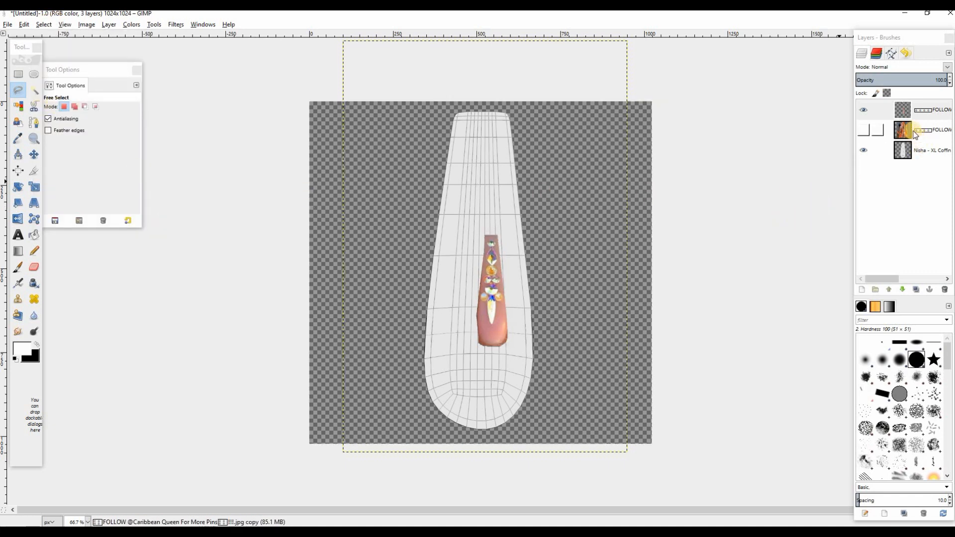
click(35, 188)
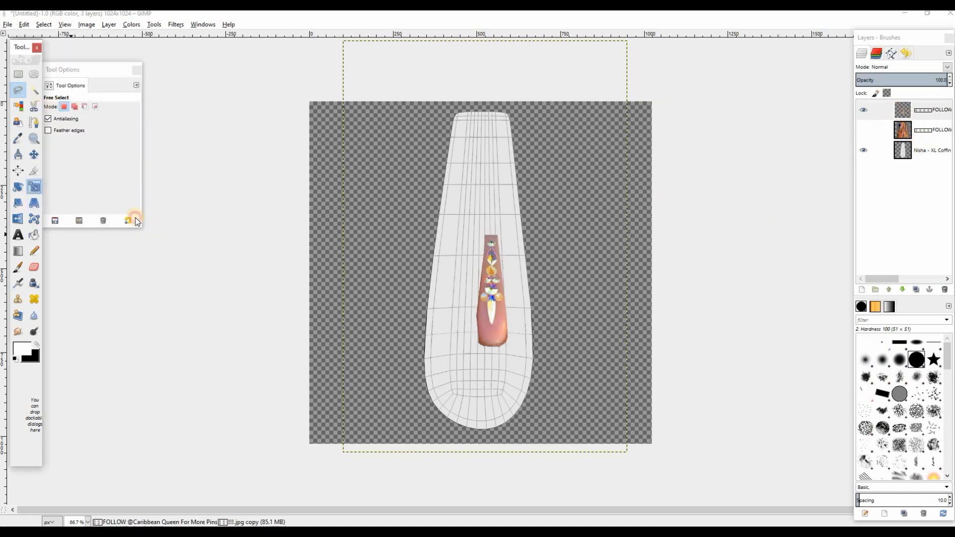
click(505, 308)
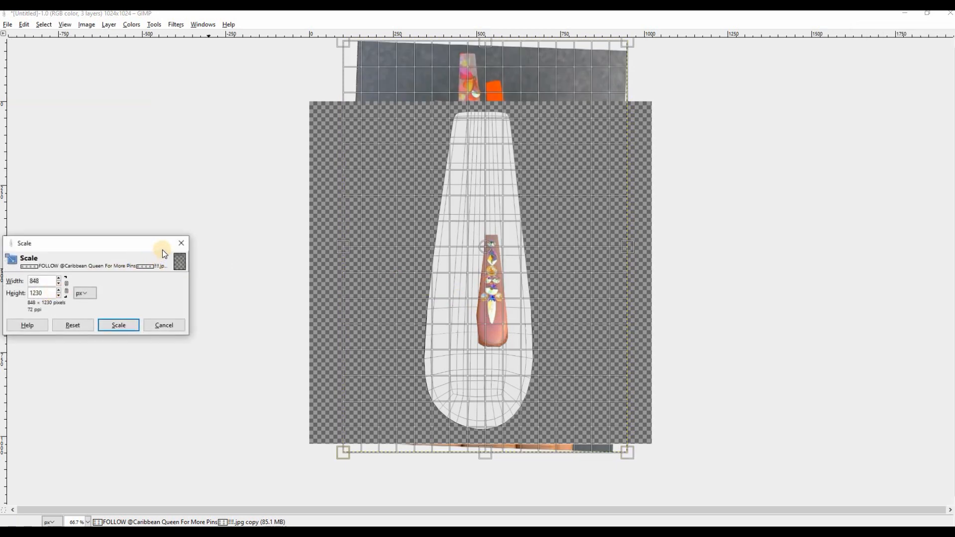
click(182, 243)
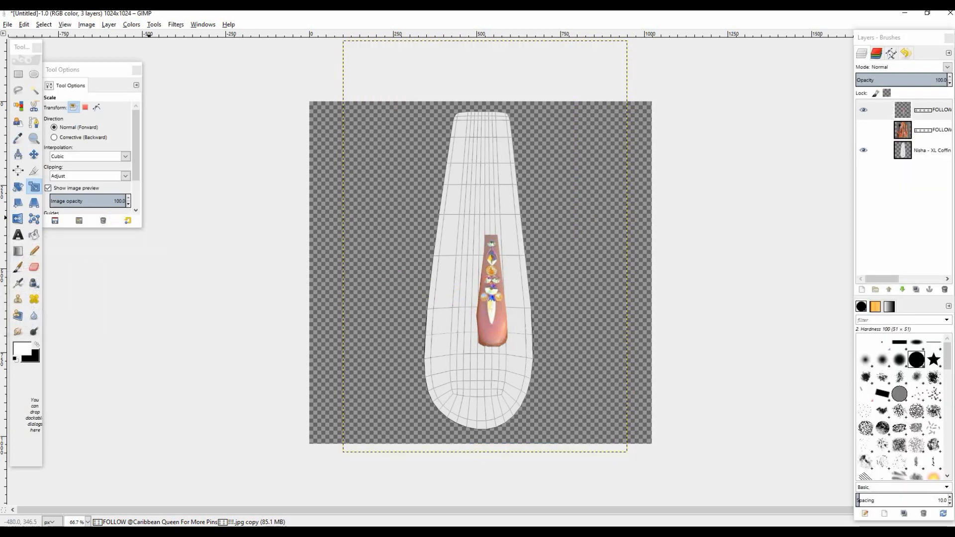
Crop only the current layer around the cut-out nail to about 264 × 491 px
click(32, 171)
click(67, 107)
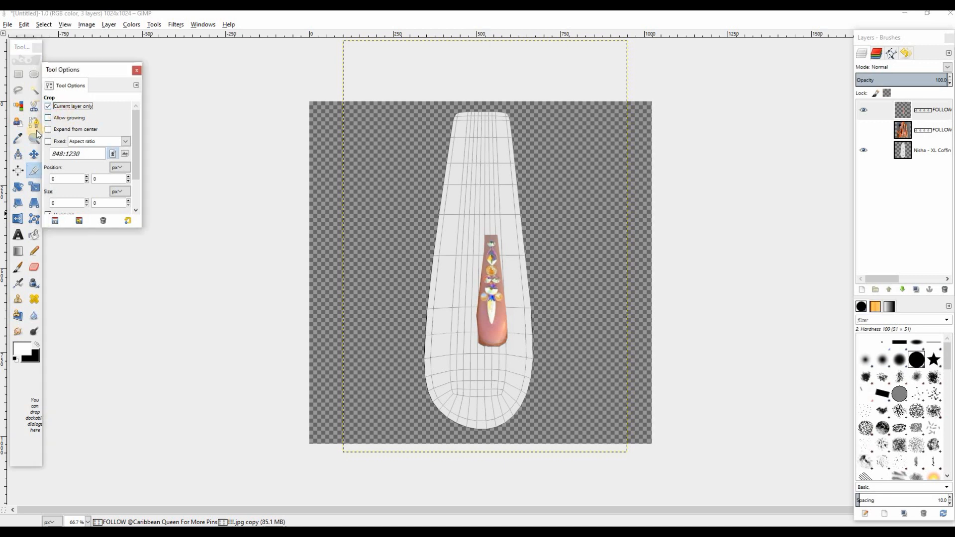
drag(531, 333, 547, 350)
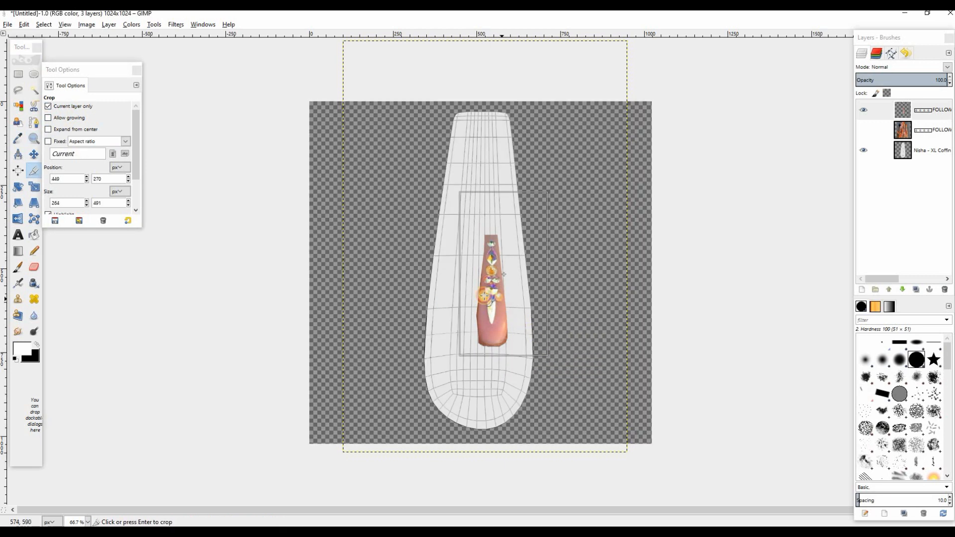
Scale the cropped nail layer to 1155 × 1429 px, positioned so the nail covers the white UV template
click(34, 187)
click(496, 242)
drag(460, 192, 414, 89)
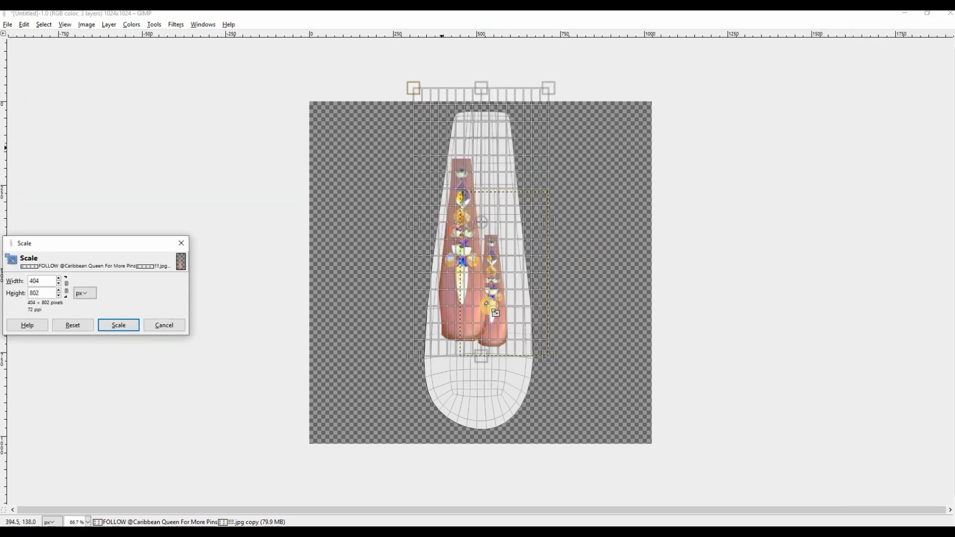
drag(549, 357, 619, 414)
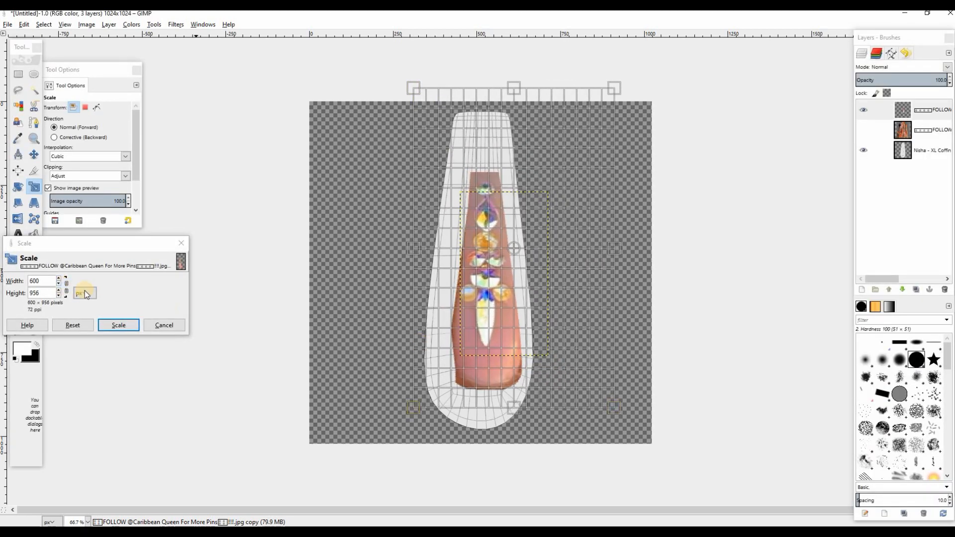
drag(610, 400, 650, 419)
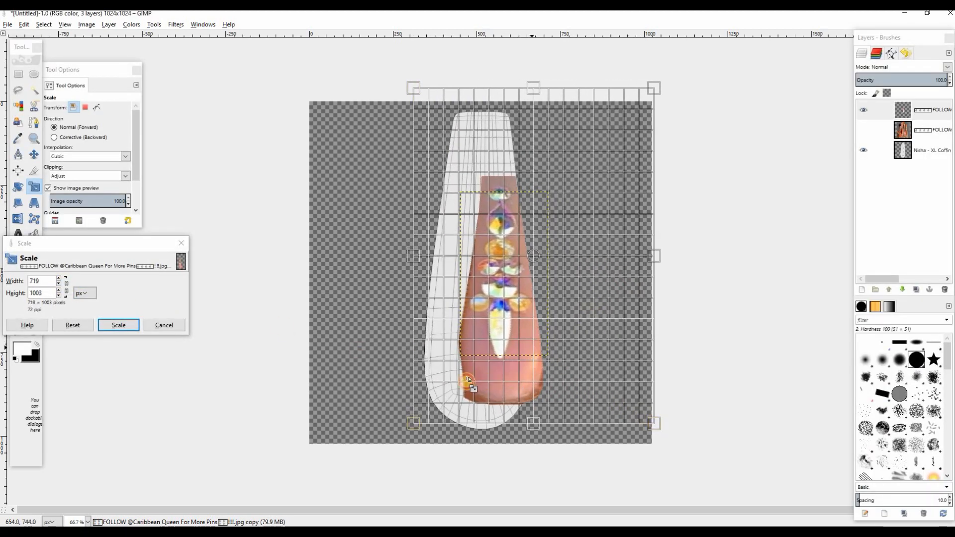
drag(401, 400, 376, 412)
drag(461, 212, 465, 122)
drag(603, 246, 666, 247)
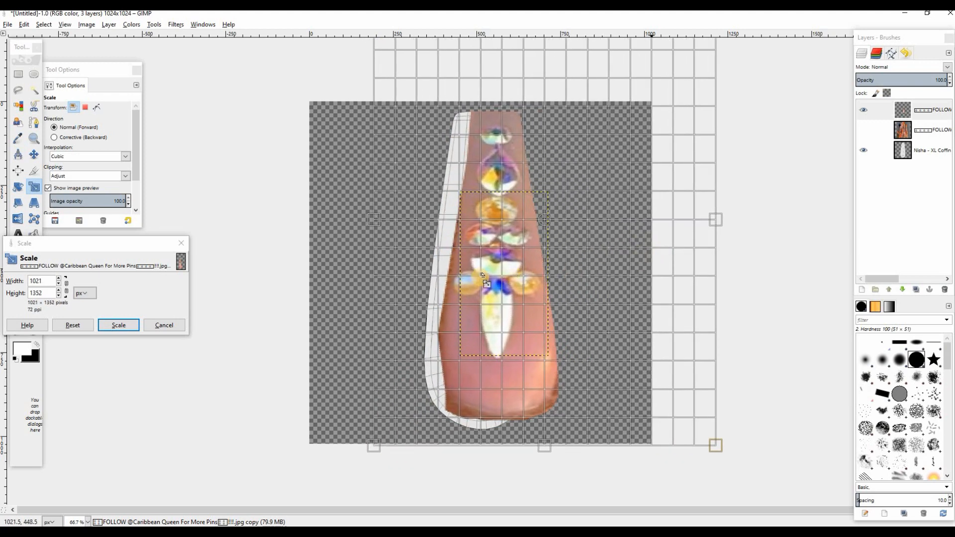
drag(428, 284, 422, 284)
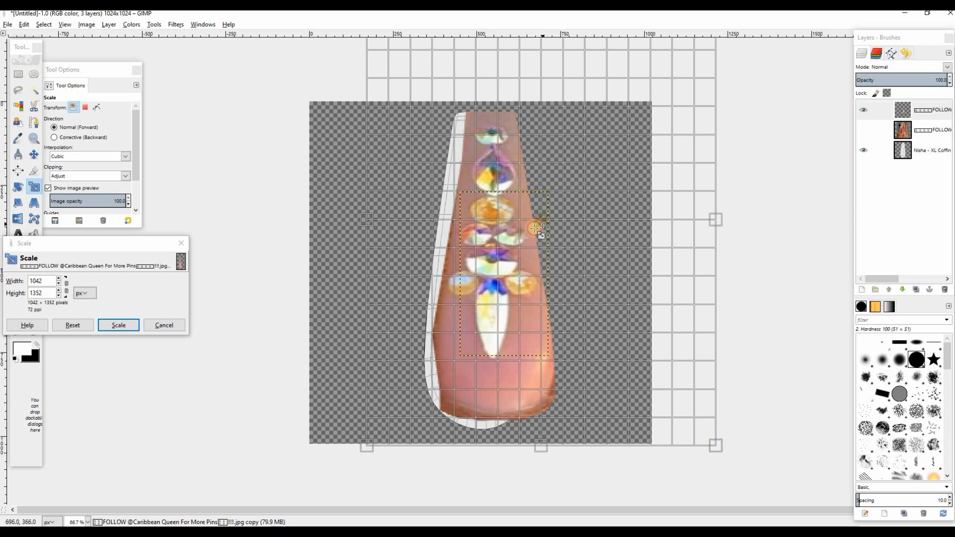
drag(535, 228, 531, 221)
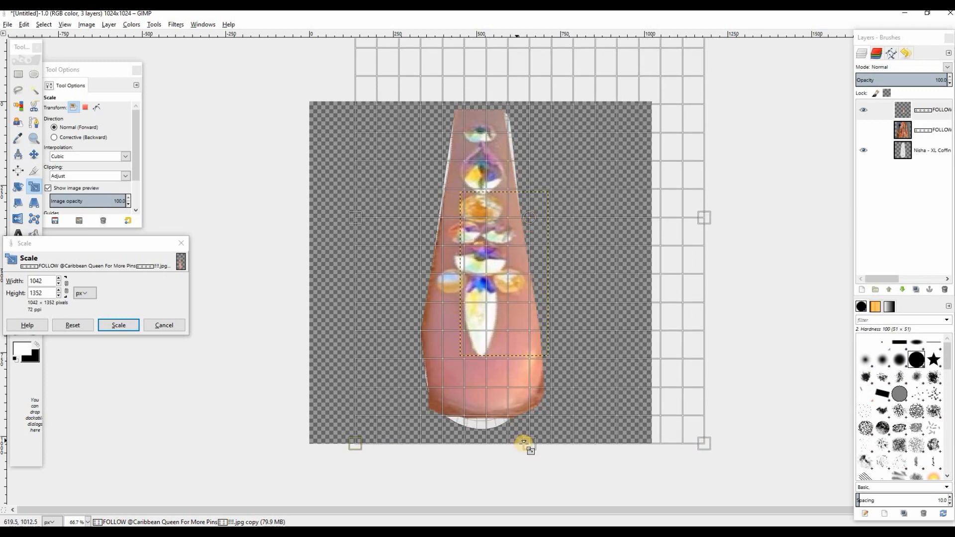
drag(523, 444, 529, 464)
drag(374, 225, 366, 219)
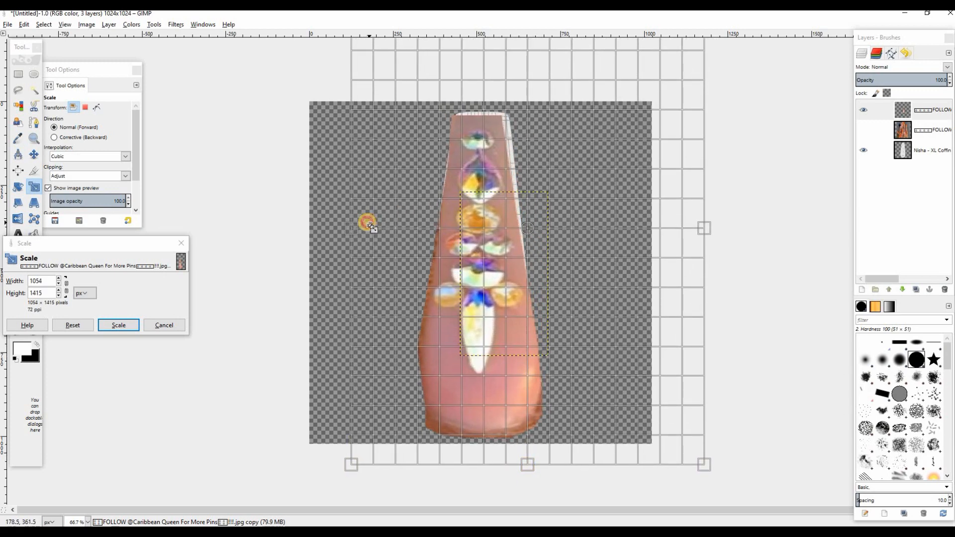
mouse_move(678, 229)
mouse_down()
mouse_move(696, 235)
mouse_move(691, 228)
mouse_up()
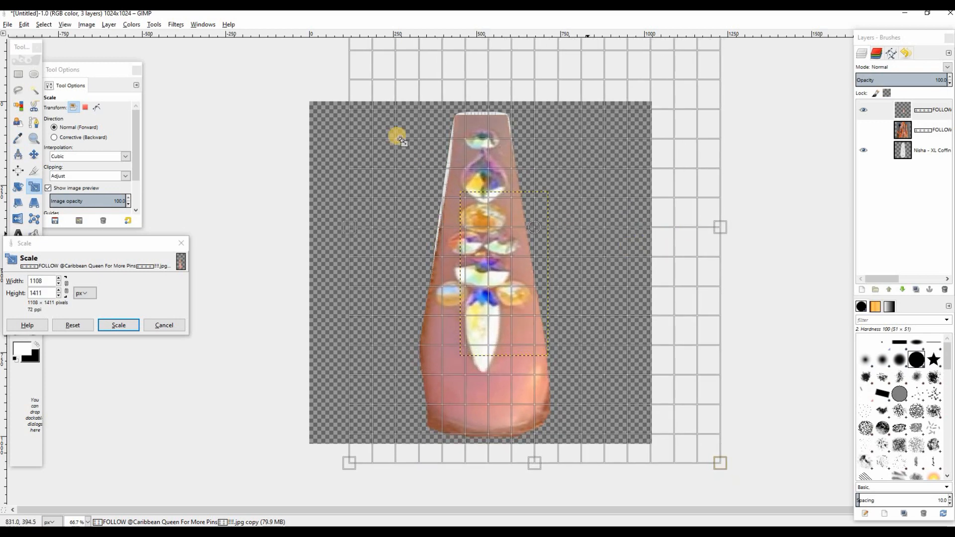
drag(395, 135, 390, 124)
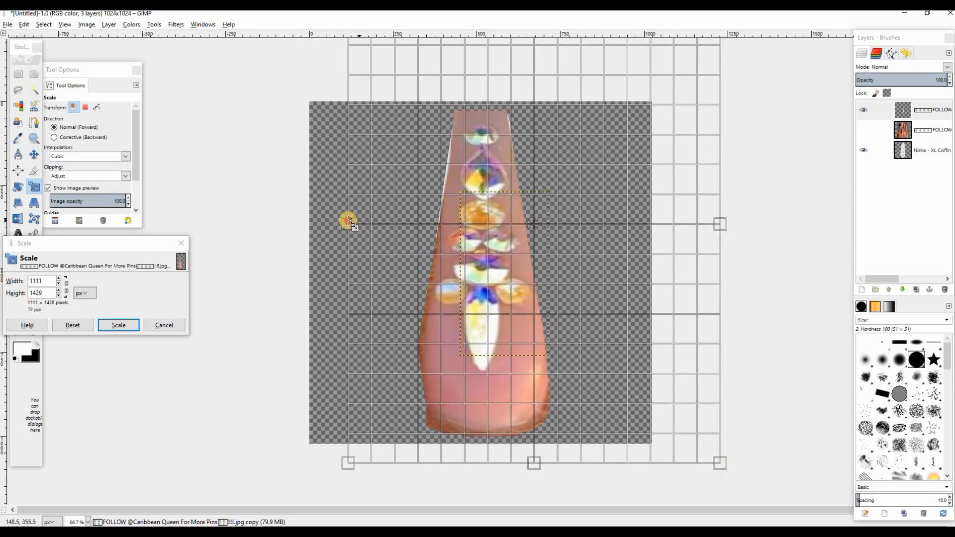
drag(345, 220, 337, 217)
mouse_move(534, 223)
mouse_down()
mouse_move(546, 221)
mouse_move(536, 225)
mouse_up()
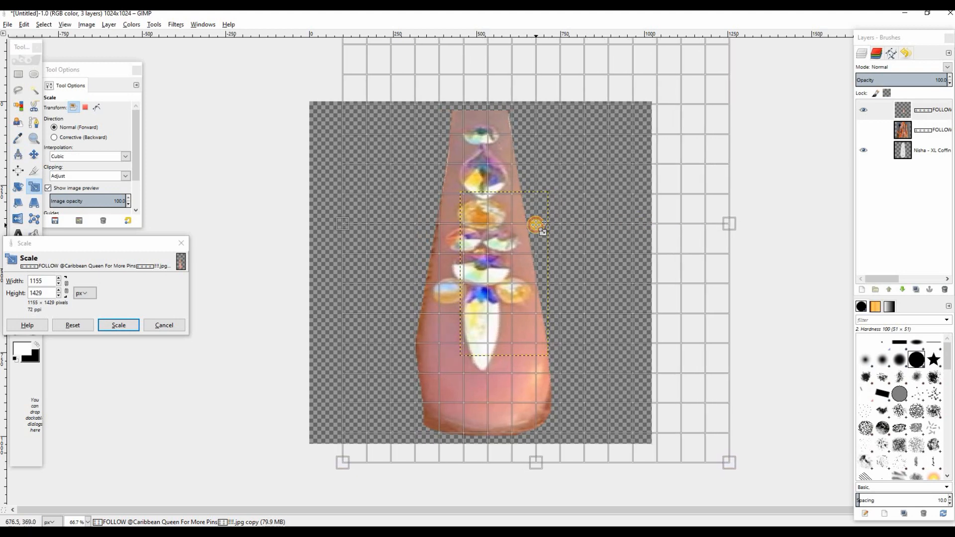
click(118, 325)
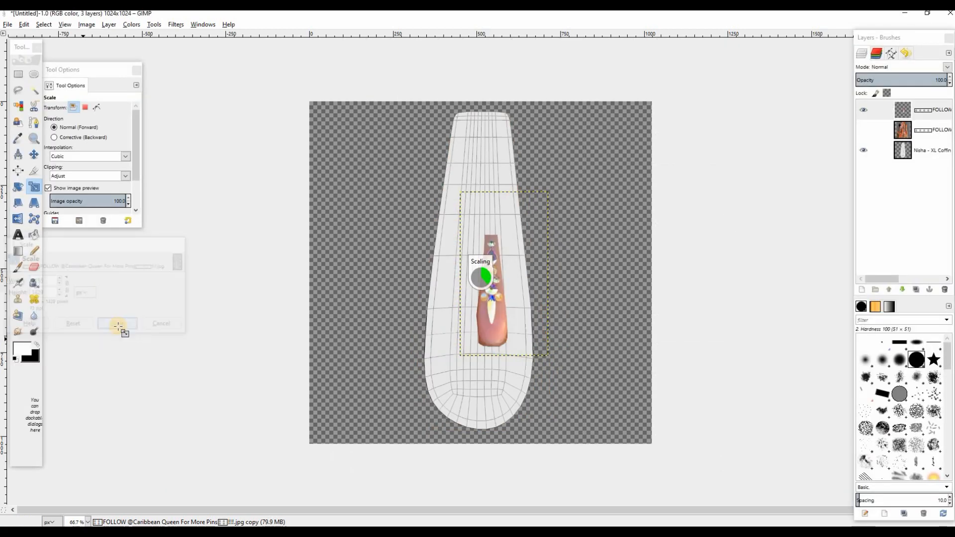
Sharpen the enlarged nail layer with a sharpness of 40
click(177, 24)
mouse_move(291, 83)
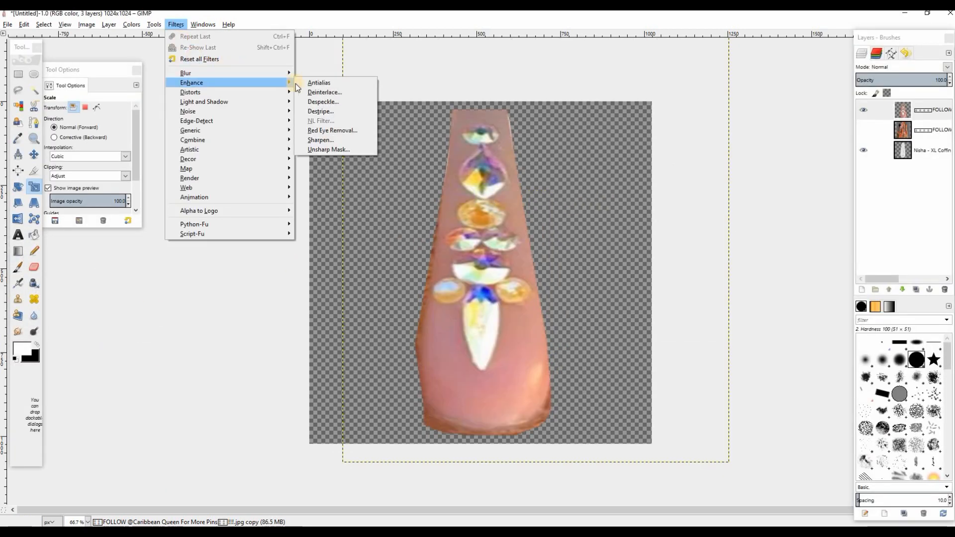
click(332, 140)
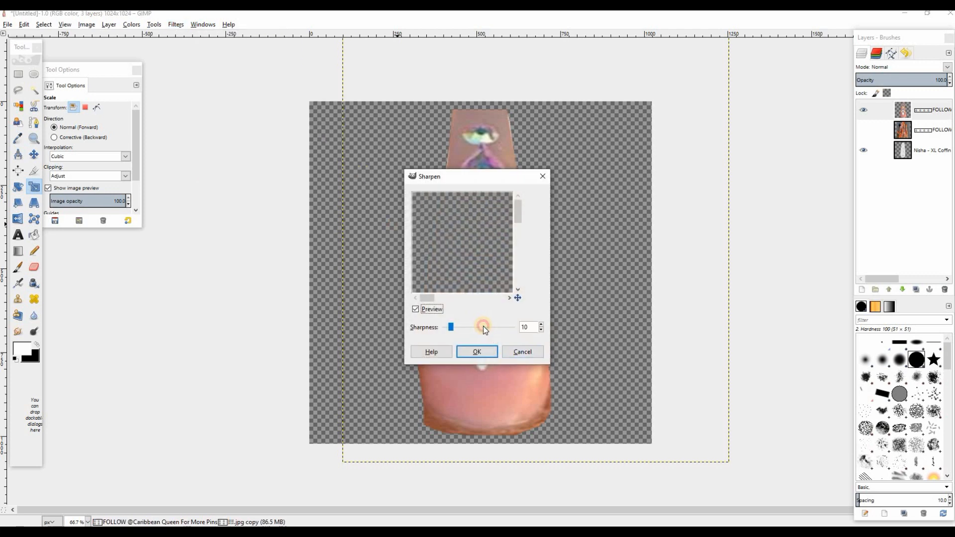
click(483, 327)
click(484, 353)
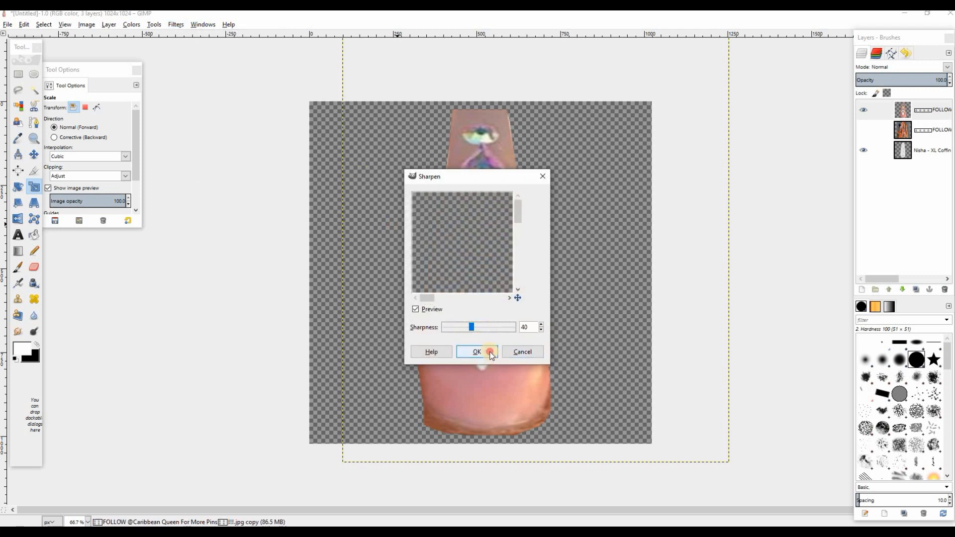
Trim the nail design to the UV template's outline by removing everything outside it, and clear the selection
key(ctrl+i)
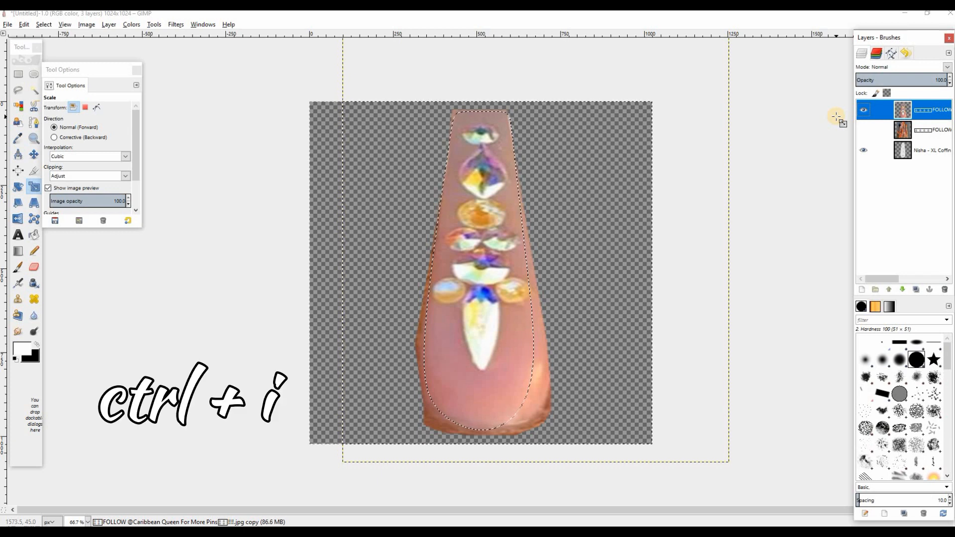
click(48, 24)
click(58, 39)
key(shift+s)
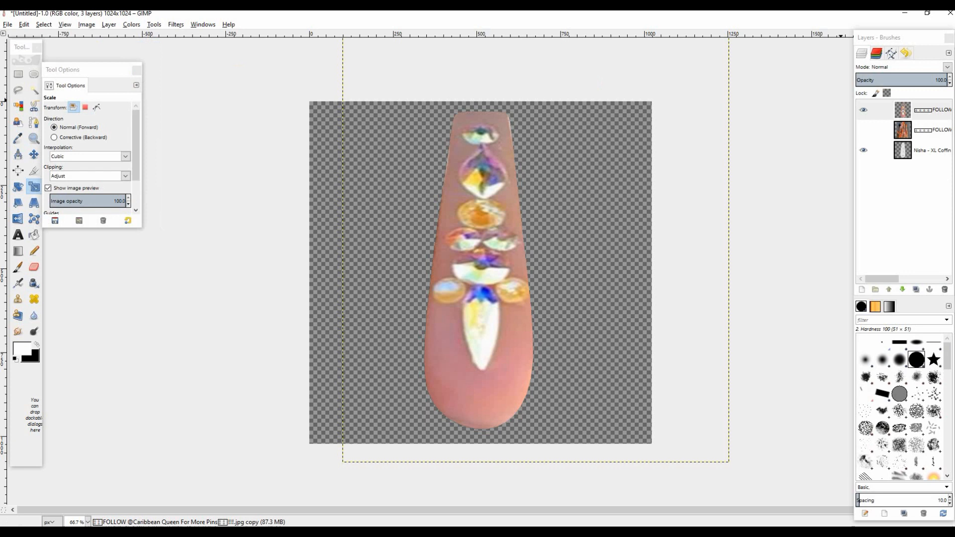
Select the nail shape from the UV map layer's alpha and add a 1024 × 1024 transparent layer above the nail design
right_click(923, 155)
click(849, 393)
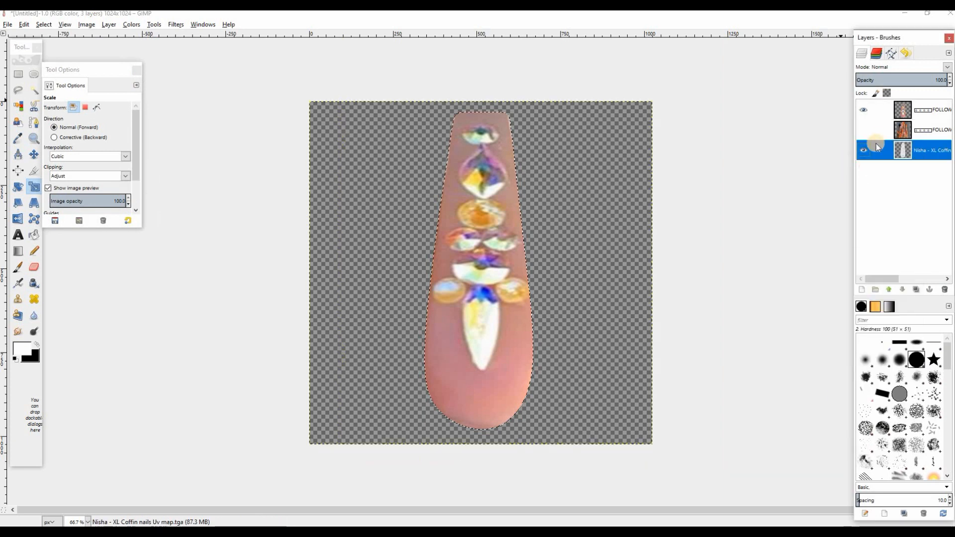
click(916, 119)
click(861, 289)
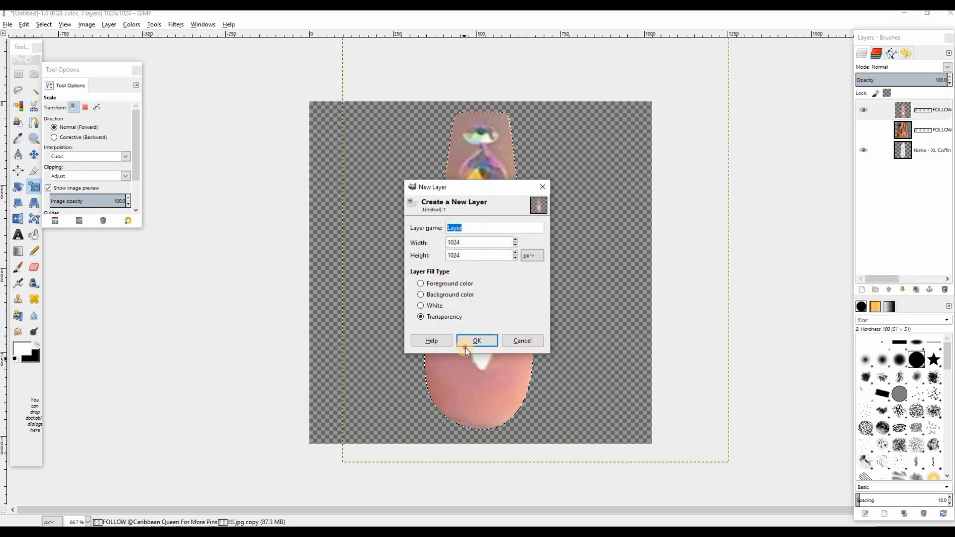
click(475, 341)
Airbrush black shading along the nail's edges on the new layer with the Hardness 075 brush at size 426.11
click(37, 345)
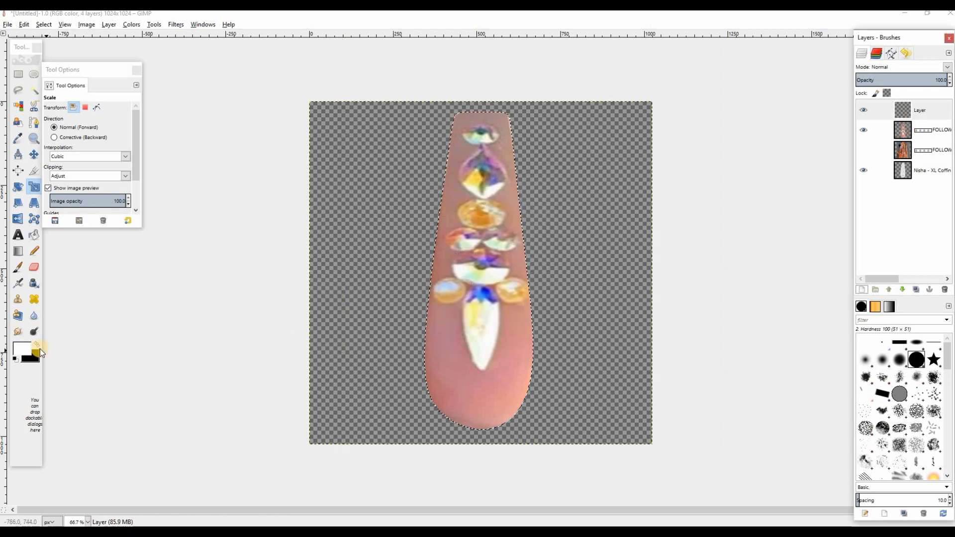
click(18, 284)
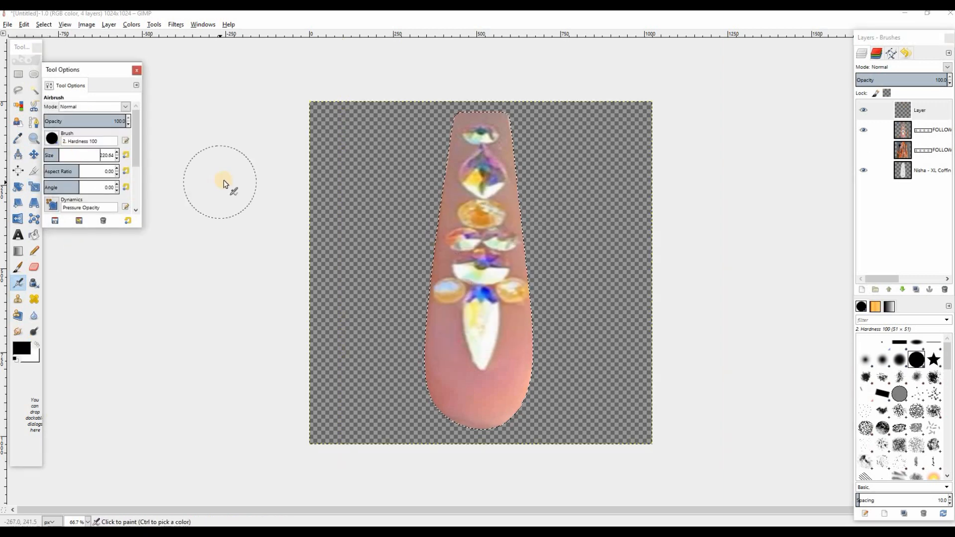
click(74, 151)
click(899, 359)
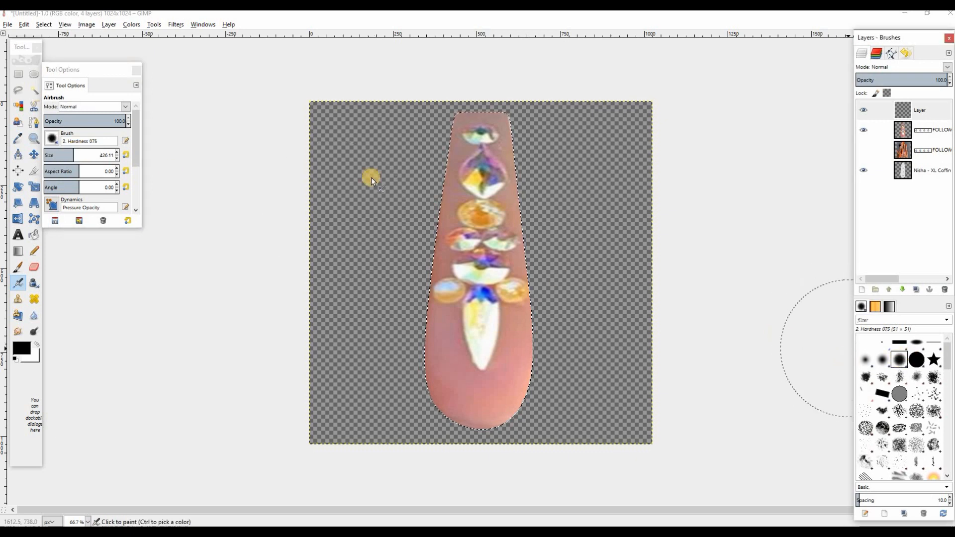
mouse_move(392, 330)
mouse_down()
mouse_move(450, 423)
mouse_move(426, 401)
mouse_move(546, 397)
mouse_move(566, 142)
mouse_move(595, 371)
mouse_move(538, 446)
mouse_move(300, 341)
mouse_up()
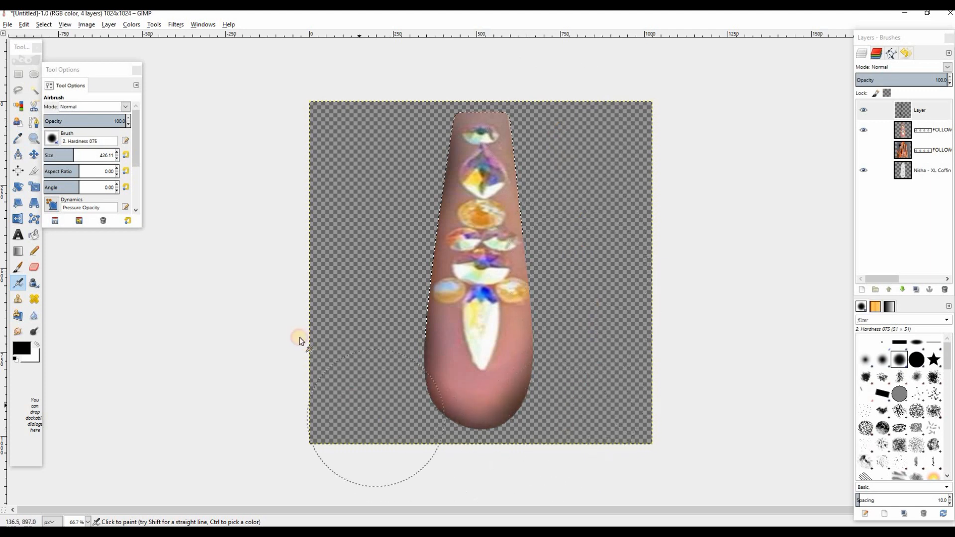
Set the shading layer's blend mode to Overlay, clear the selection, and compare the nail with and without the shading
click(945, 68)
click(893, 188)
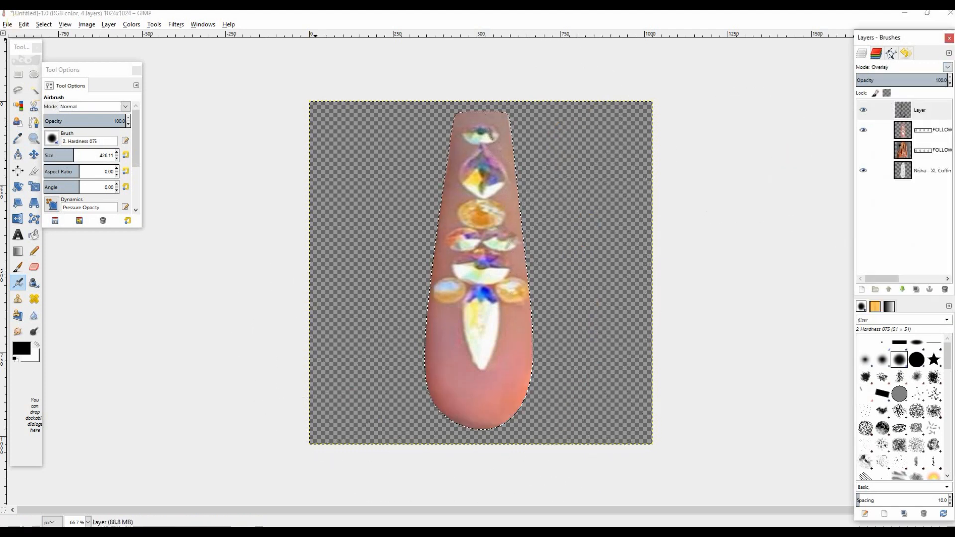
click(43, 25)
click(54, 45)
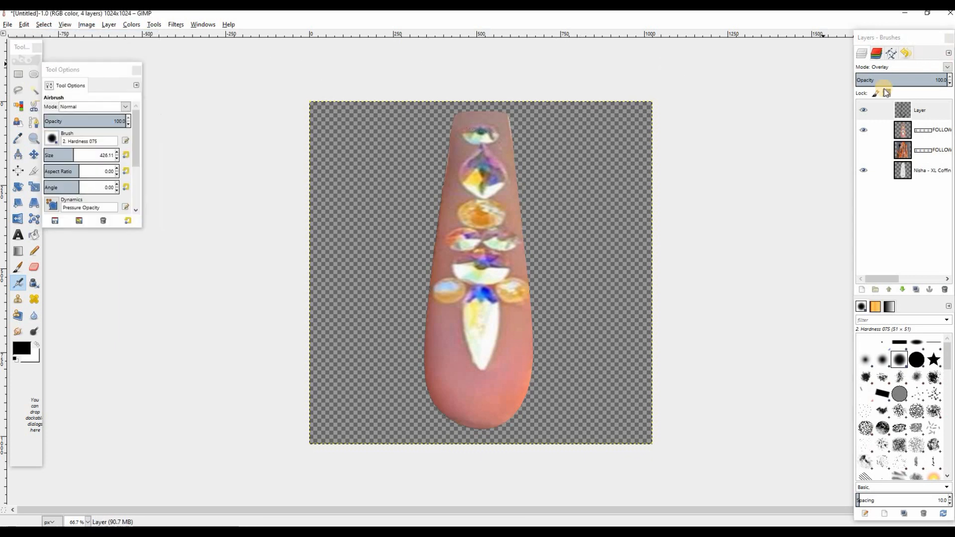
click(864, 111)
click(864, 111)
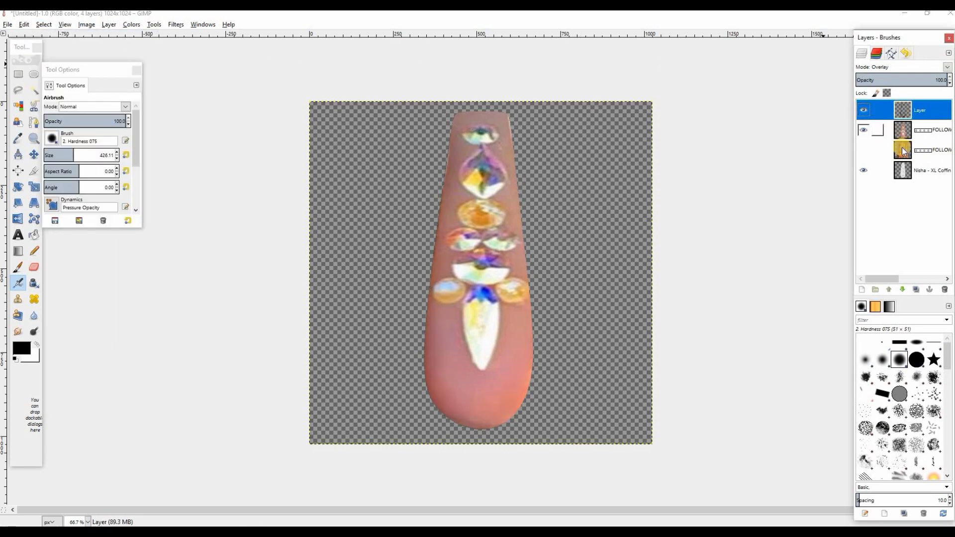
Add a 1024 × 1024 transparent layer above the shading and swap the foreground and background colours
click(862, 290)
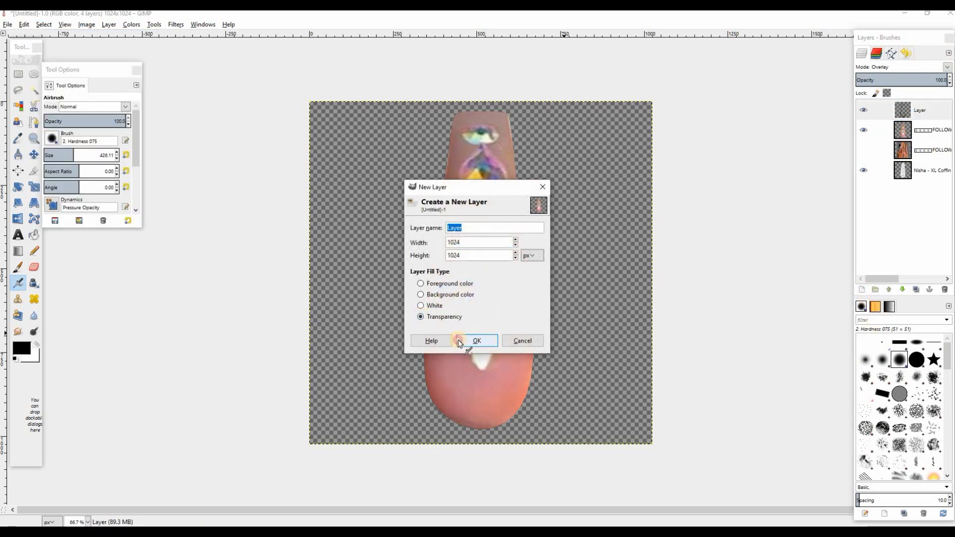
click(475, 341)
click(33, 343)
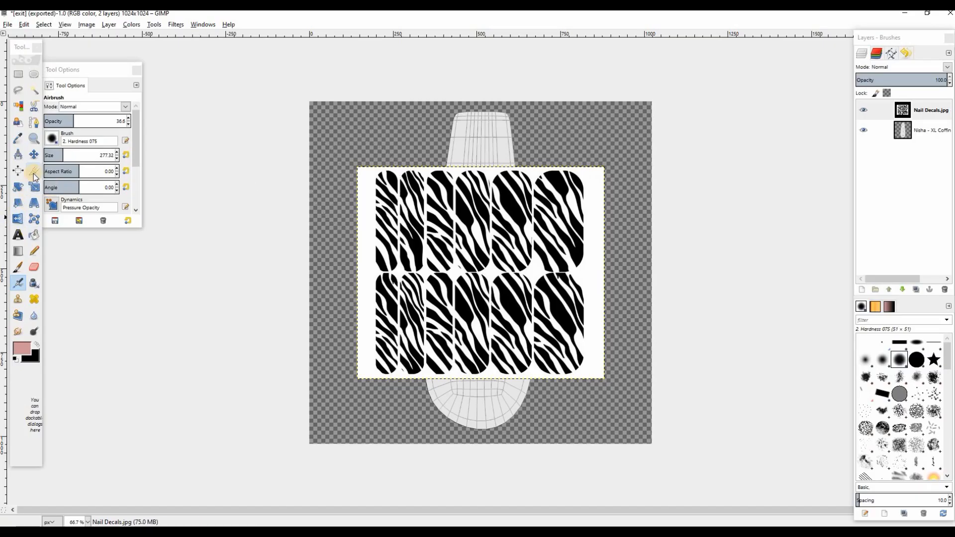
Crop the Nail Decals layer to the third zebra nail in the lower row, about 52 × 289 px
click(34, 173)
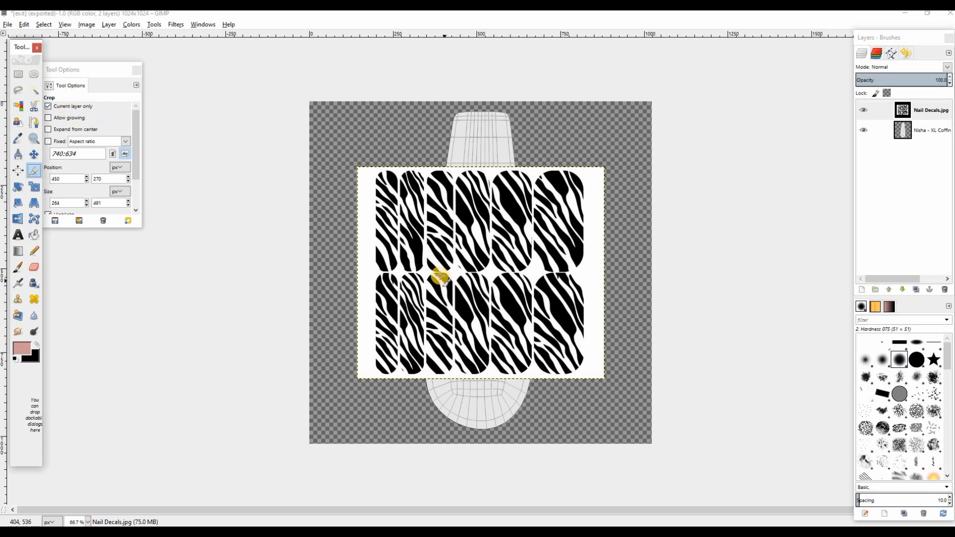
drag(429, 275, 447, 370)
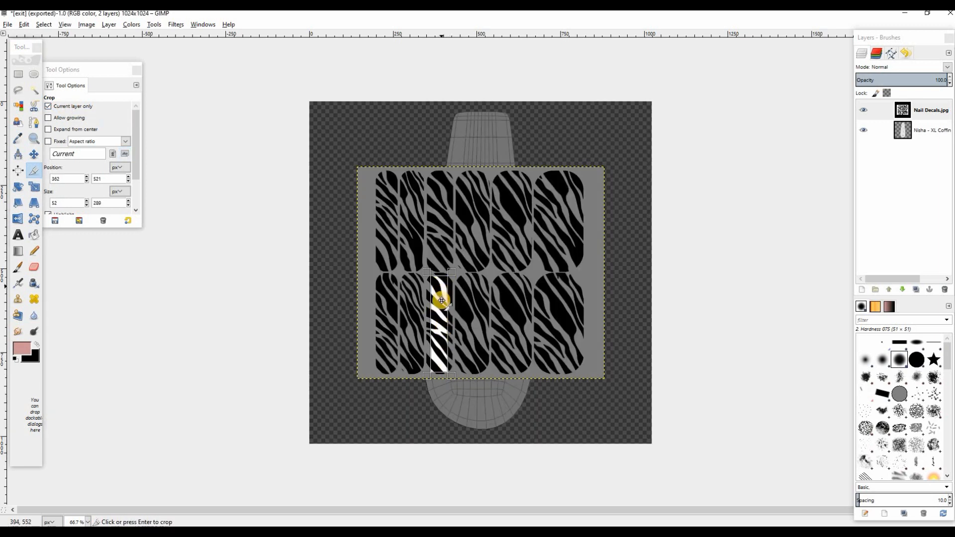
click(438, 303)
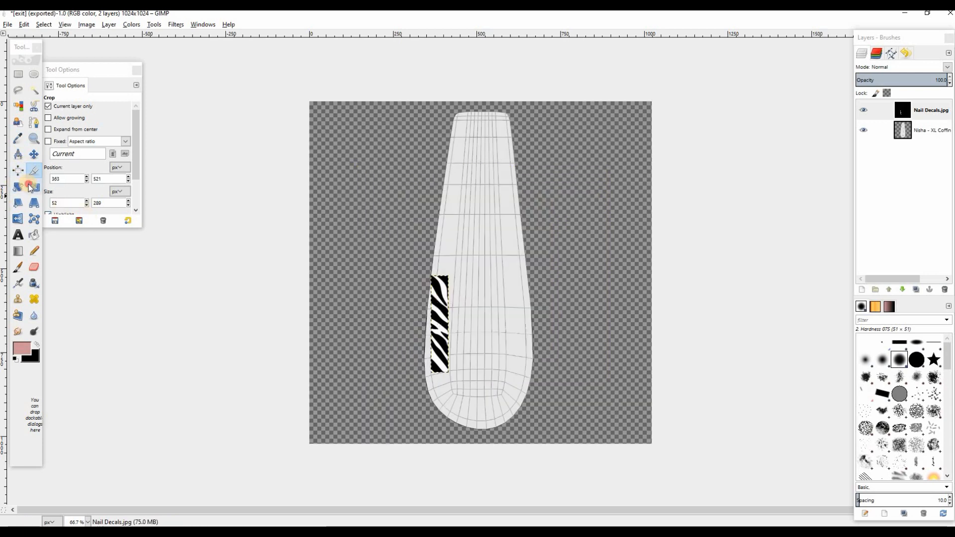
Scale the cropped zebra strip to about 318 × 956 px so it covers the whole nail template
click(30, 187)
key(Tab)
click(454, 313)
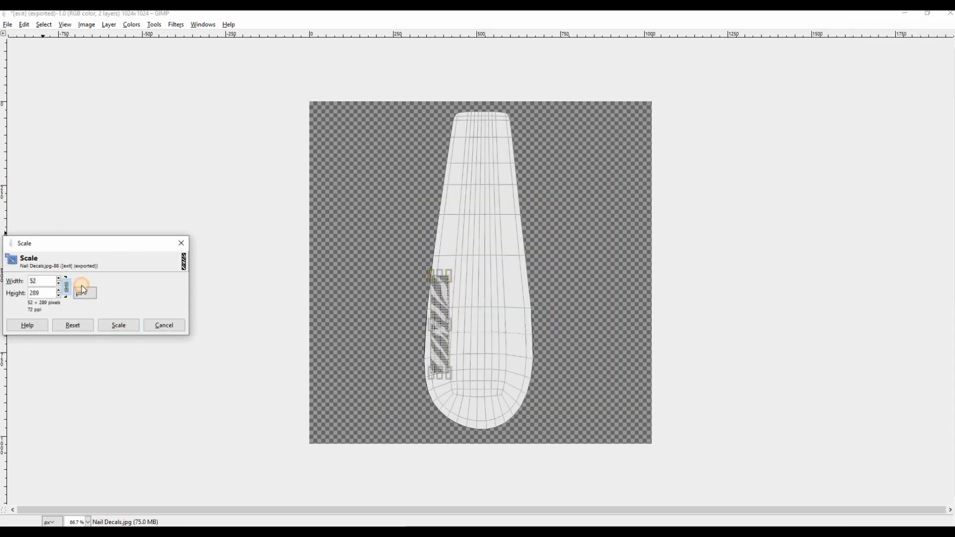
drag(420, 273, 343, 147)
key(Tab)
drag(453, 219, 482, 223)
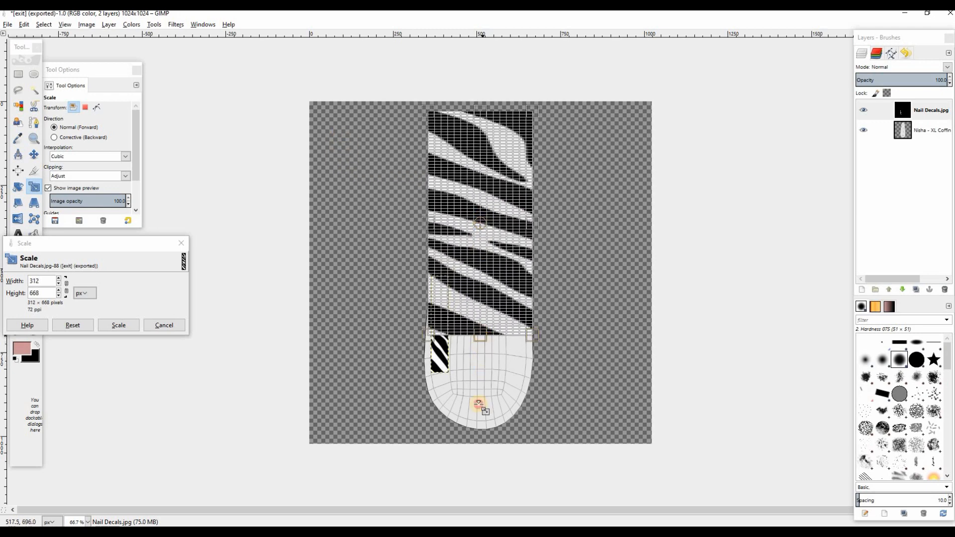
drag(478, 404, 477, 434)
drag(428, 264, 423, 267)
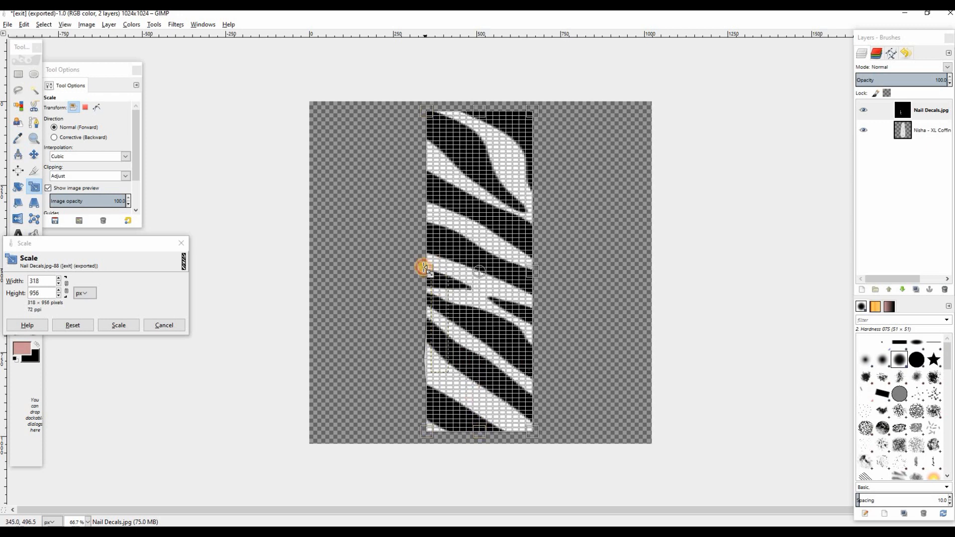
click(121, 323)
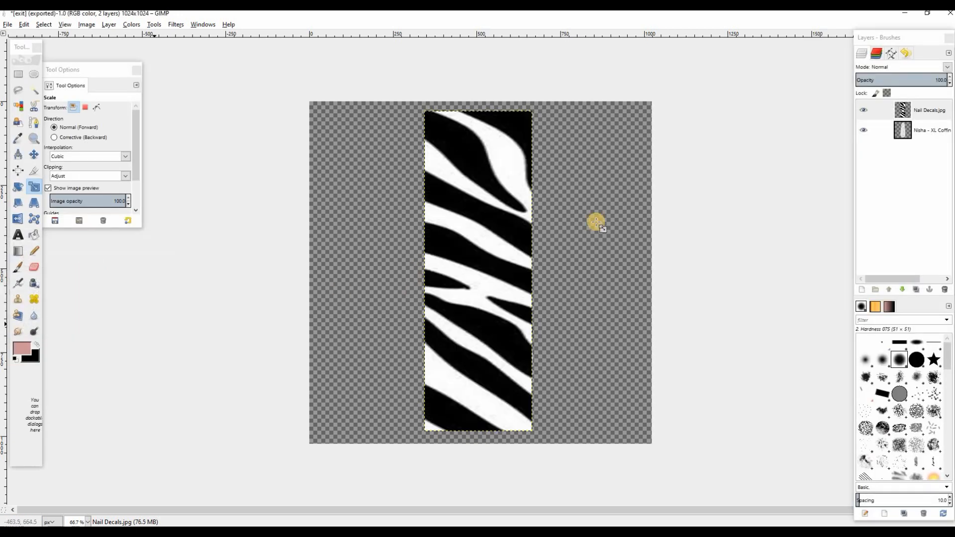
Sharpen the enlarged zebra layer with a sharpness of 40
click(180, 24)
mouse_move(279, 93)
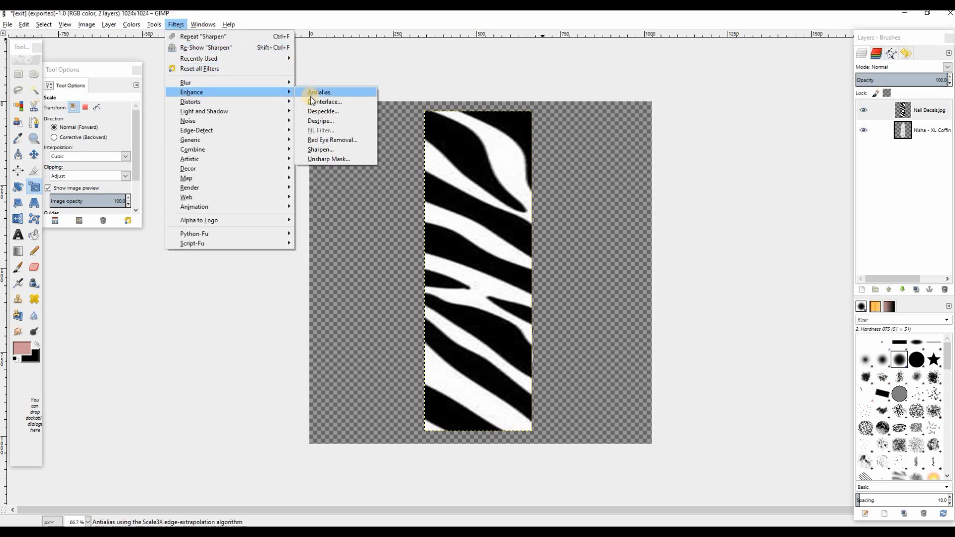
click(320, 149)
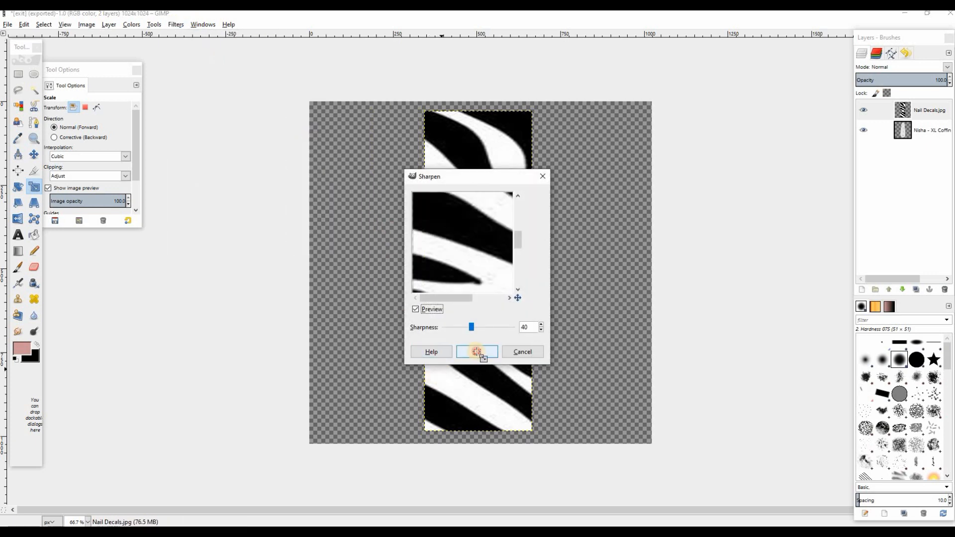
Select the nail shape from the UV map layer's alpha and delete everything outside it on the zebra layer
right_click(904, 129)
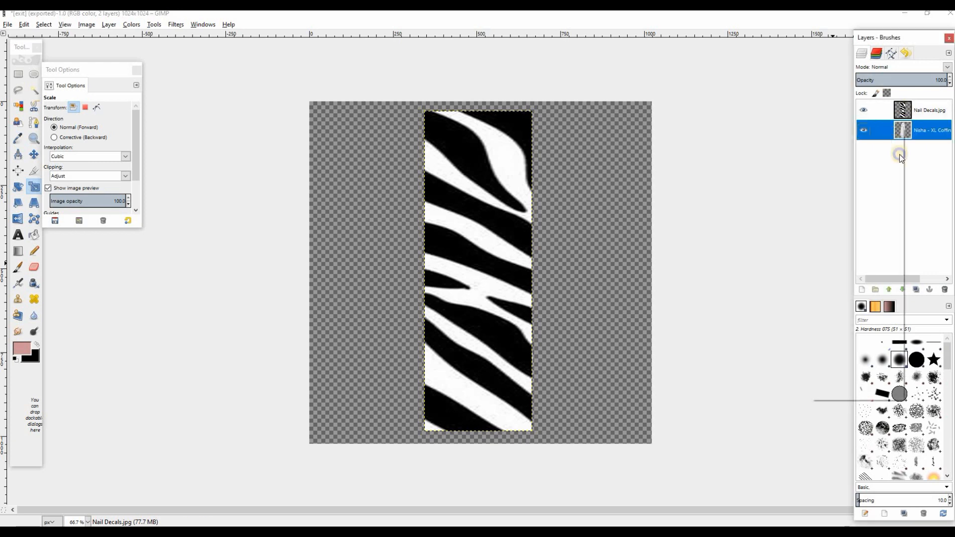
click(831, 370)
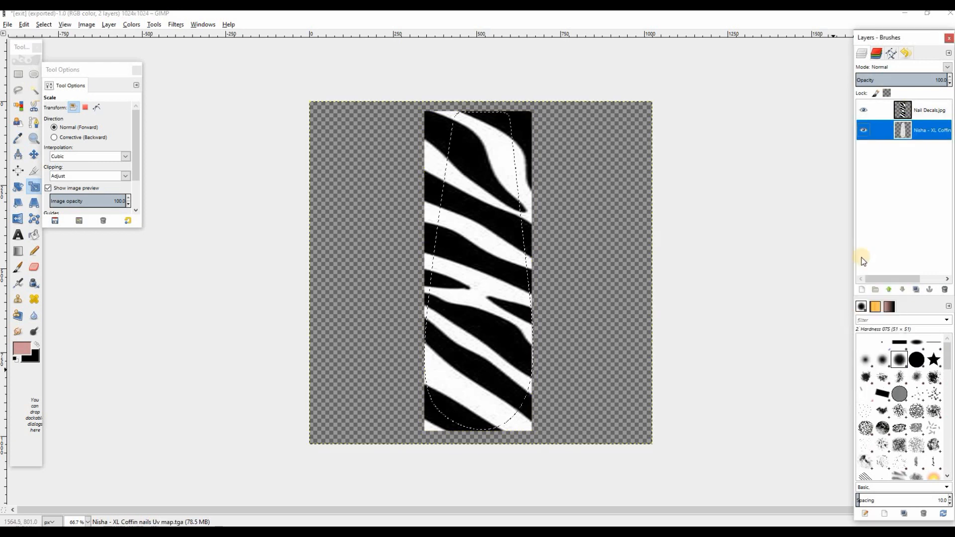
click(910, 113)
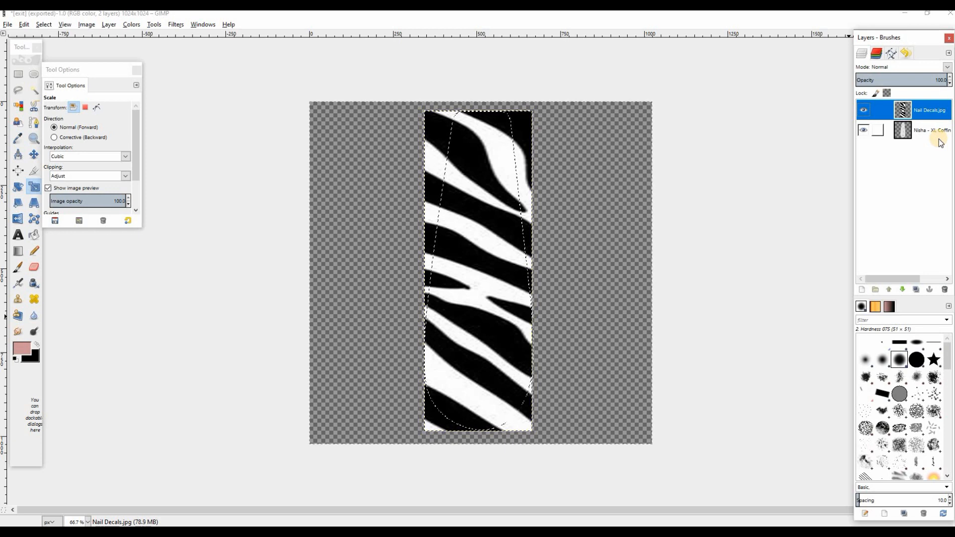
key(ctrl+i)
key(Delete)
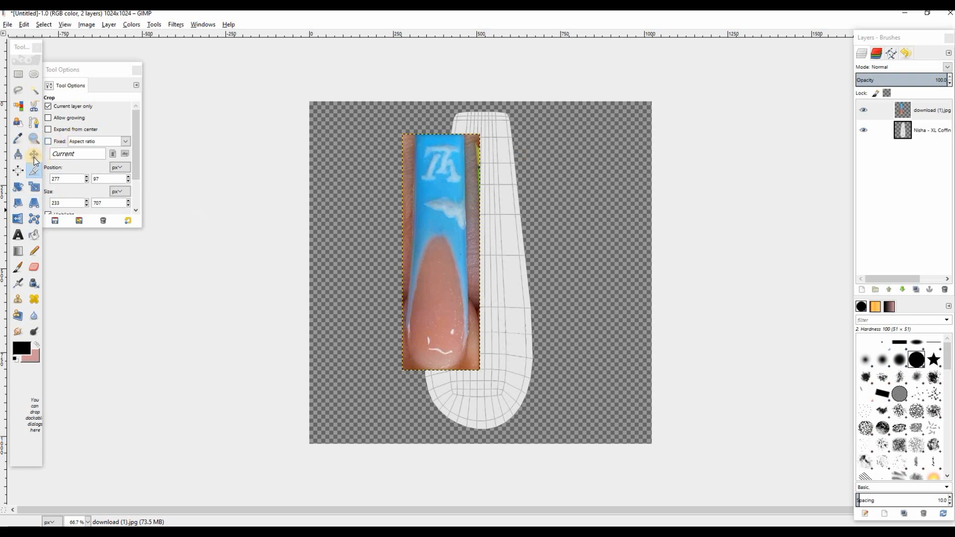
Scale the cropped blue nail photo layer to about 329 × 921 px
click(38, 185)
drag(464, 343, 496, 414)
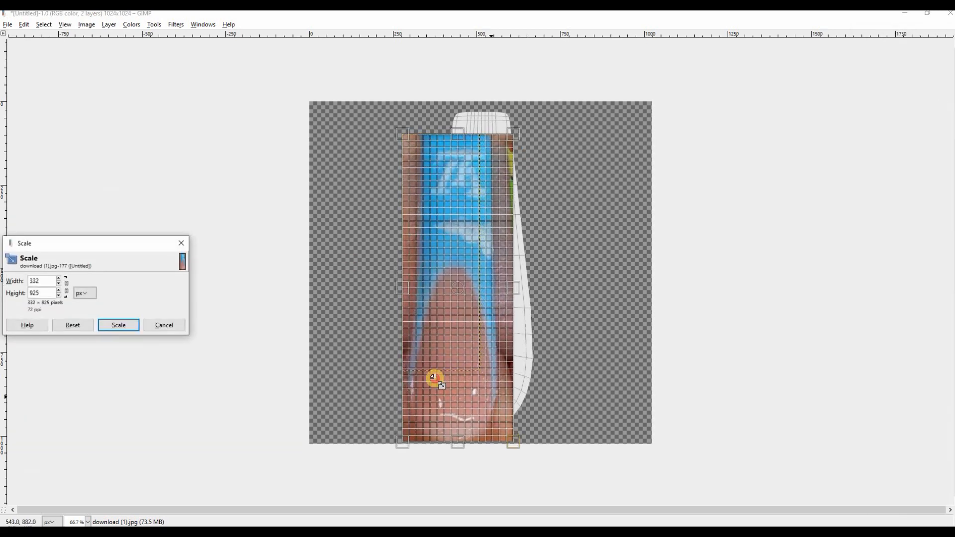
click(111, 328)
key(Tab)
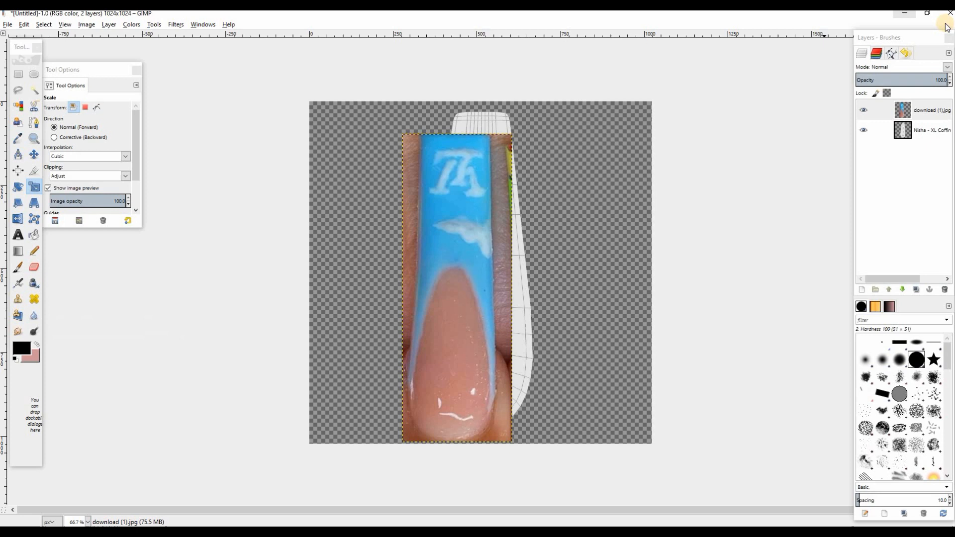
Lower the blue nail layer's opacity to 61.7 and move the layer over the nail template
click(908, 80)
drag(908, 81, 911, 81)
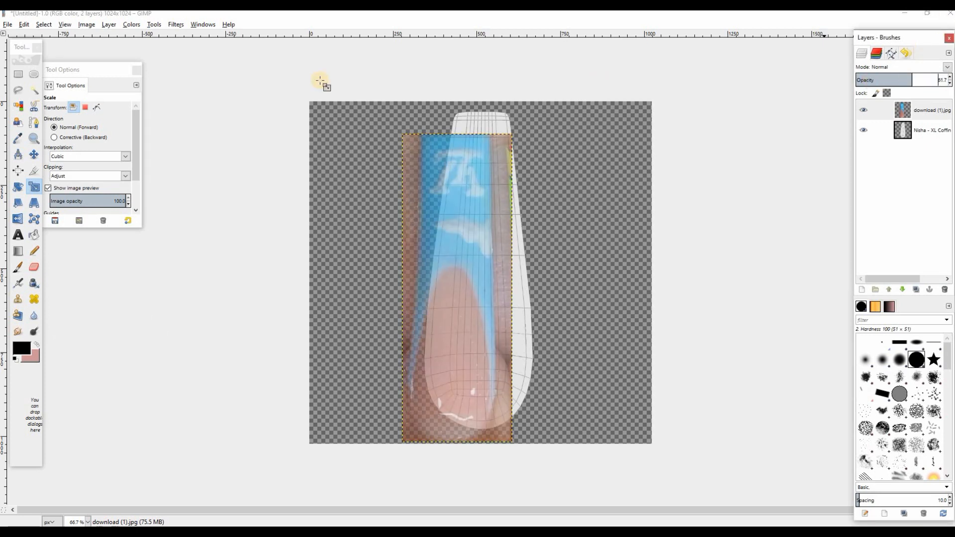
click(34, 155)
drag(471, 231, 482, 213)
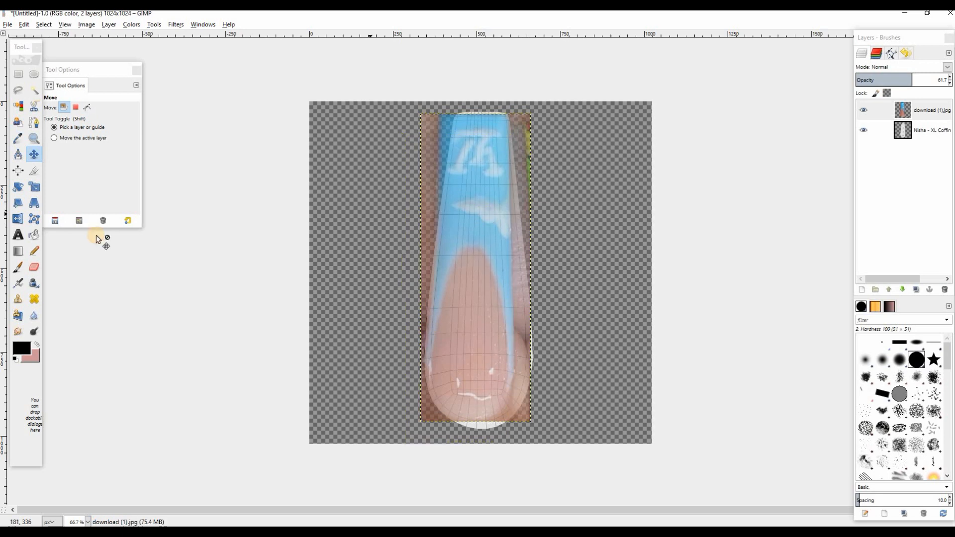
Stretch the blue nail layer to about 969 px tall and make it slightly wider to cover the template
click(34, 187)
click(517, 396)
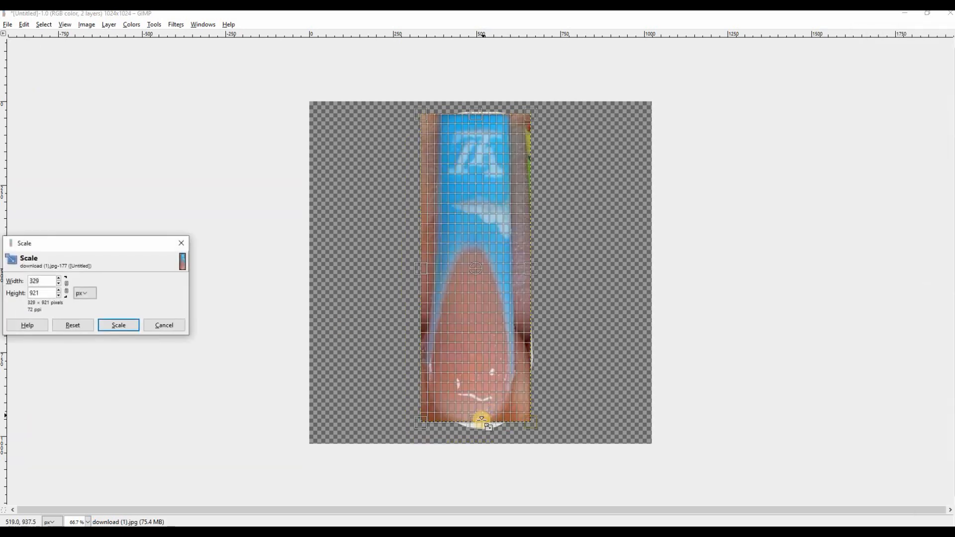
drag(483, 436, 484, 448)
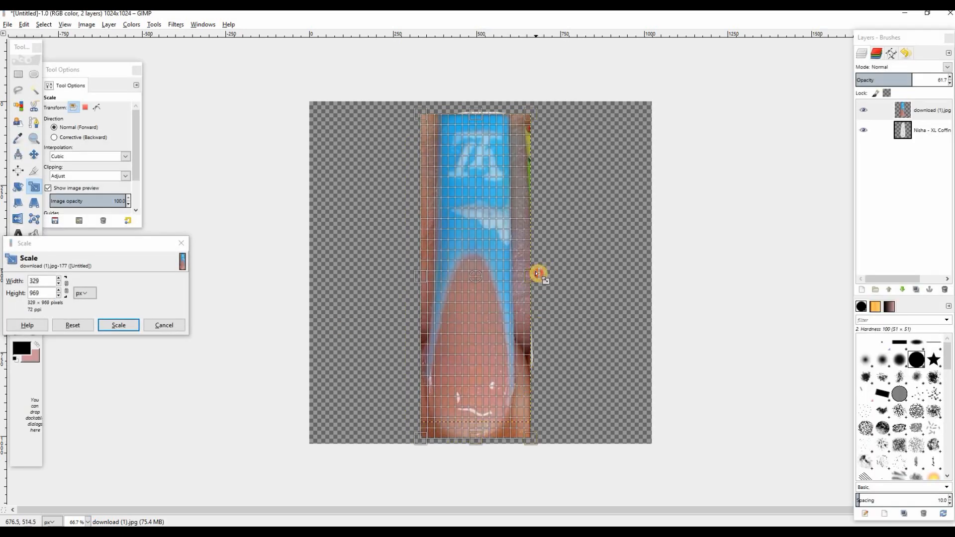
drag(538, 273, 542, 274)
click(119, 325)
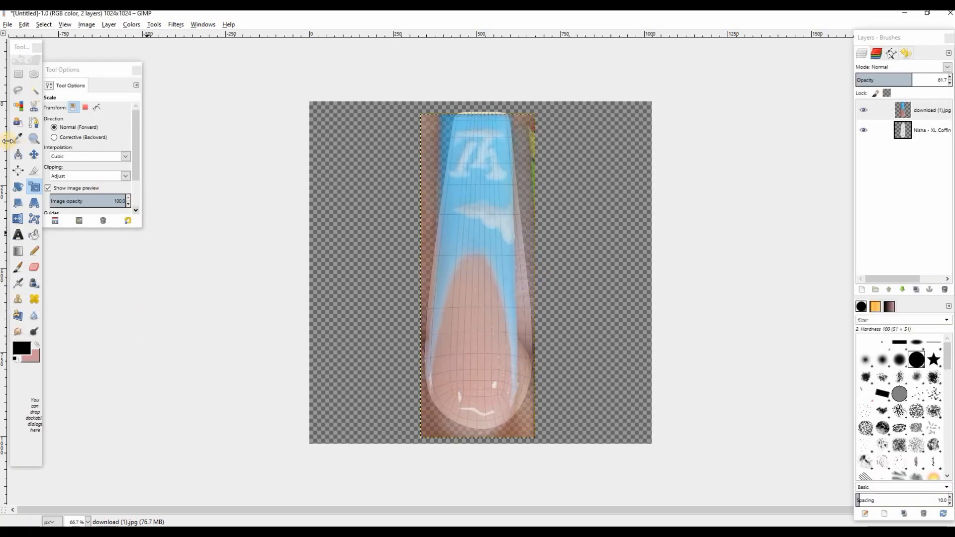
Nudge the blue nail layer into alignment with the template and restore its opacity to 100
click(34, 154)
drag(479, 199, 483, 196)
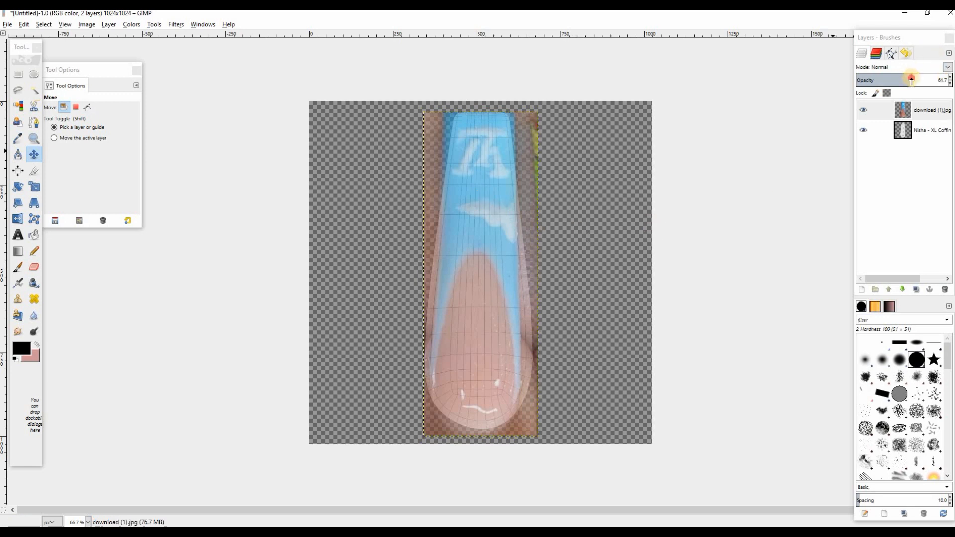
drag(911, 79, 947, 80)
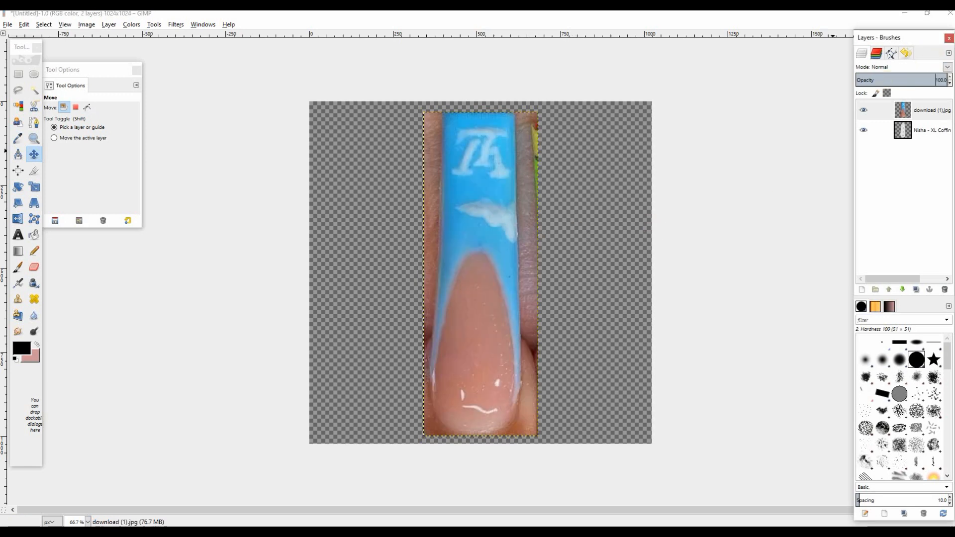
Outline the blue nail in the photo with a closed Free Select selection, leaving out the surrounding skin
click(20, 88)
click(443, 115)
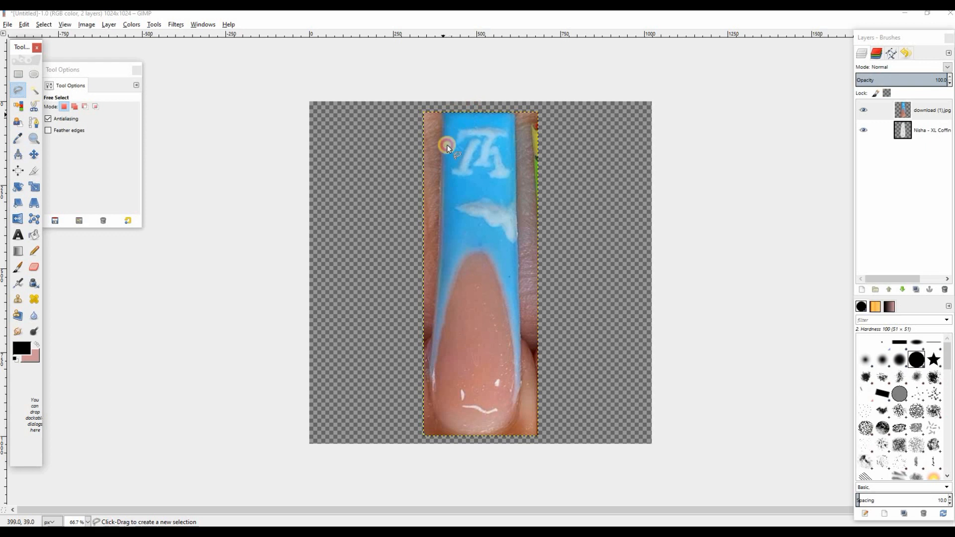
click(436, 294)
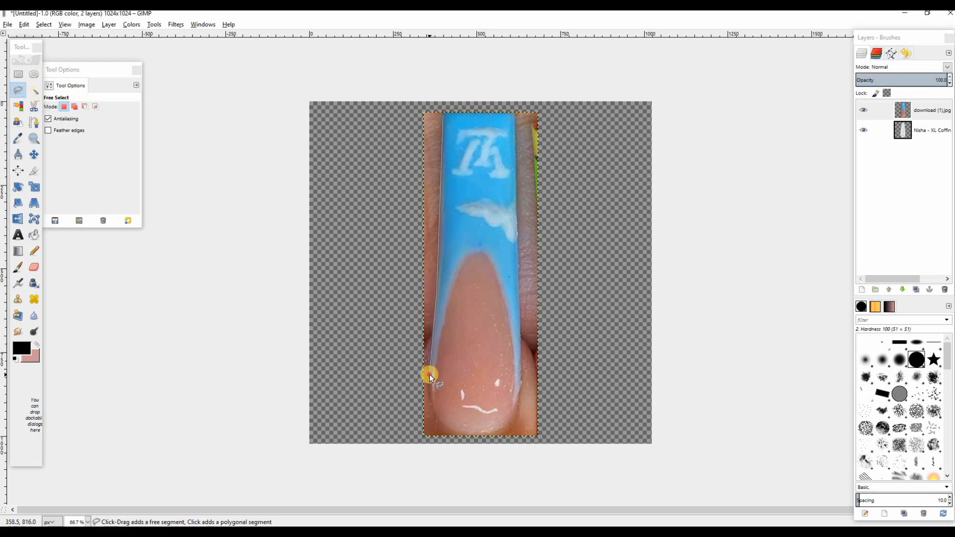
click(429, 373)
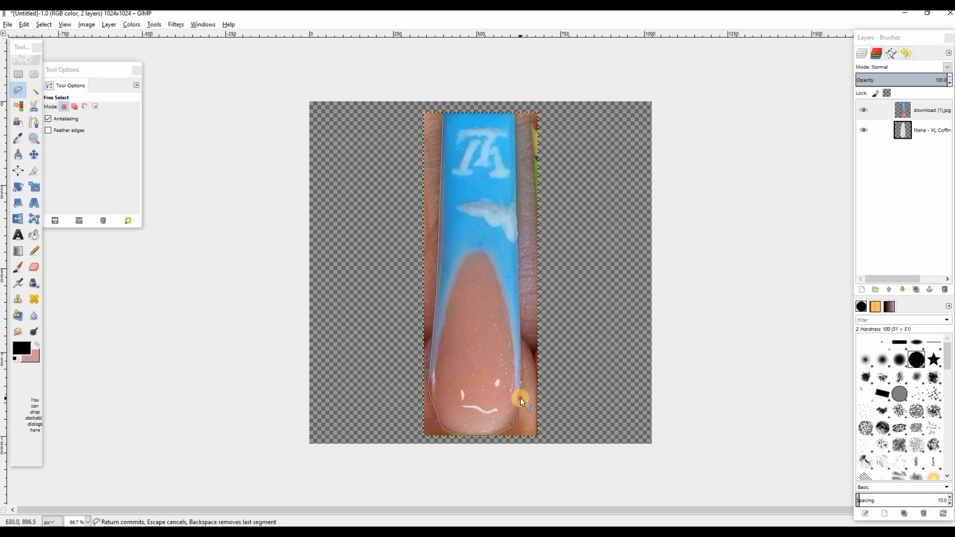
click(516, 100)
click(455, 114)
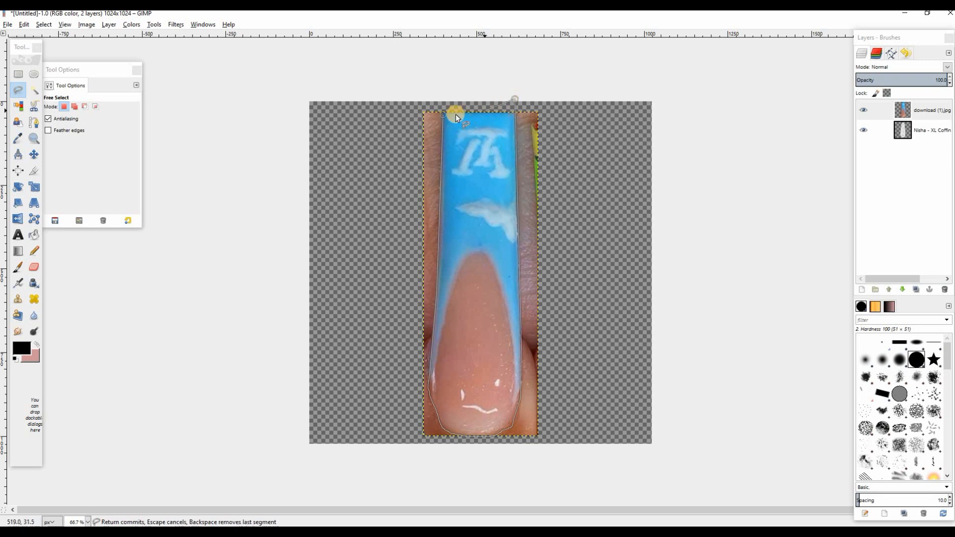
click(444, 113)
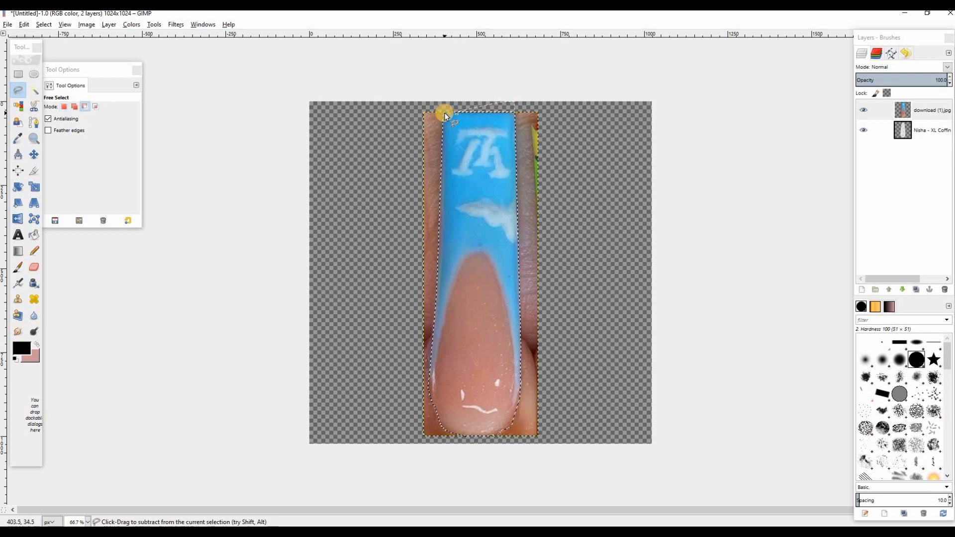
Remove everything outside the outlined blue nail and clear the selection
key(ctrl+i)
key(Delete)
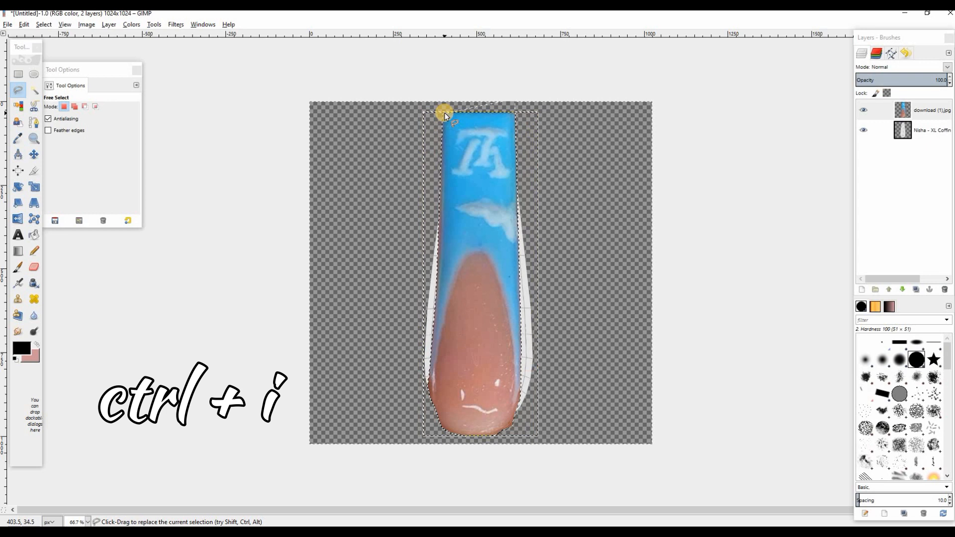
click(43, 24)
click(55, 50)
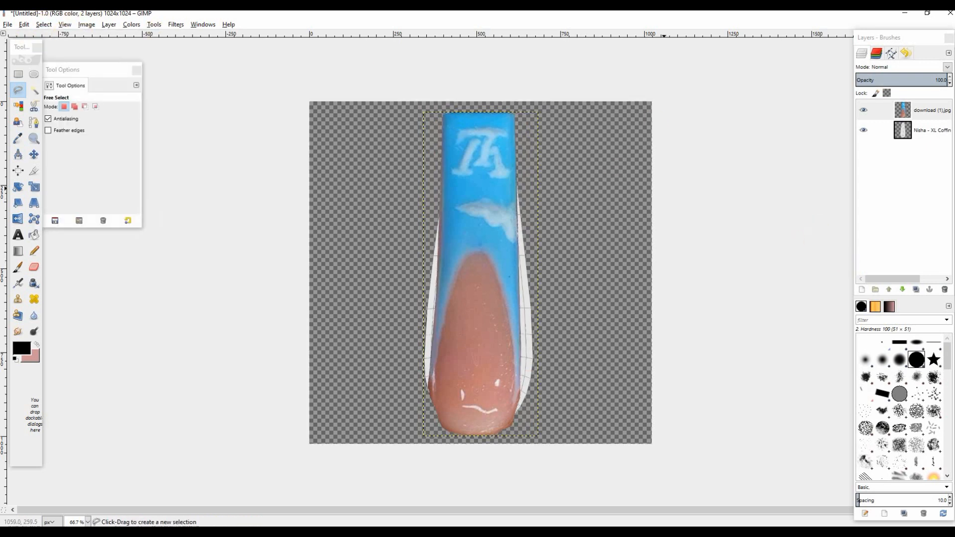
Sharpen the blue nail layer with a sharpness of 40
click(176, 24)
mouse_move(267, 100)
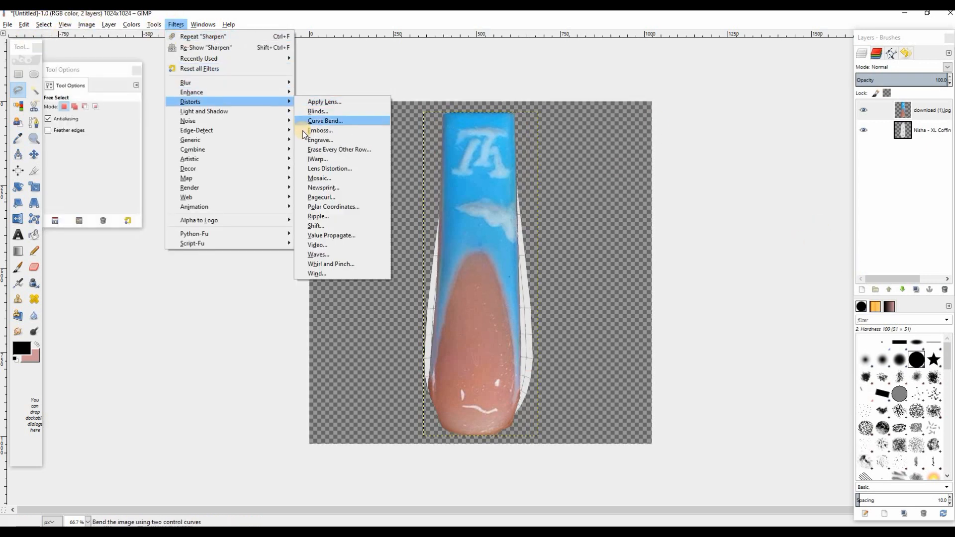
click(317, 152)
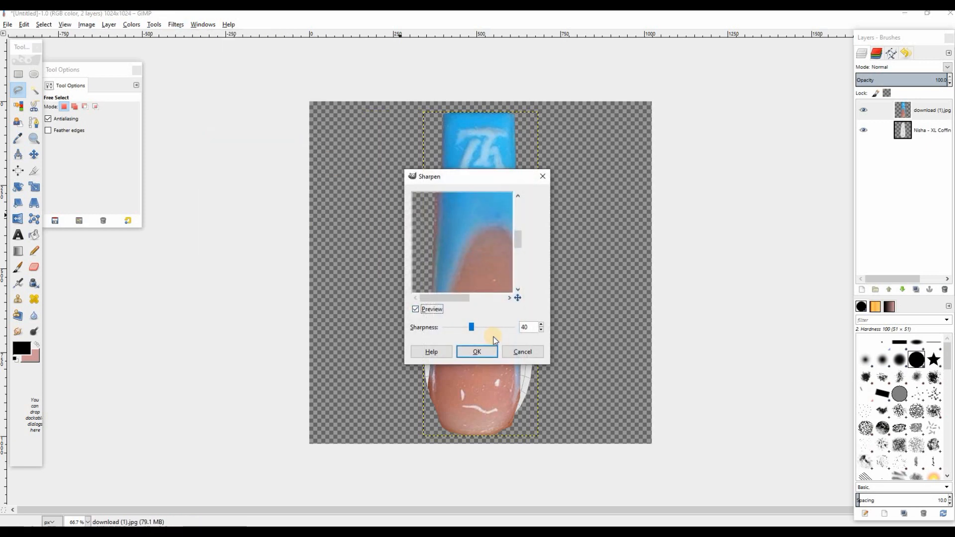
click(468, 353)
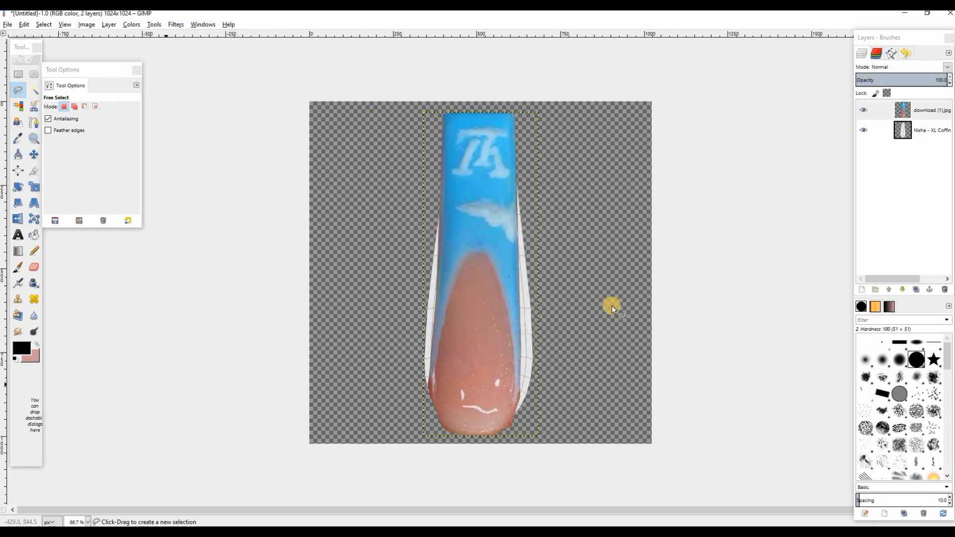
Set the foreground color to the light blue sampled from the side of the nail in the photo
click(21, 348)
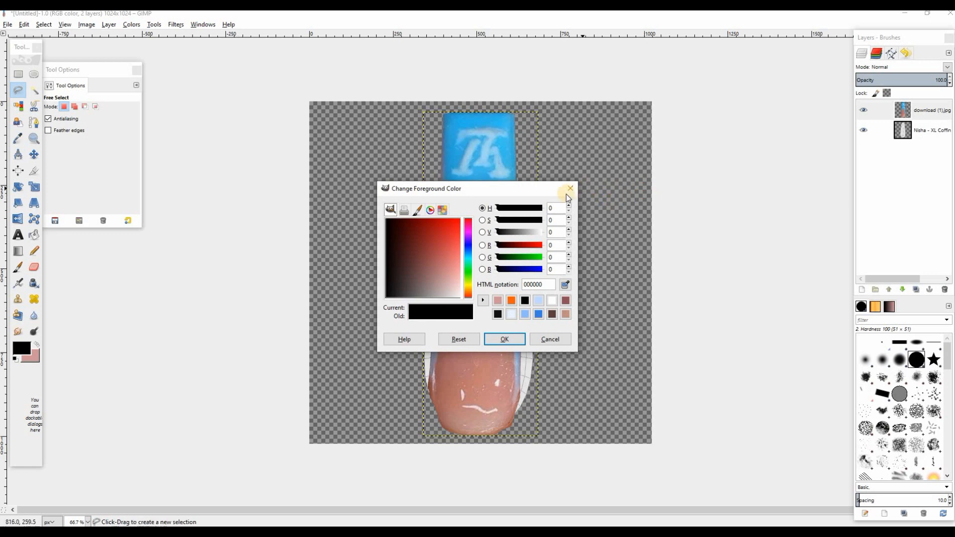
drag(541, 190, 307, 157)
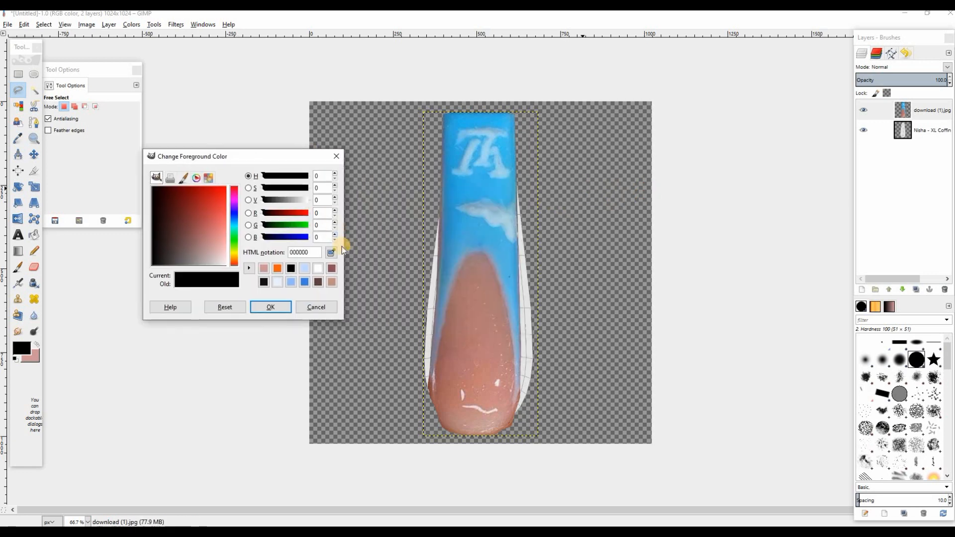
click(515, 302)
click(271, 307)
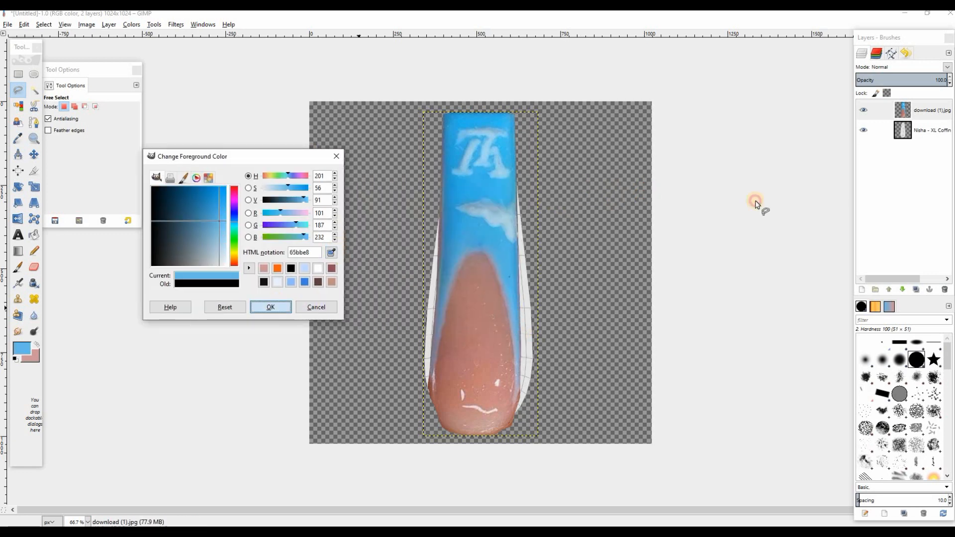
Add a transparent 1024 × 1024 layer above the UV template, select the template's opaque shape, and make the new layer active
click(909, 130)
click(864, 291)
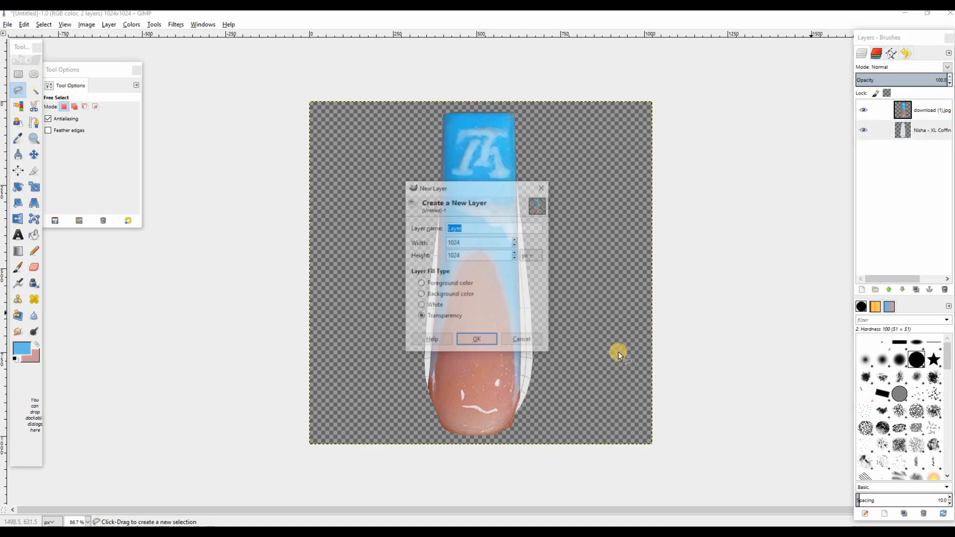
click(490, 340)
right_click(923, 151)
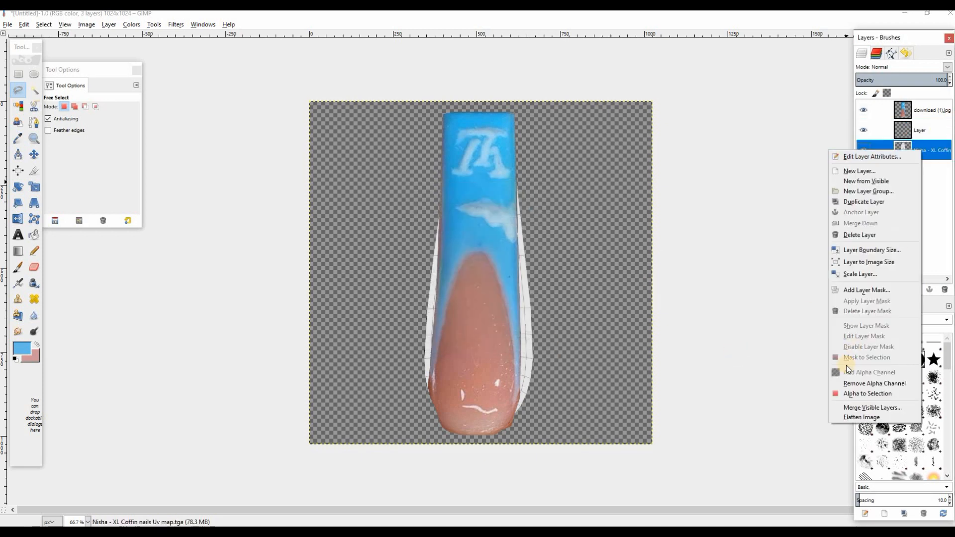
click(853, 394)
click(920, 130)
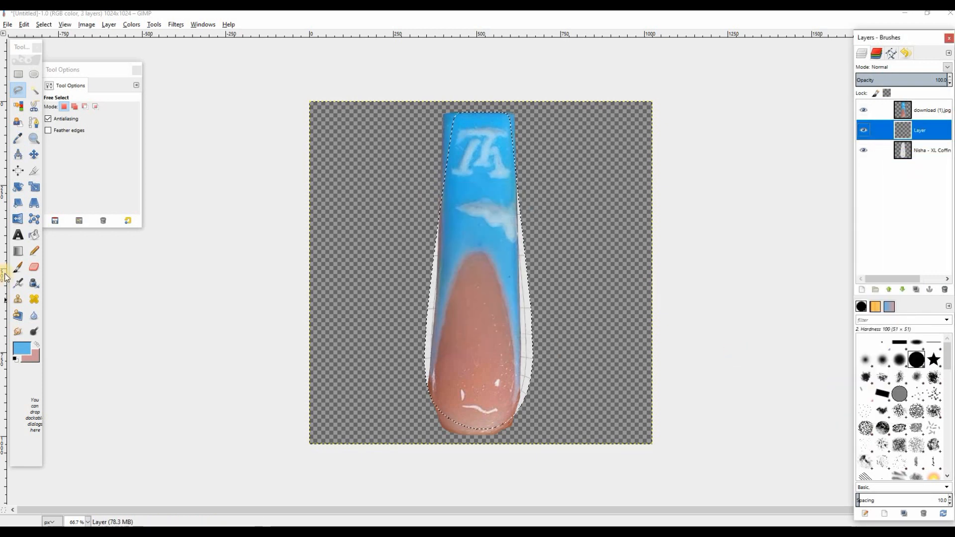
Paint the selected nail shape light blue on the new layer, and repaint it with darker blue 3f85a1 sampled near the nail's edge
click(17, 267)
drag(422, 368, 423, 281)
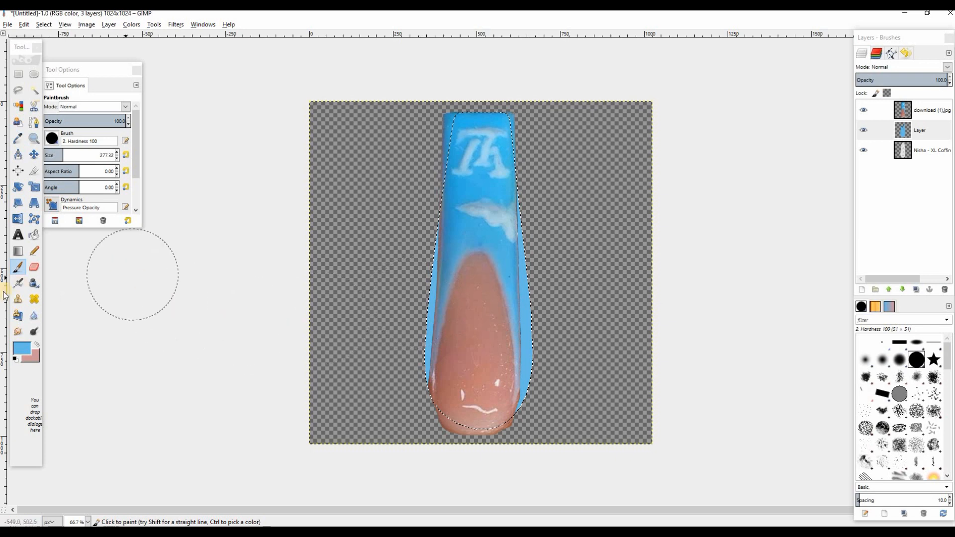
click(25, 353)
click(330, 252)
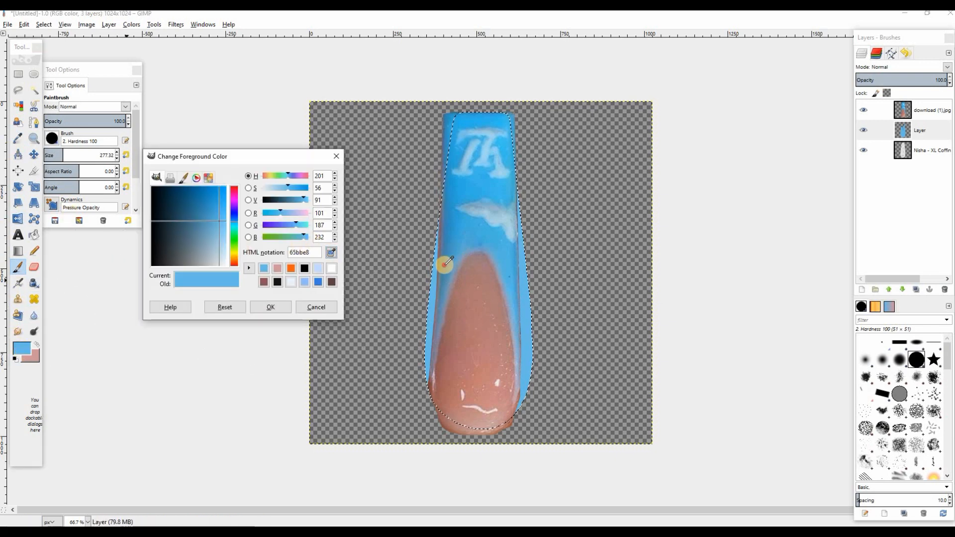
click(426, 229)
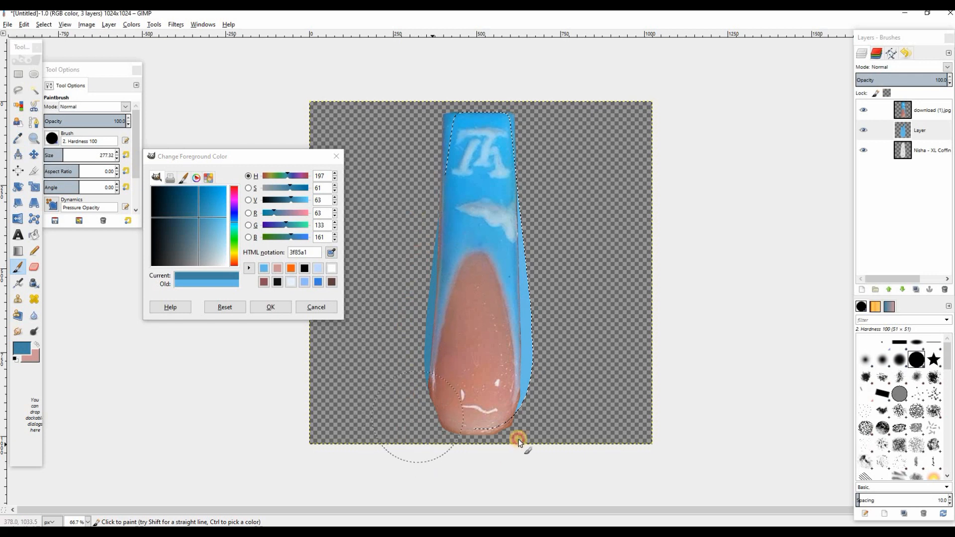
drag(519, 442, 569, 219)
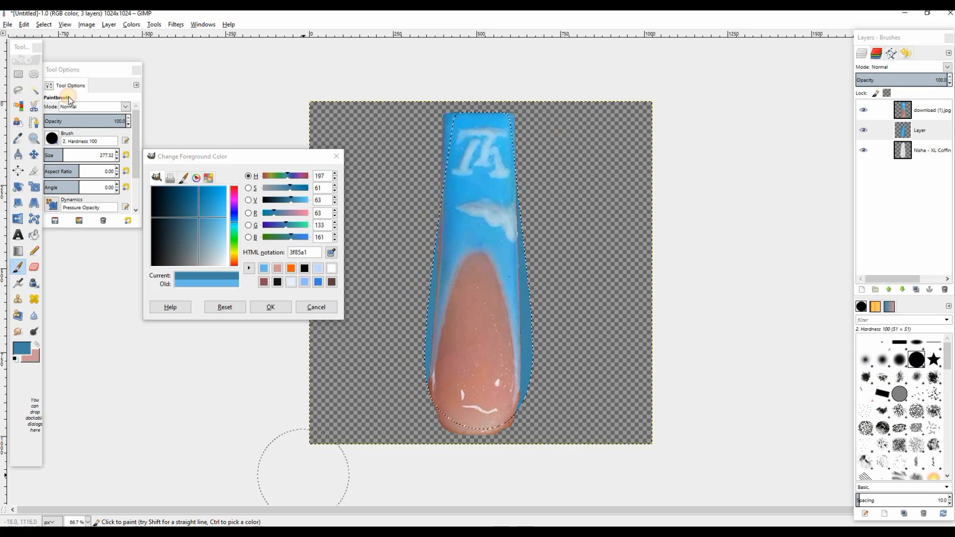
Export the finished blue nail texture and clear the selection
key(ctrl+e)
click(44, 24)
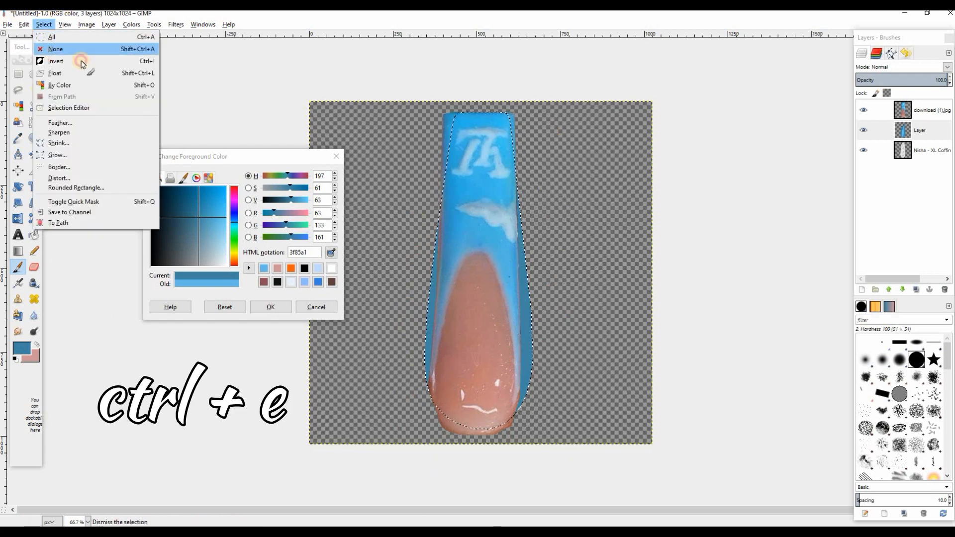
click(53, 53)
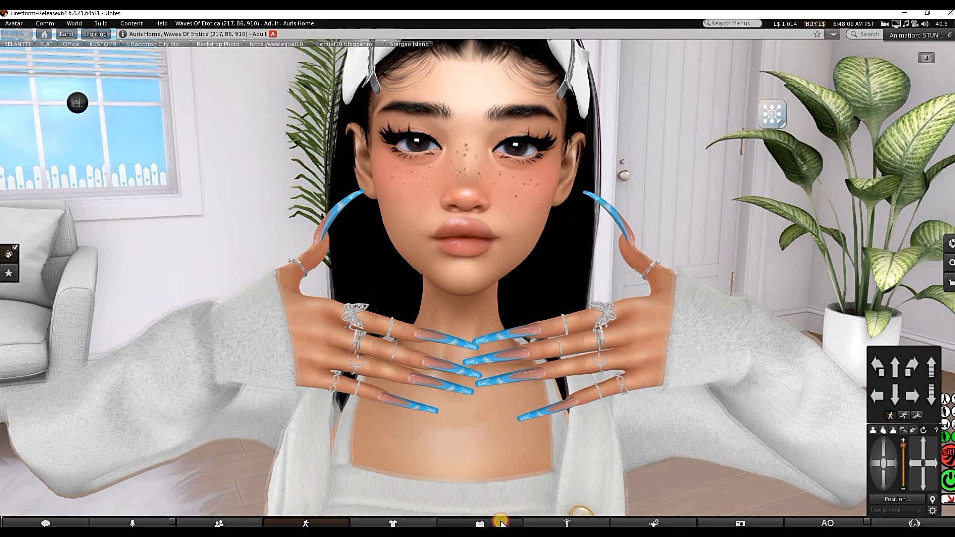
In Firestorm, upload the exit image from the Pictures folder as a texture for L$10
click(493, 521)
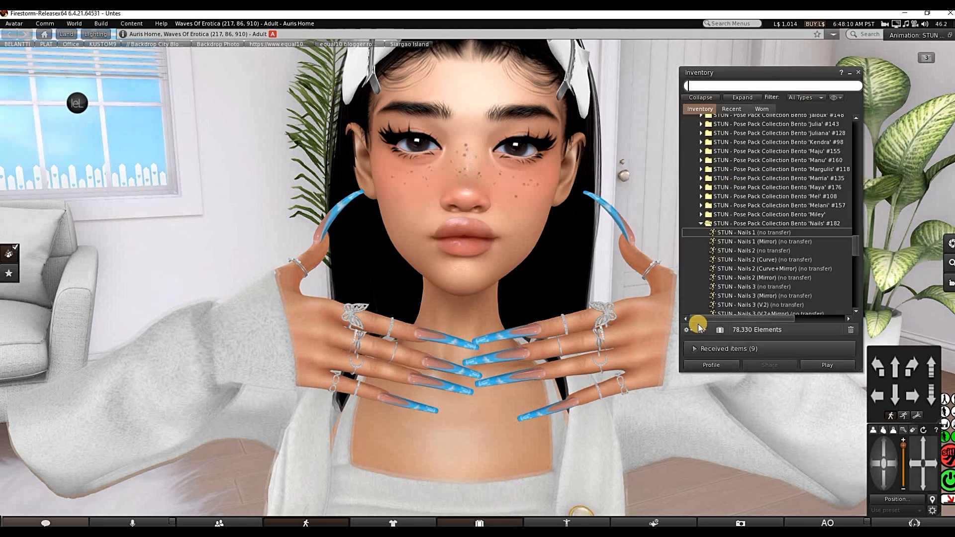
click(703, 330)
mouse_move(727, 256)
click(783, 257)
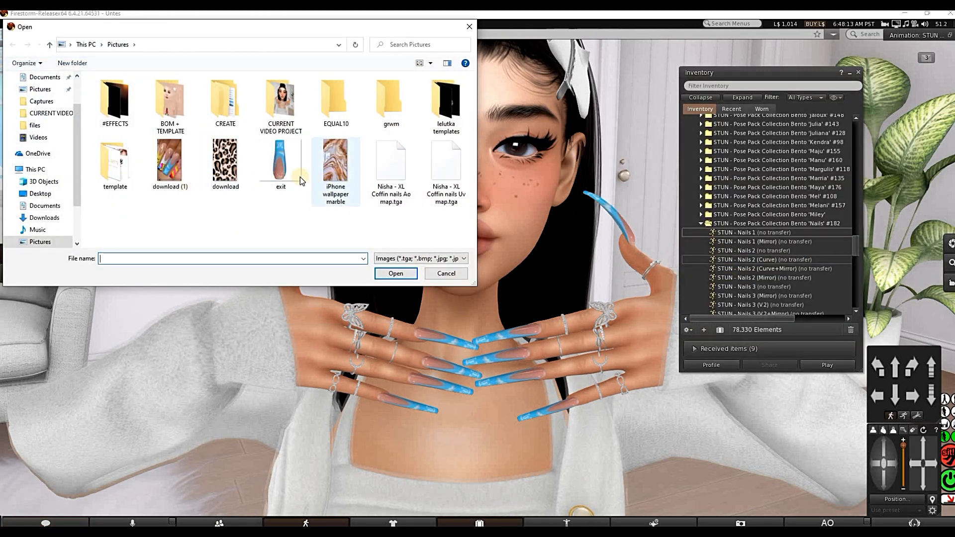
click(298, 176)
click(393, 273)
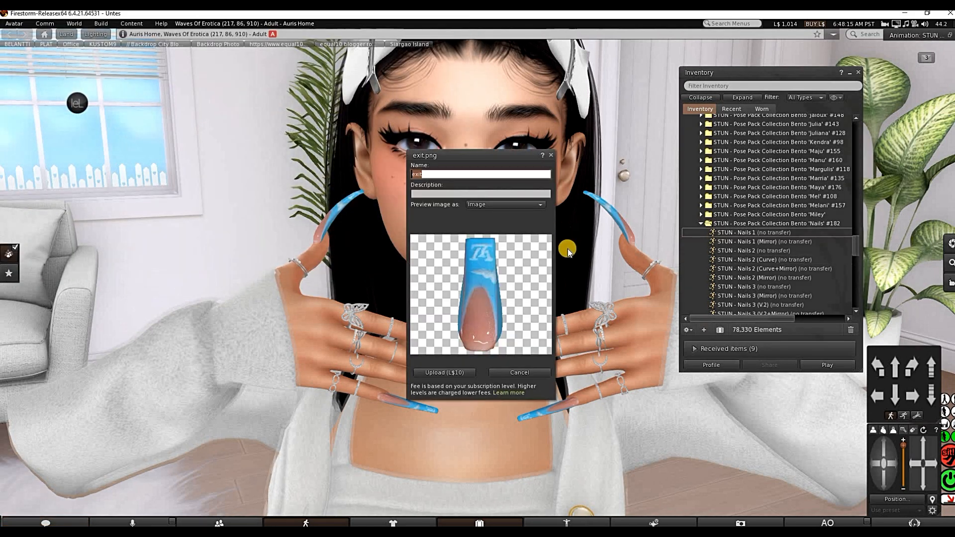
click(445, 373)
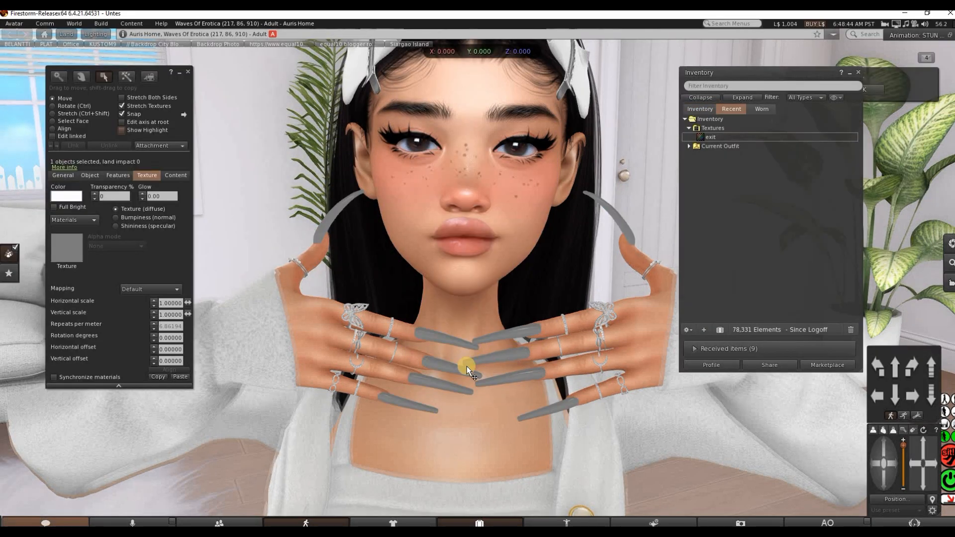
Apply the uploaded exit texture from the Textures folder to the selected blank nail set as its diffuse texture
click(712, 139)
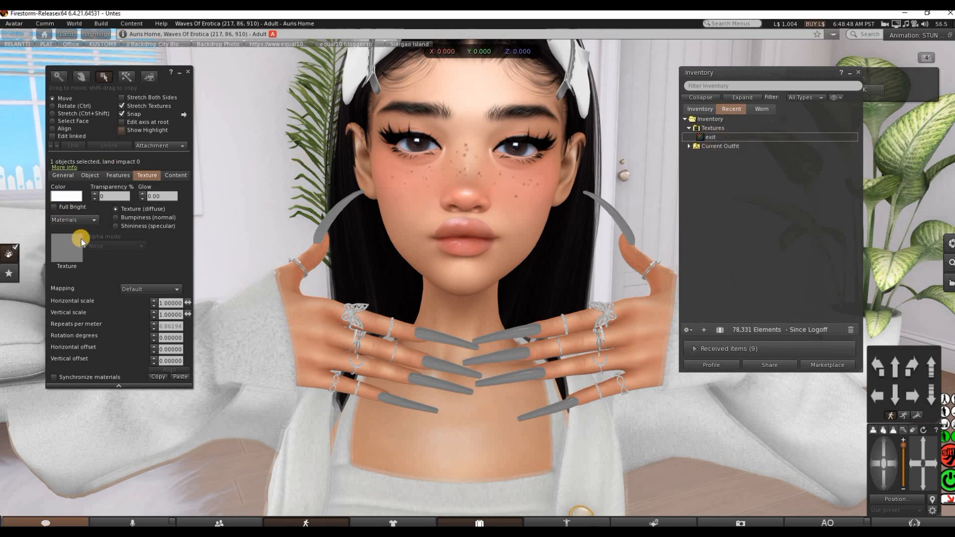
click(67, 248)
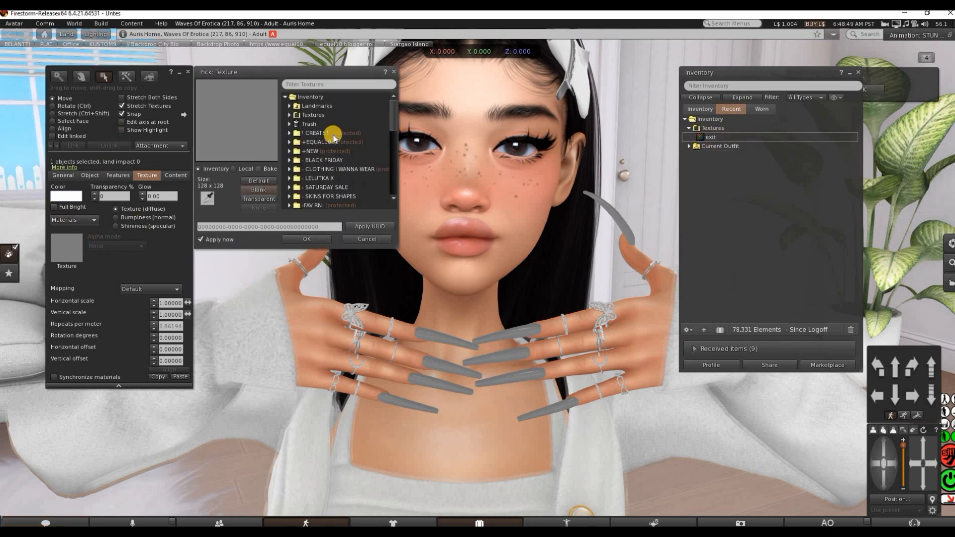
click(289, 115)
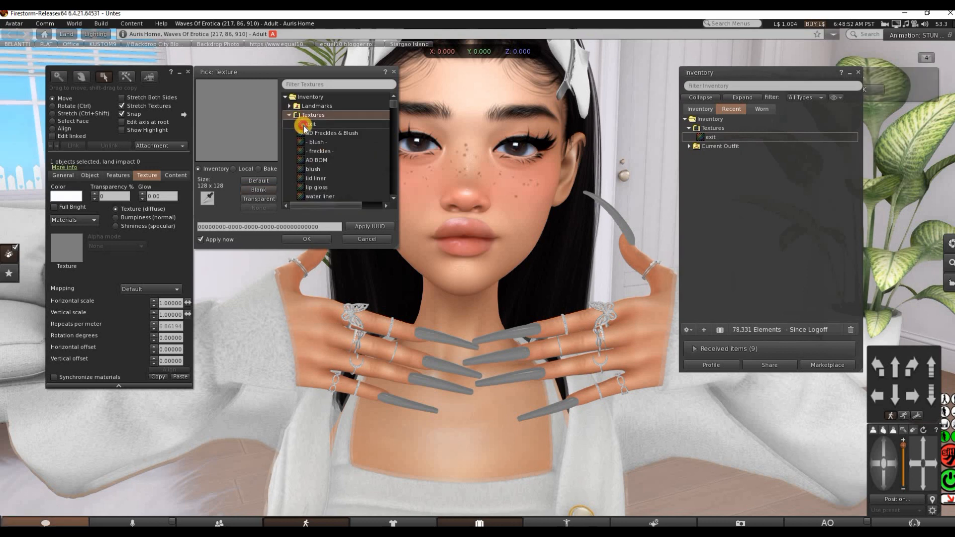
click(303, 124)
click(310, 239)
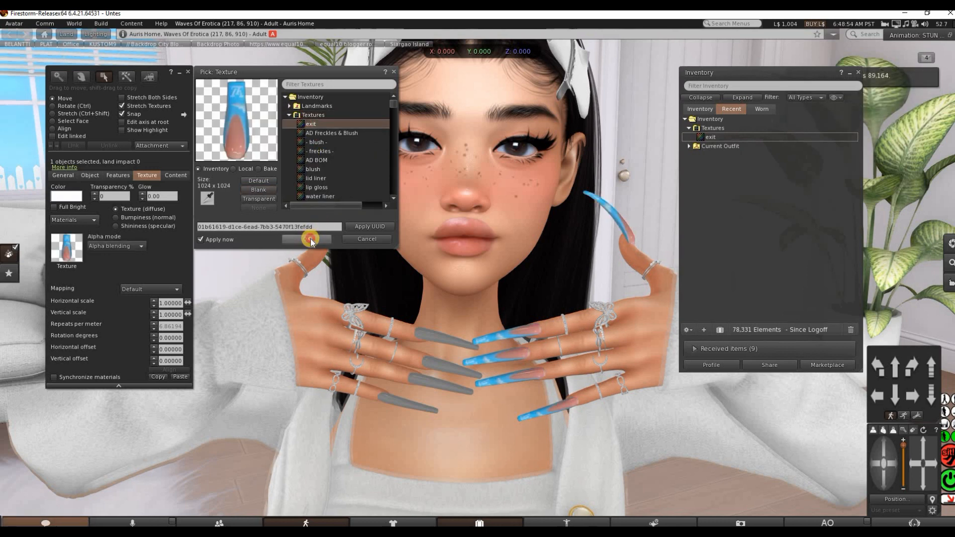
Edit the worn Nisha_XL_coffin_nails_Legacy_R object and apply the exit texture to it
click(376, 346)
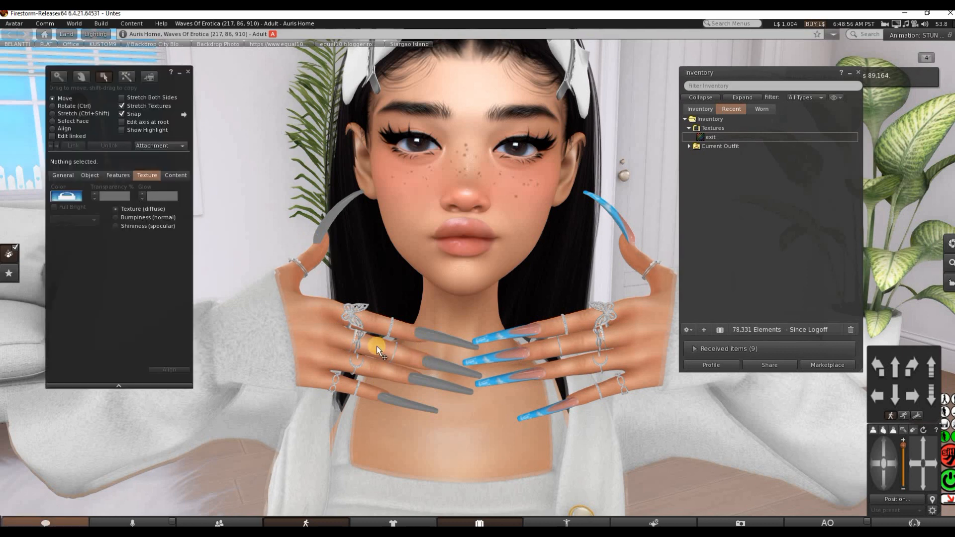
click(434, 364)
click(726, 171)
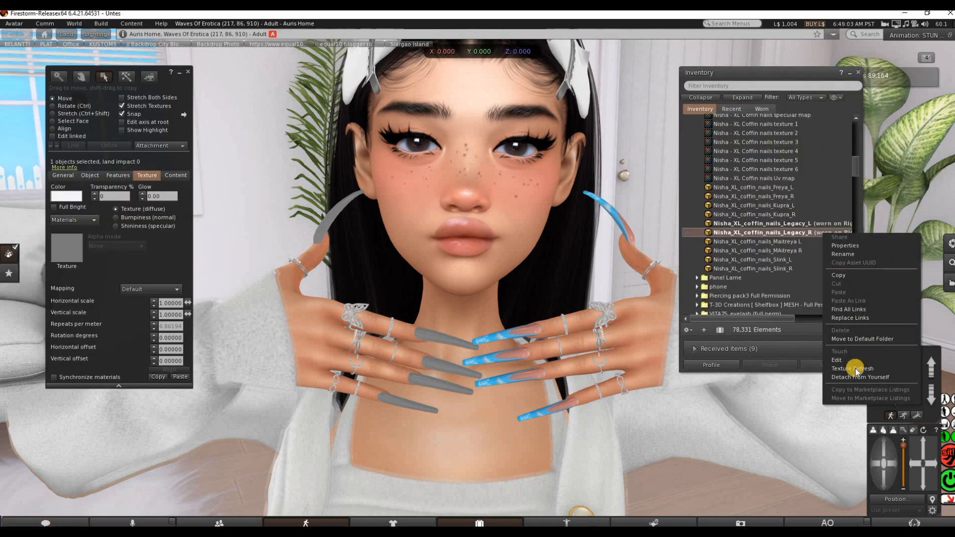
click(846, 359)
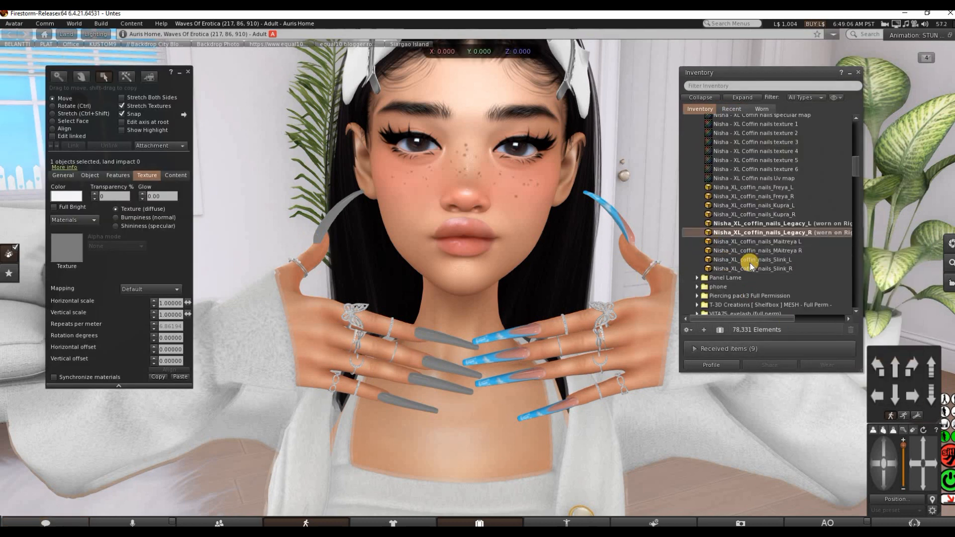
click(67, 251)
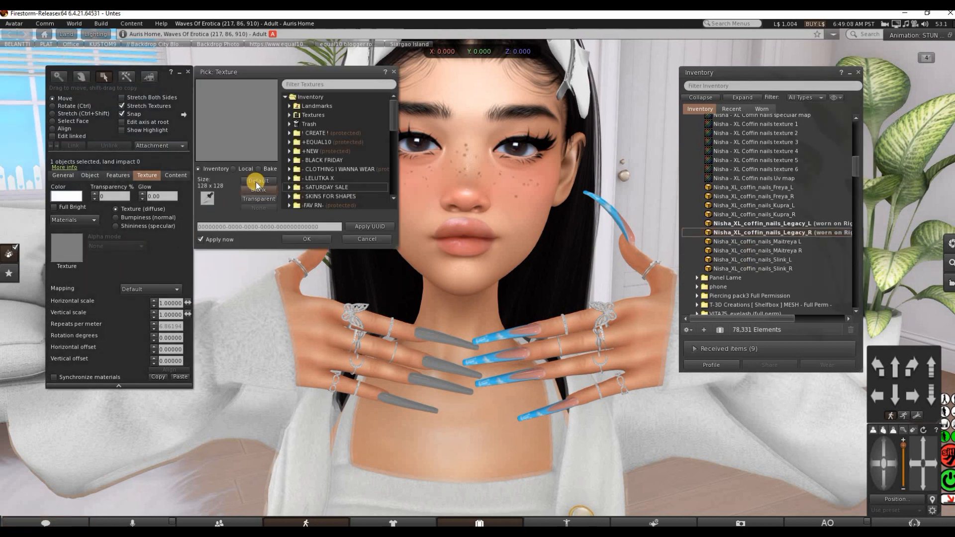
double_click(303, 115)
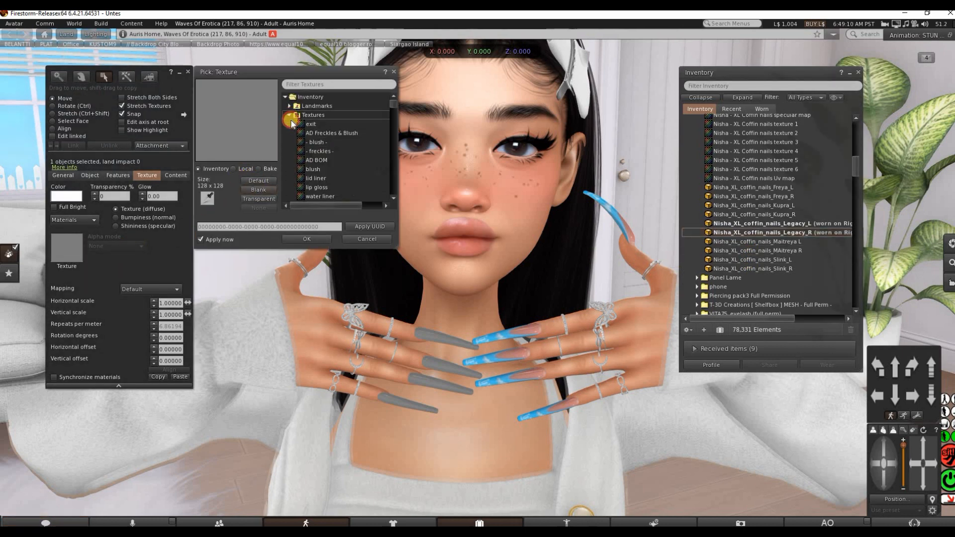
click(304, 124)
click(312, 239)
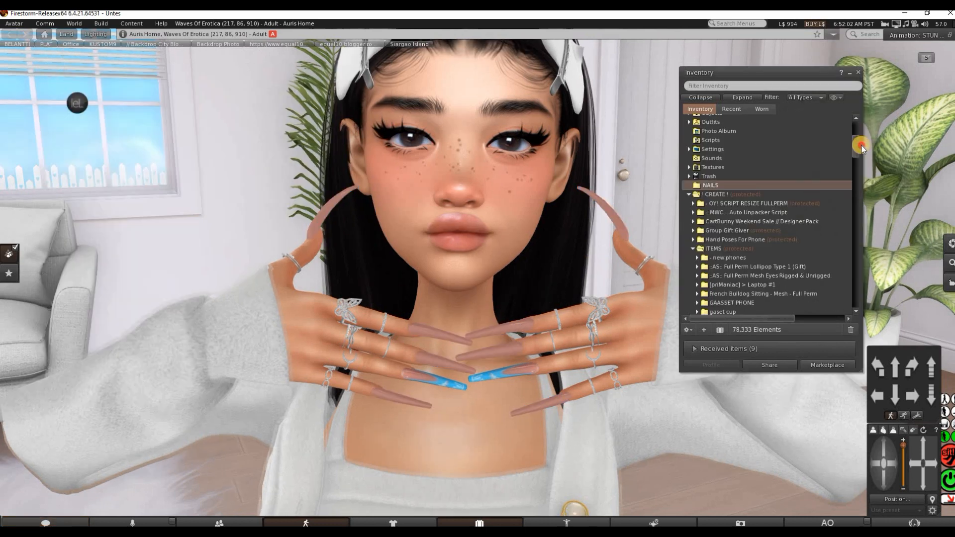
Detach the worn Nisha_XL_coffin_nails_Legacy_L and Legacy_R objects from the avatar
drag(860, 145, 864, 164)
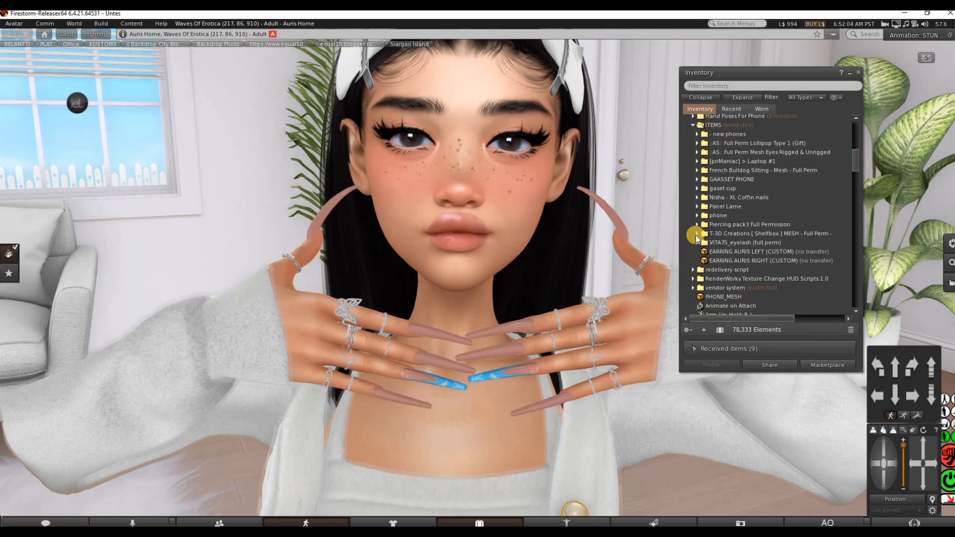
click(697, 197)
scroll(735, 224, down, 3)
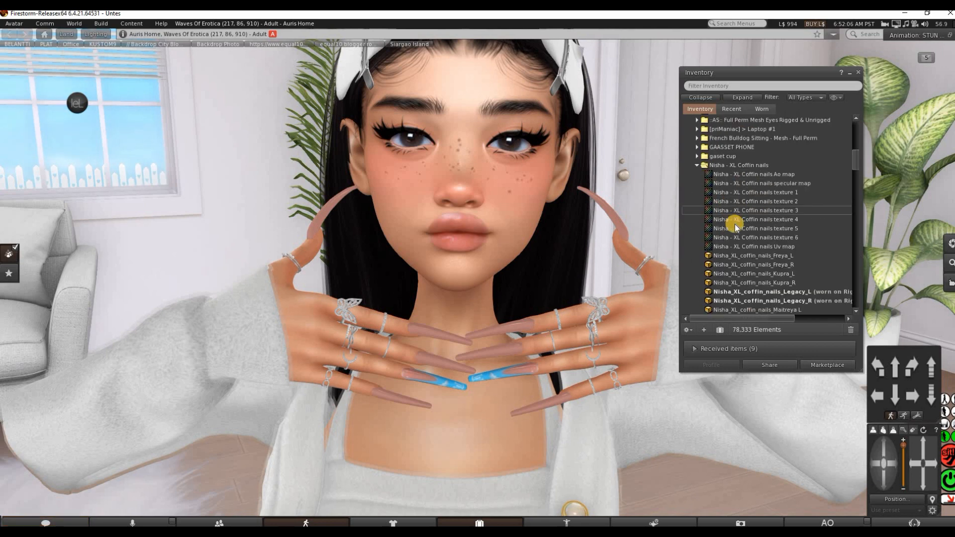
click(761, 219)
shift+click(772, 228)
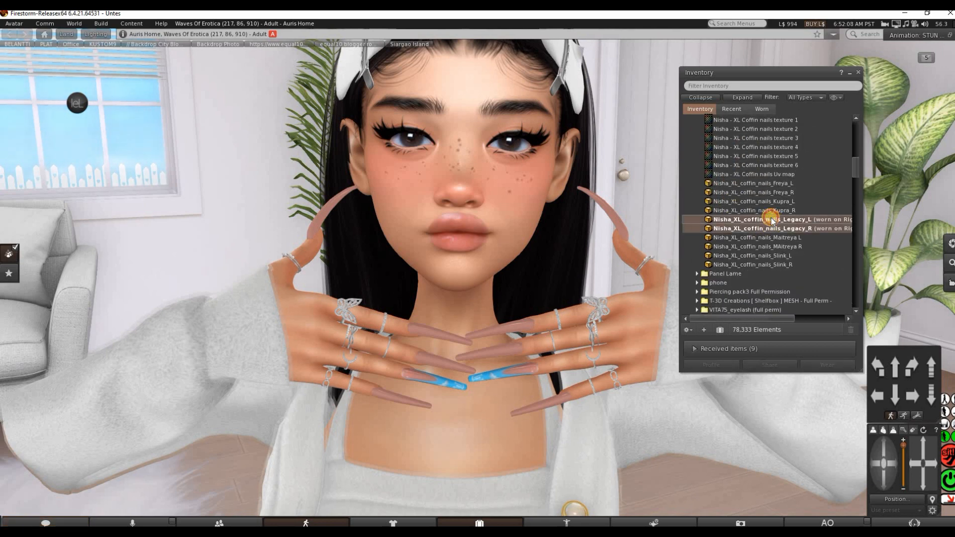
right_click(772, 219)
click(800, 362)
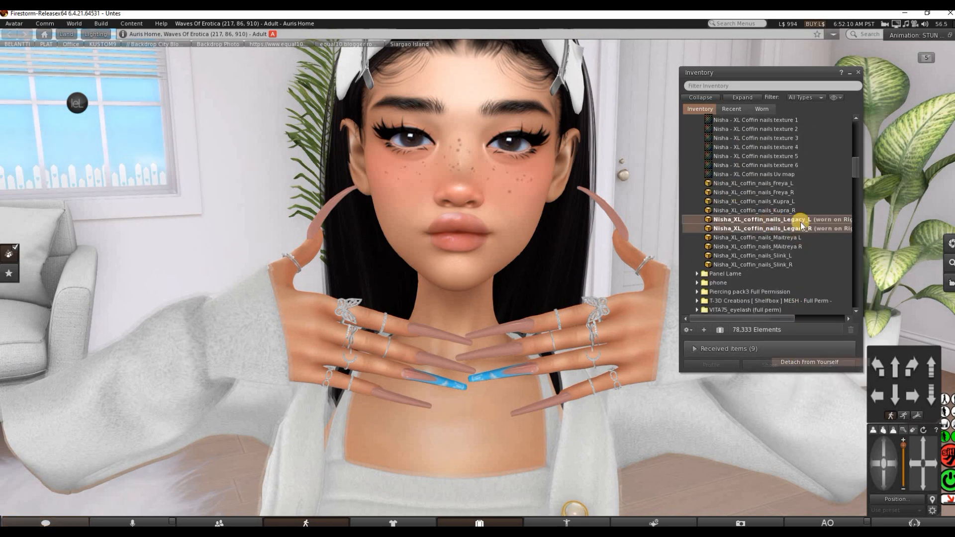
Copy the Kupra, Legacy and Maitreya left and right nail objects from the Nisha - XL Coffin nails folder into the NAILS folder
click(787, 201)
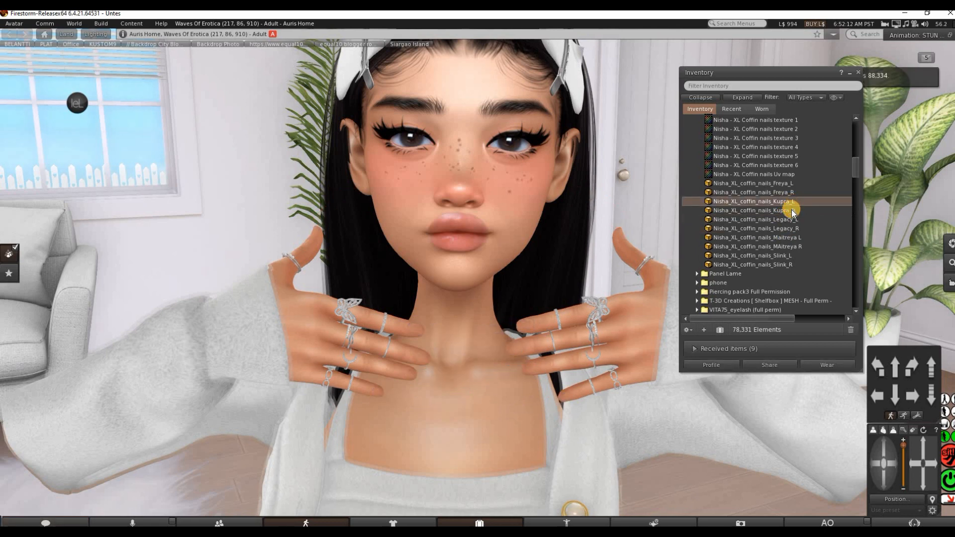
shift+click(792, 247)
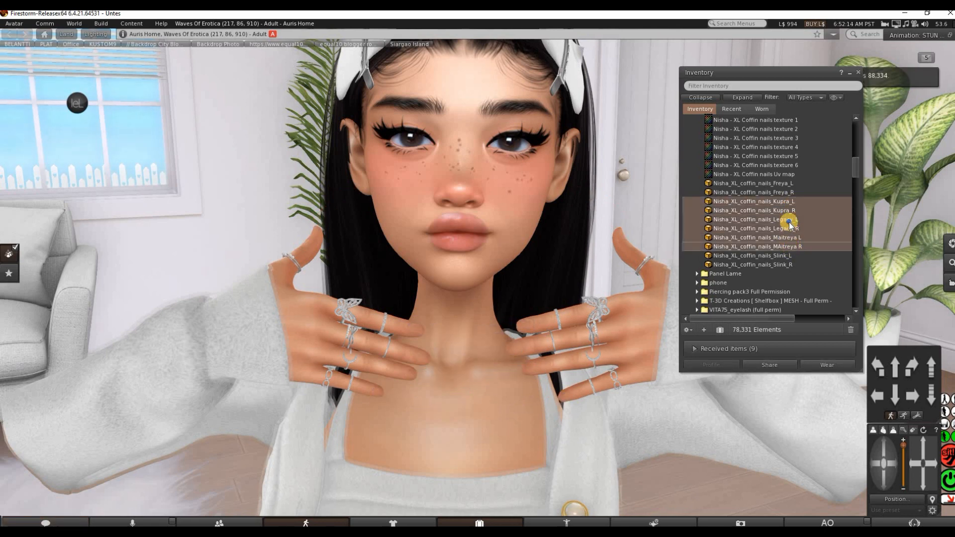
right_click(790, 222)
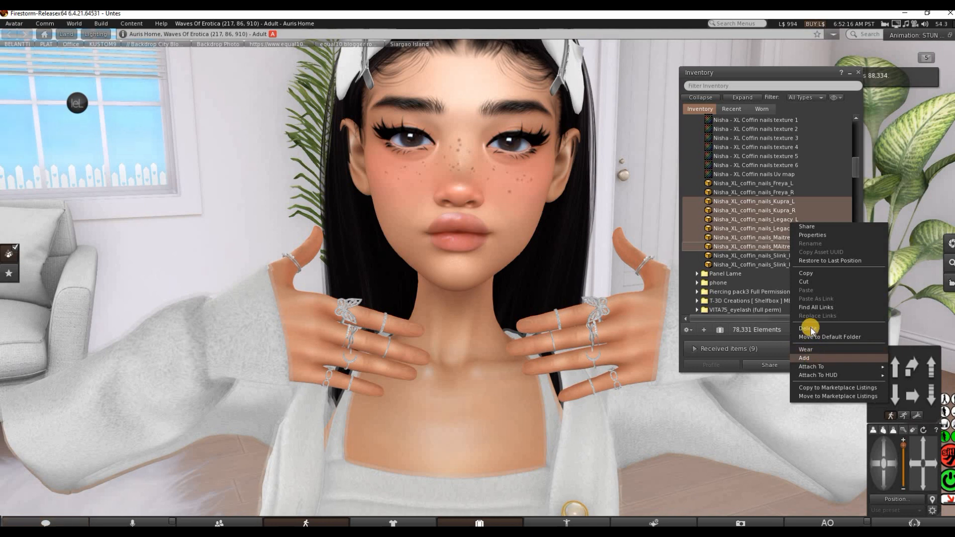
click(806, 275)
scroll(751, 198, up, 7)
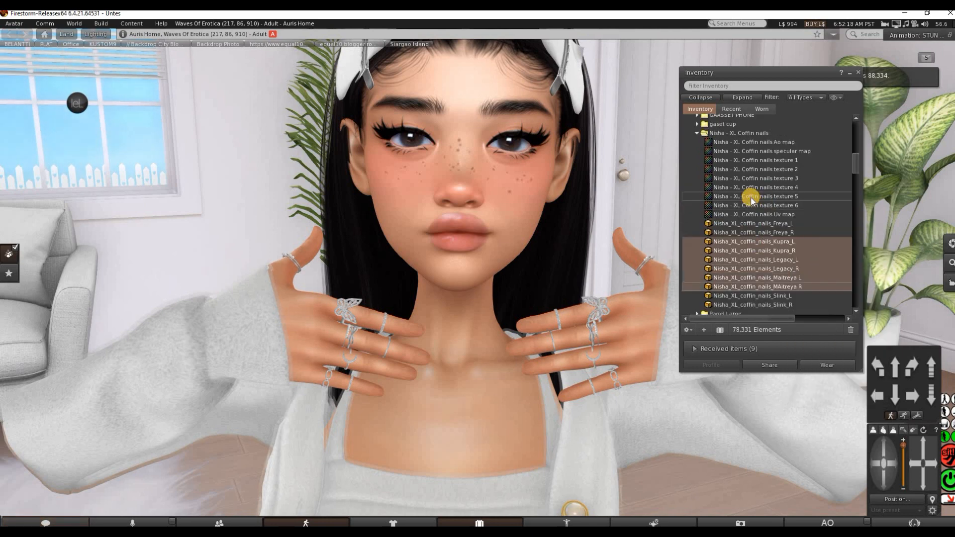
scroll(727, 194, up, 2)
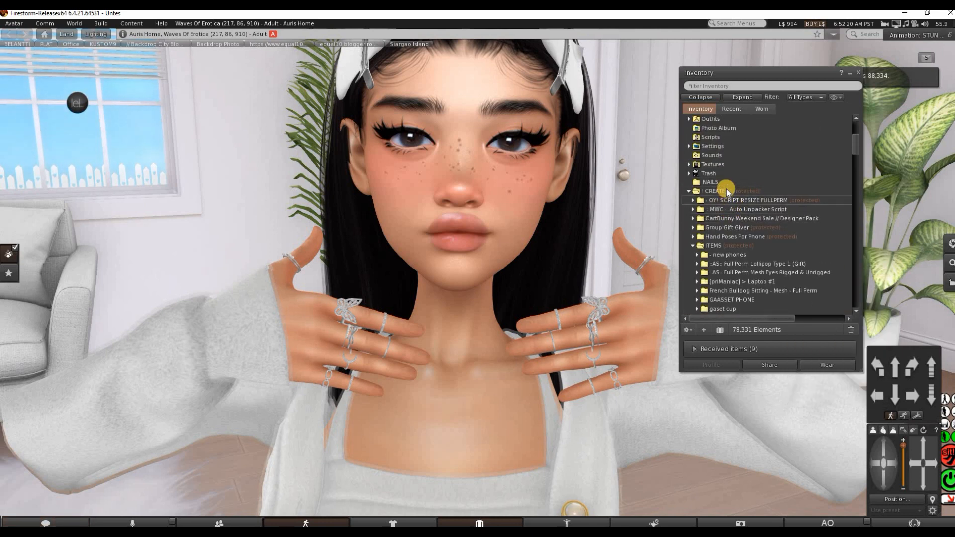
right_click(720, 184)
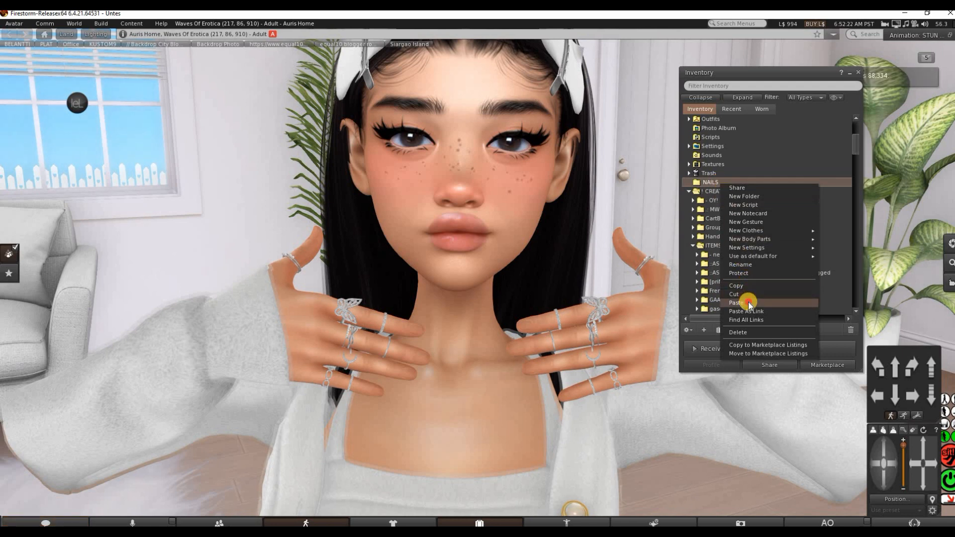
click(714, 299)
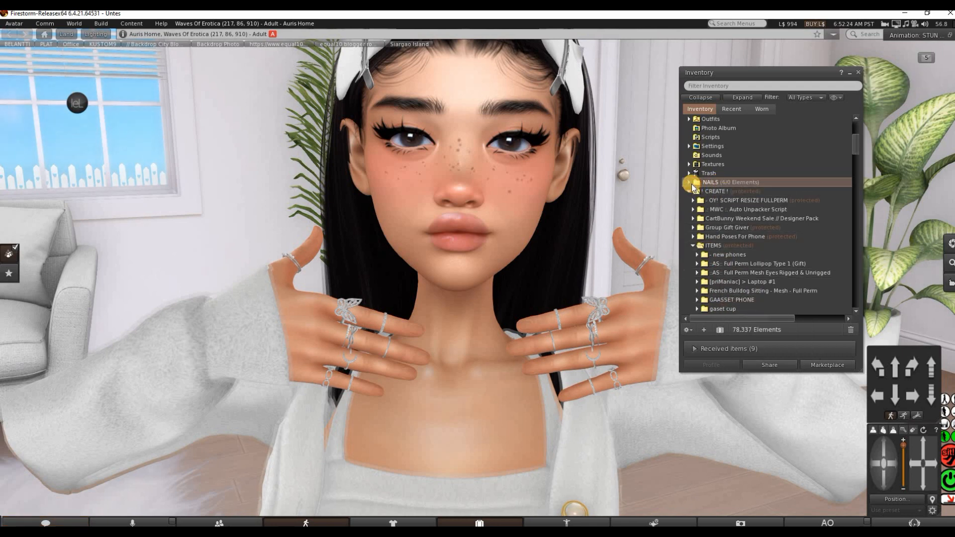
Attach the copied Nisha_XL_coffin_nails_Kupra_L and Kupra_R objects from the NAILS folder to the avatar
click(689, 183)
click(789, 191)
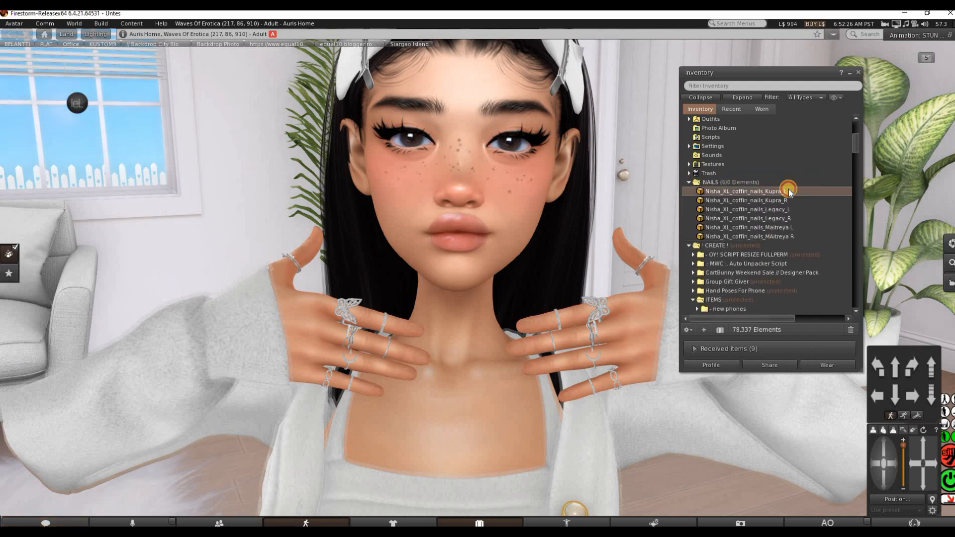
ctrl+click(785, 199)
right_click(785, 199)
click(810, 334)
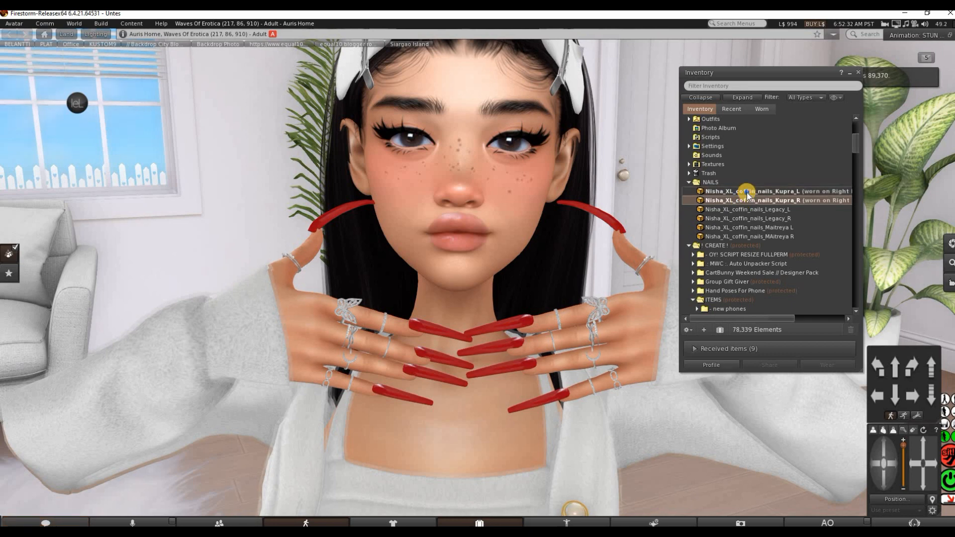
Edit the worn Nisha_XL_coffin_nails_Kupra_L object and apply the nude texture from the Textures folder as its diffuse texture
right_click(741, 203)
click(771, 320)
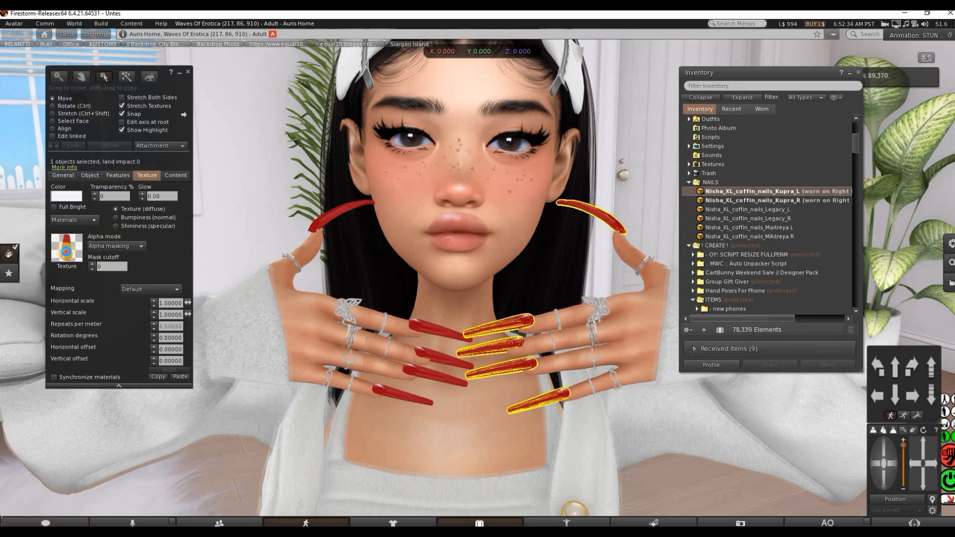
click(66, 247)
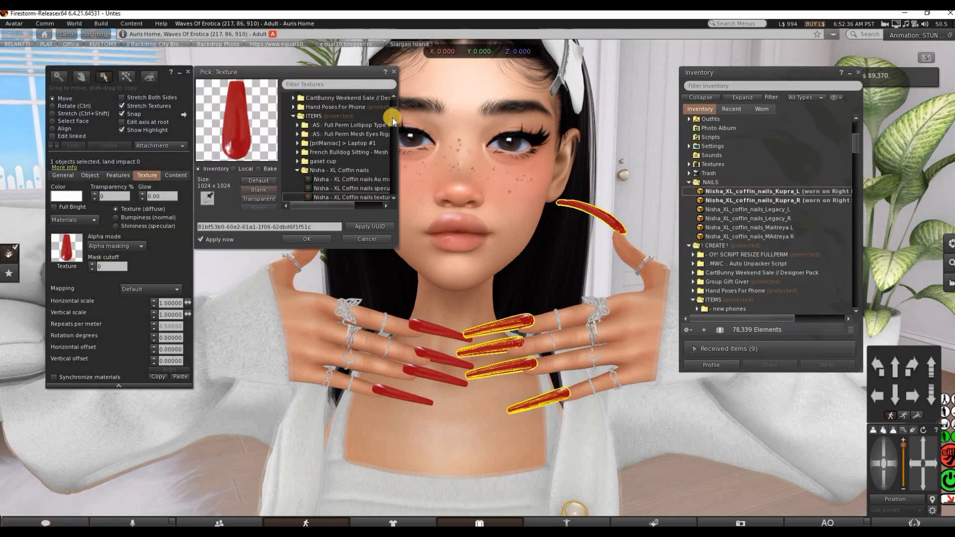
drag(393, 118, 393, 99)
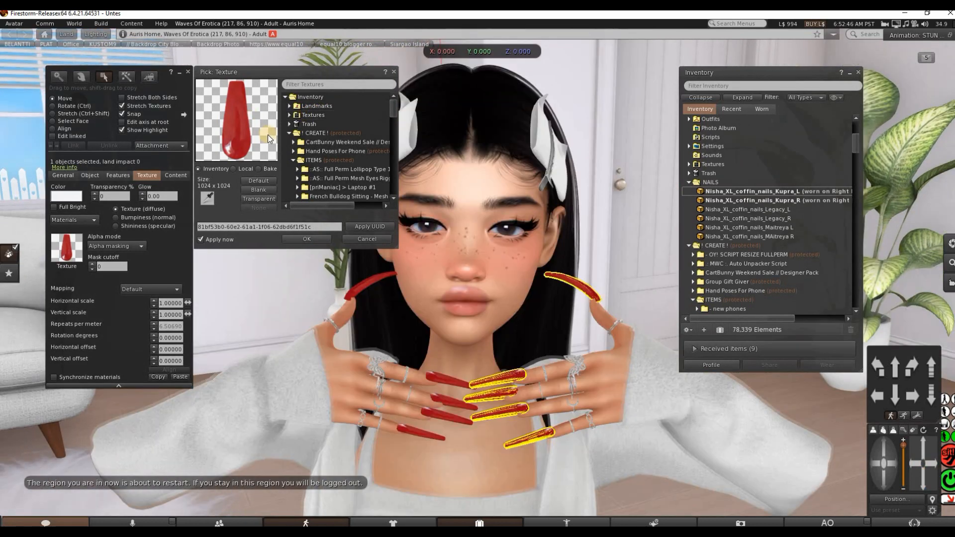
click(289, 114)
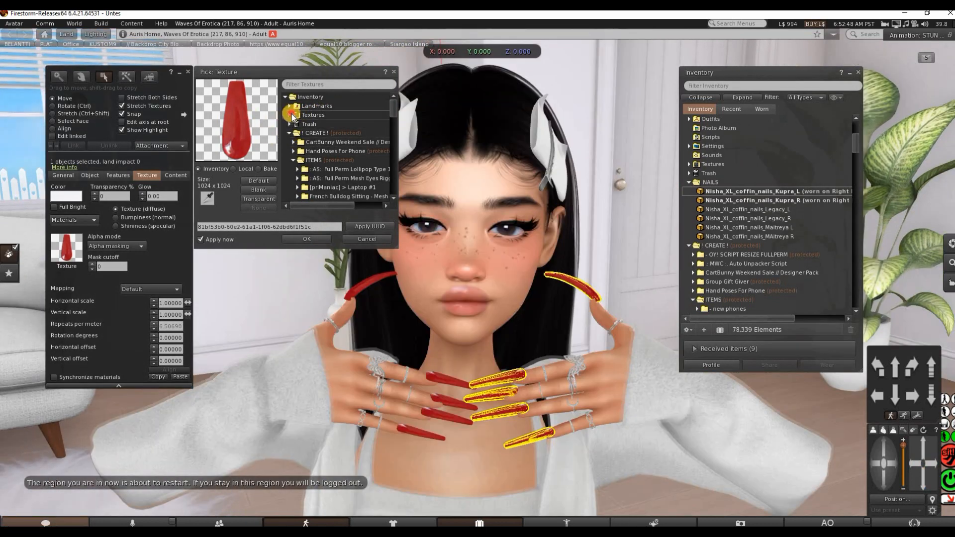
click(307, 125)
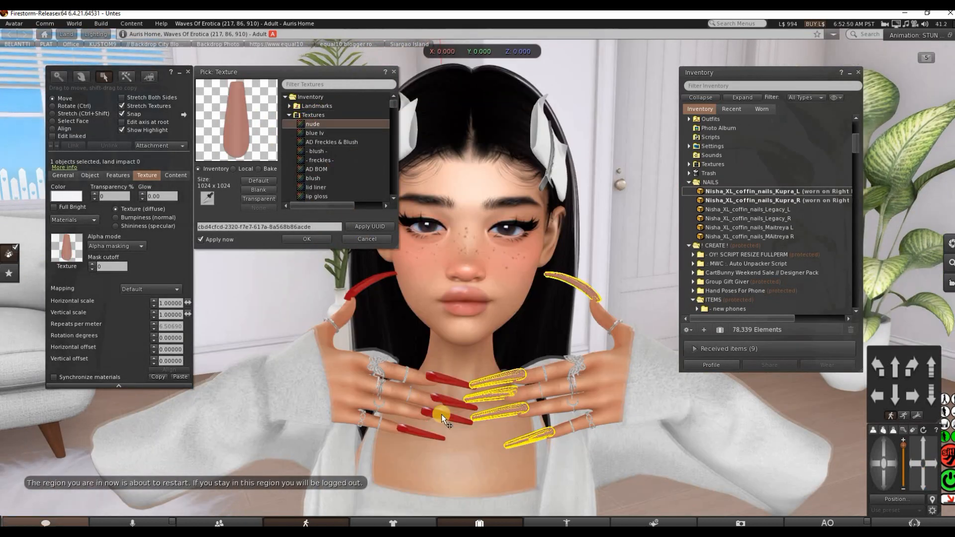
Apply the nude texture to the red Kupra nails on the avatar's other hand
click(437, 377)
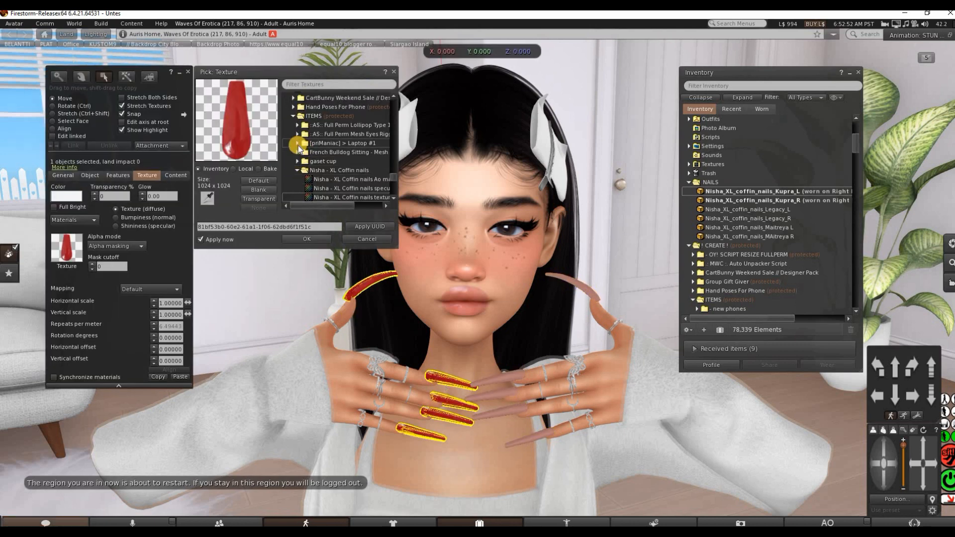
drag(395, 145, 403, 96)
click(359, 127)
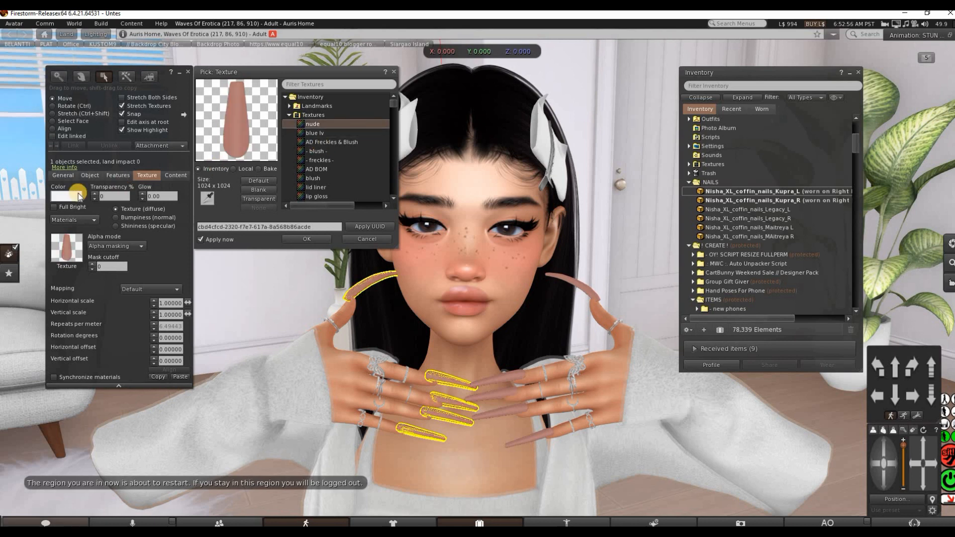
Select the ring finger nail face on each hand, apply the blue lv texture to both, and finish editing
click(59, 121)
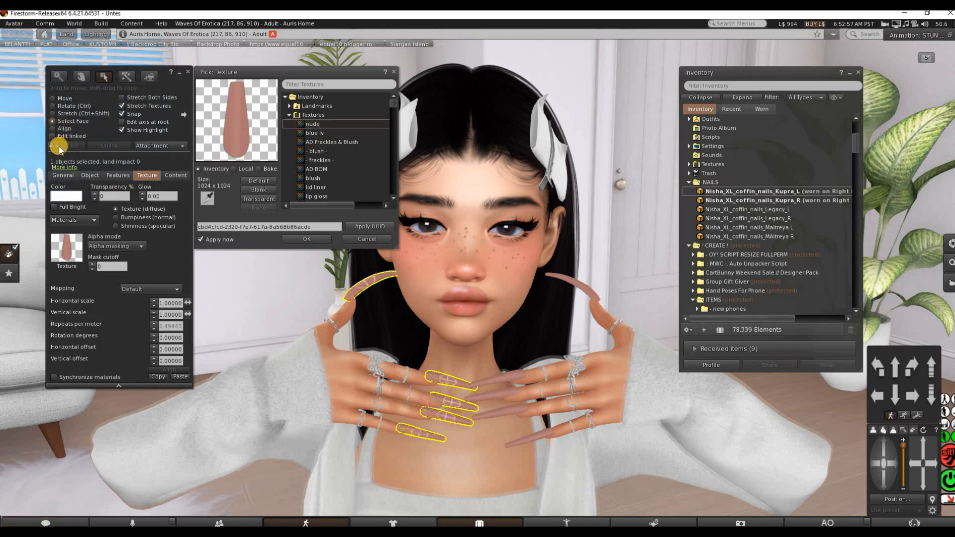
click(58, 146)
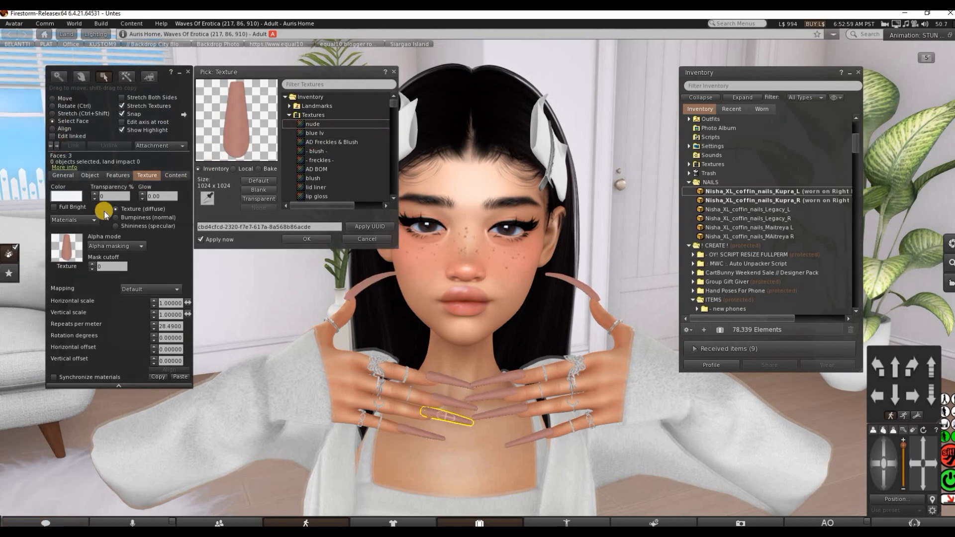
click(315, 133)
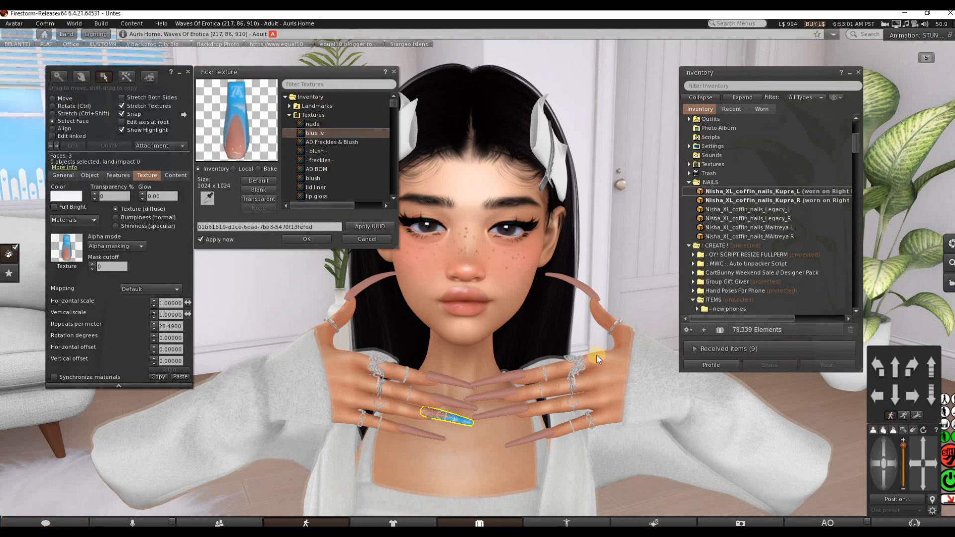
click(508, 411)
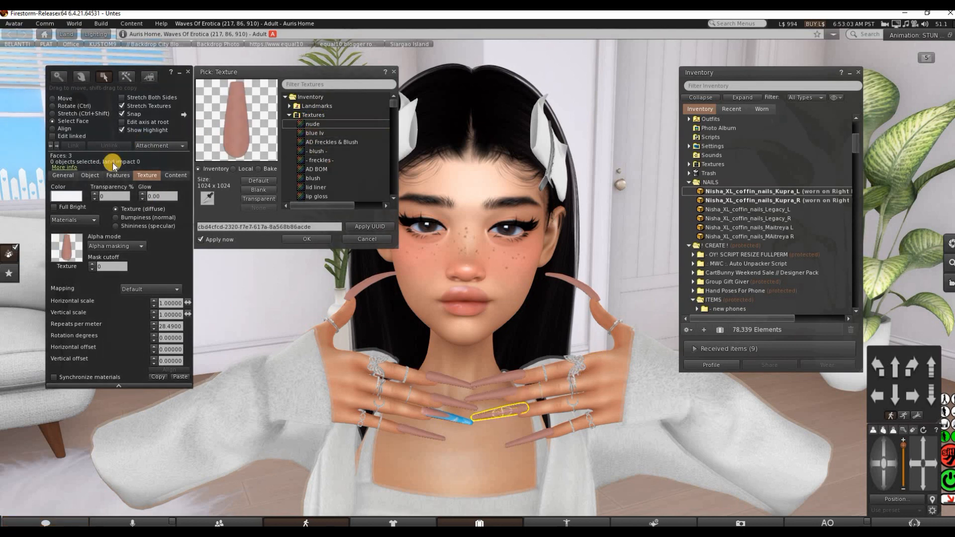
click(315, 133)
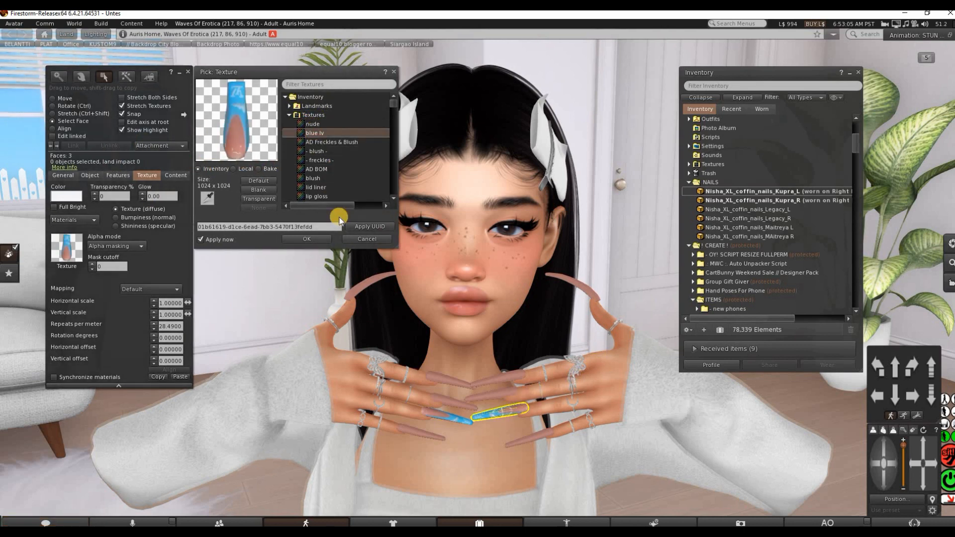
click(306, 238)
click(188, 71)
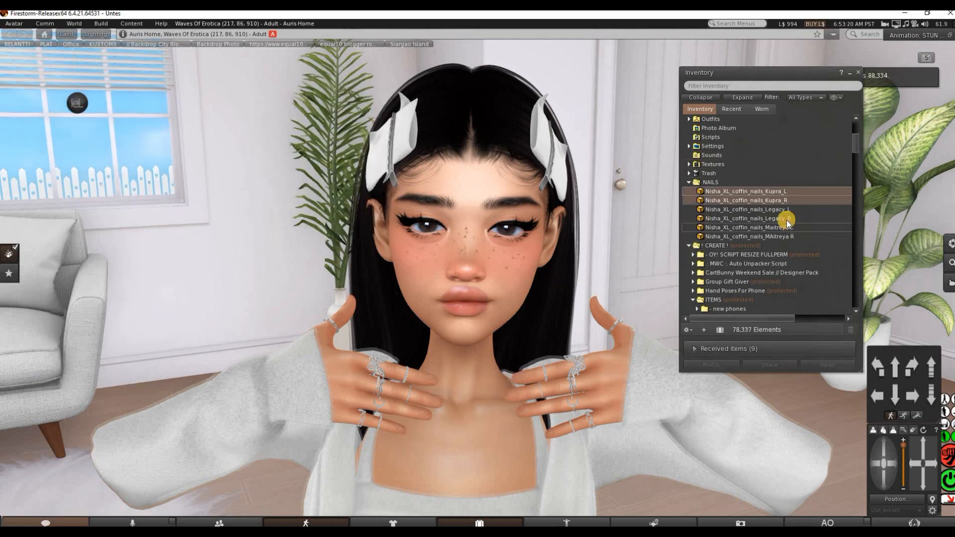
Attach the Nisha_XL_coffin_nails_Maitreya L and MAitreya R copies from the NAILS folder to the avatar
click(787, 227)
shift+click(780, 236)
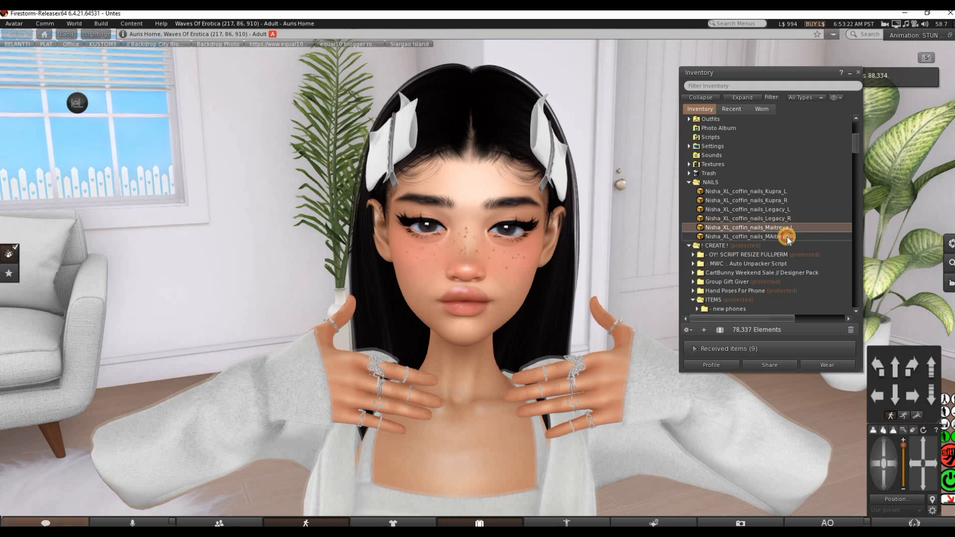
right_click(790, 238)
click(811, 373)
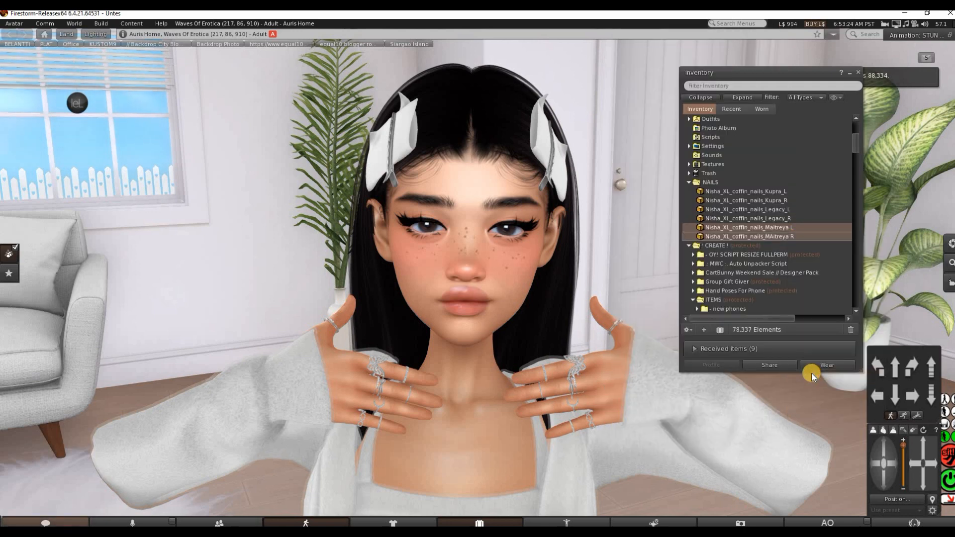
Open the worn Nisha_XL_coffin_nails_Maitreya L object for editing
right_click(763, 231)
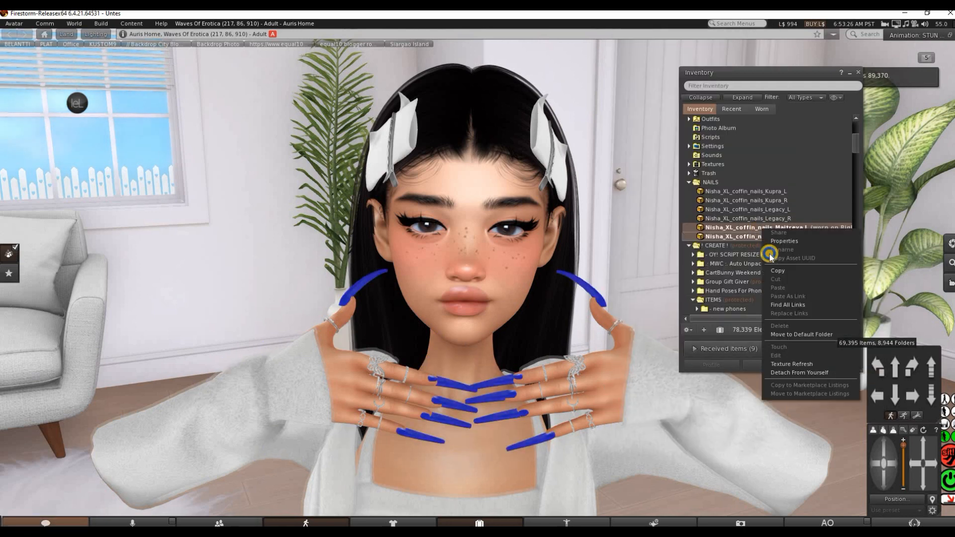
click(735, 244)
right_click(739, 229)
click(757, 351)
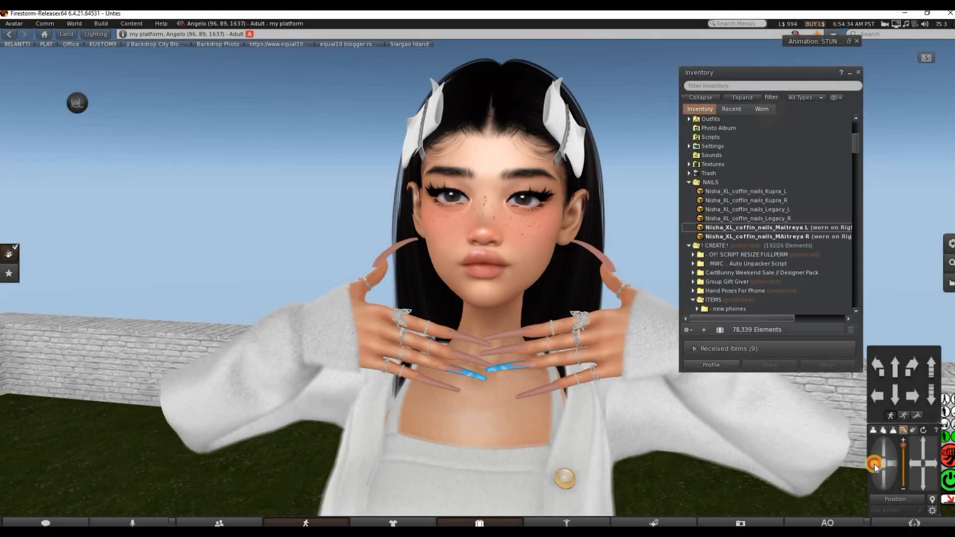
Turn off the next owner's Transfer permission in the properties of Nisha_XL_coffin_nails_MAitreya R
click(874, 464)
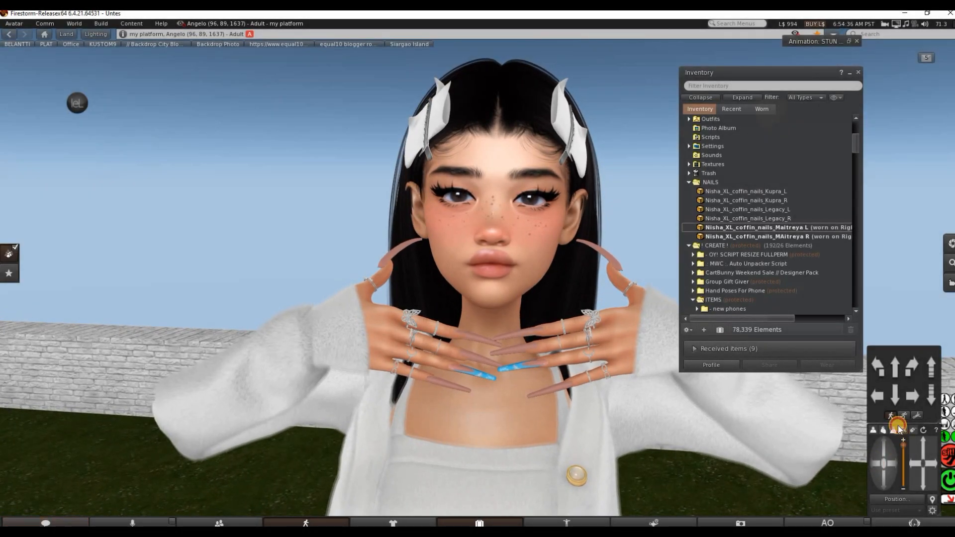
right_click(750, 237)
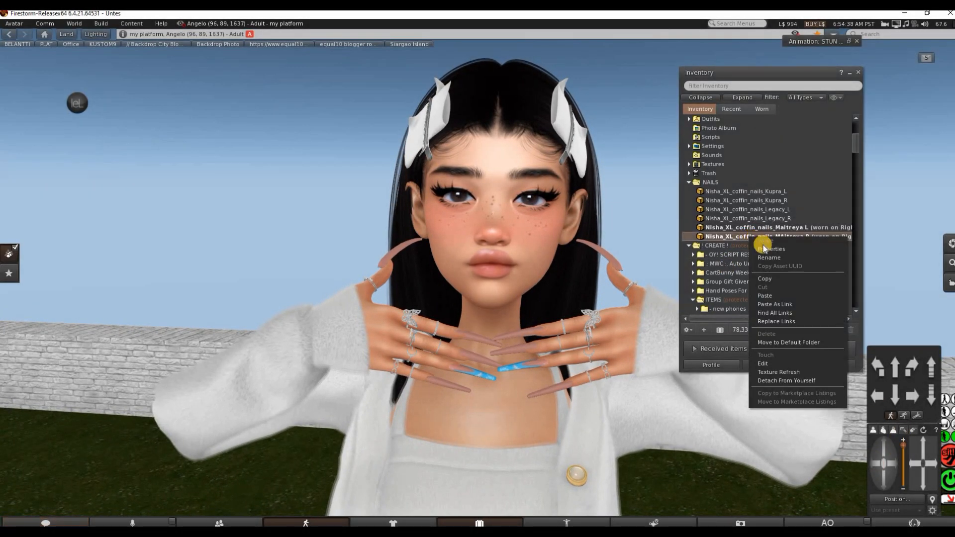
click(769, 249)
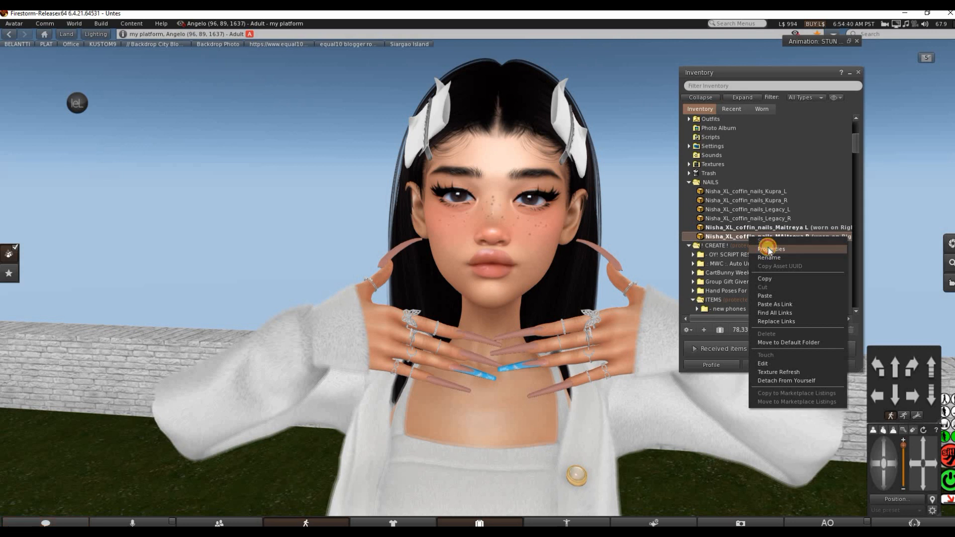
click(481, 314)
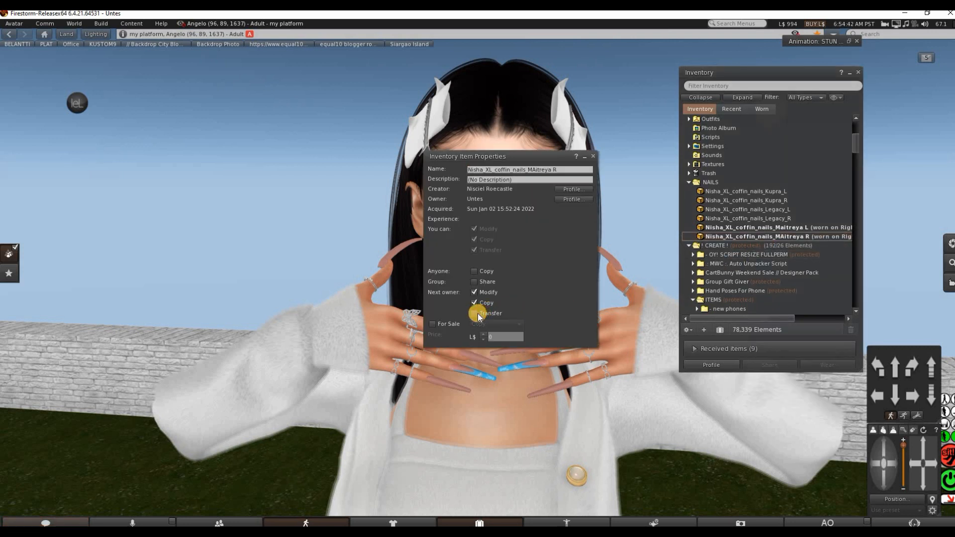
click(594, 157)
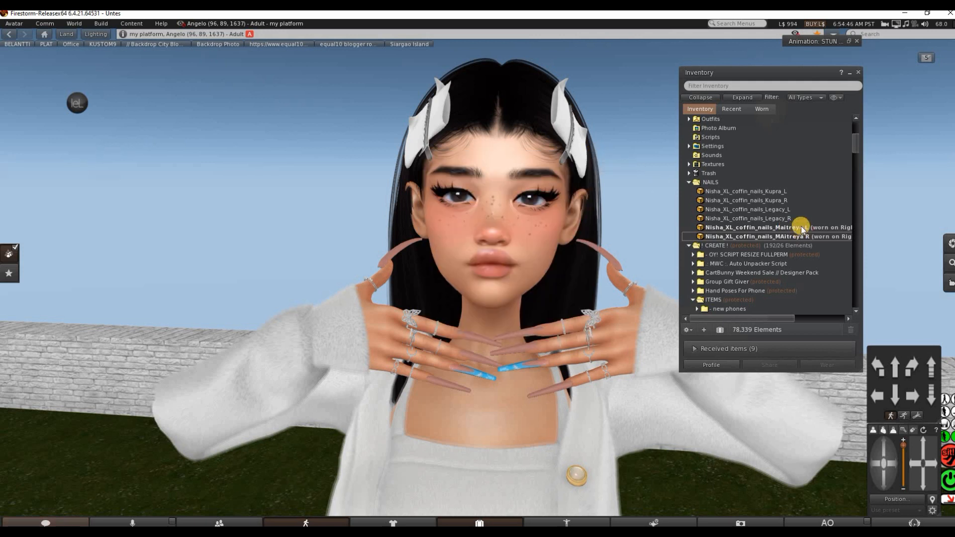
Turn off the next owner's Transfer permission in the properties of Nisha_XL_coffin_nails_Maitreya L
right_click(800, 227)
click(824, 239)
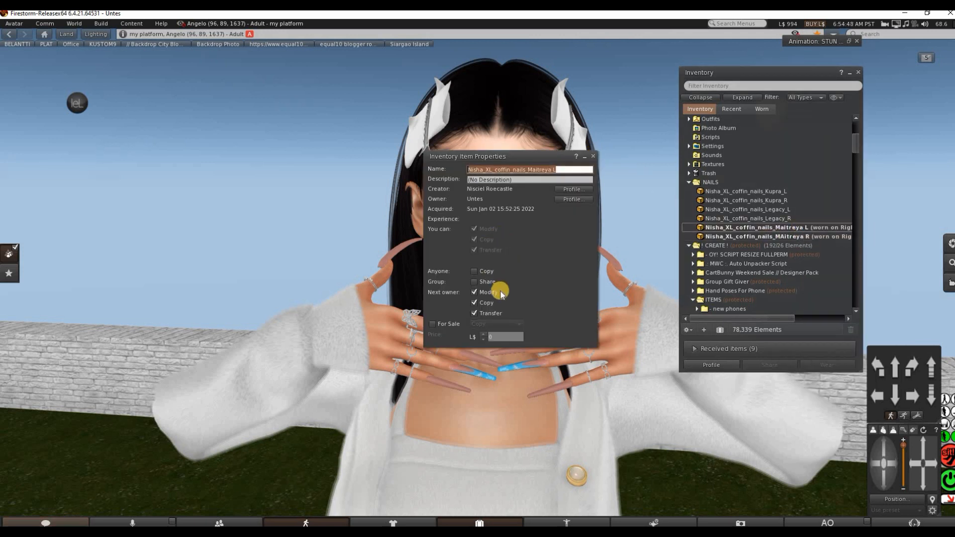
click(481, 315)
click(593, 156)
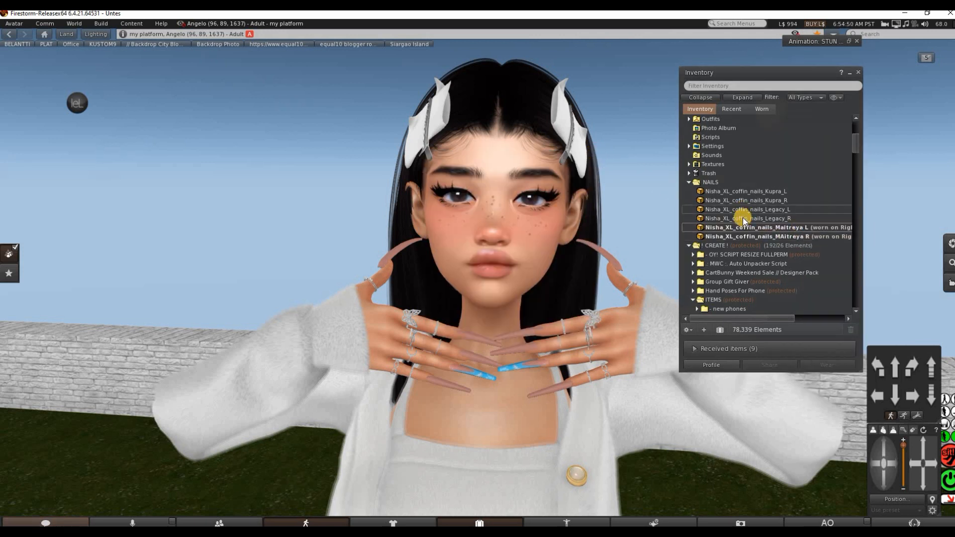
Turn off the next owner's Transfer permission in the properties of Nisha_XL_coffin_nails_Legacy_R
right_click(744, 218)
click(765, 229)
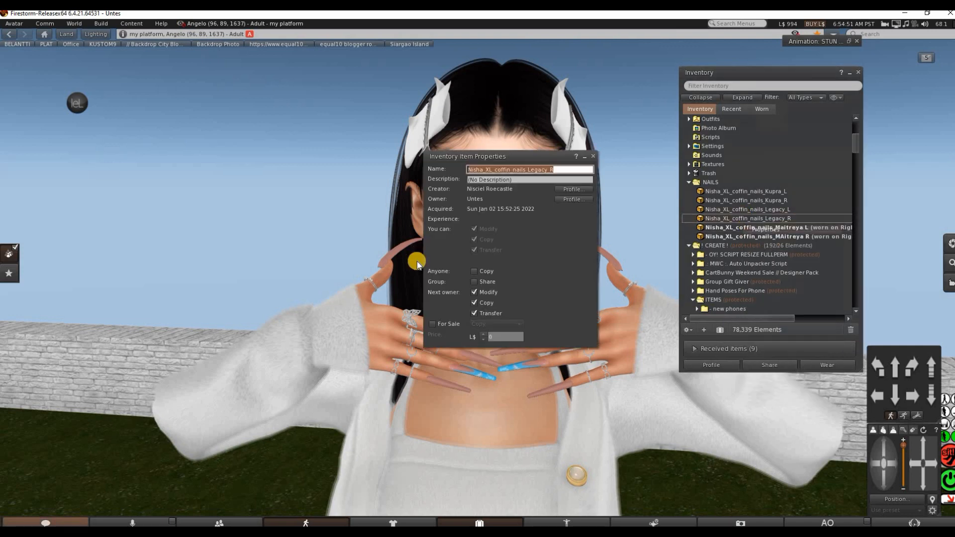
click(481, 313)
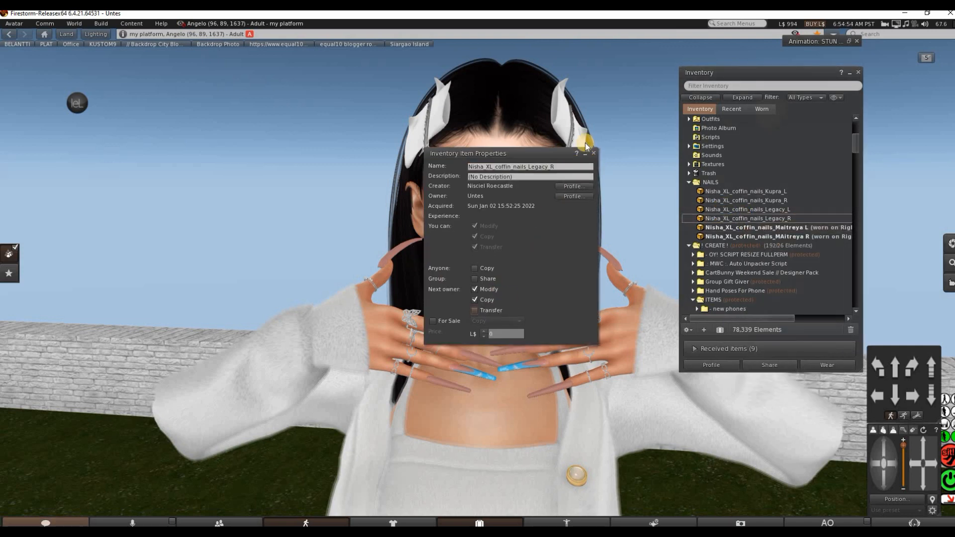
Close the properties of Nisha_XL_coffin_nails_Legacy_R and bring up the item actions for Nisha_XL_coffin_nails_Legacy_L
click(592, 154)
right_click(749, 209)
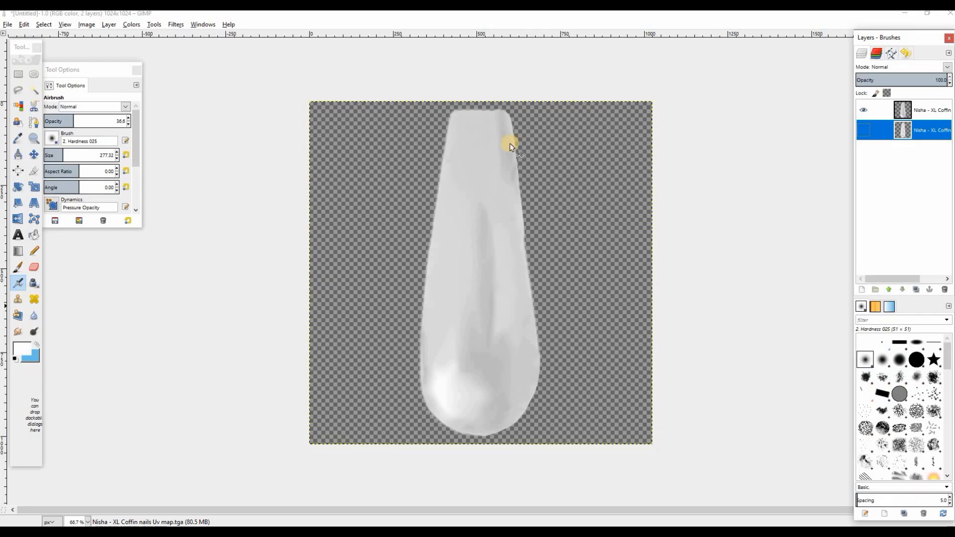
In GIMP, select the nail shape from the top AO map layer's alpha and add a new transparent layer above it
click(908, 115)
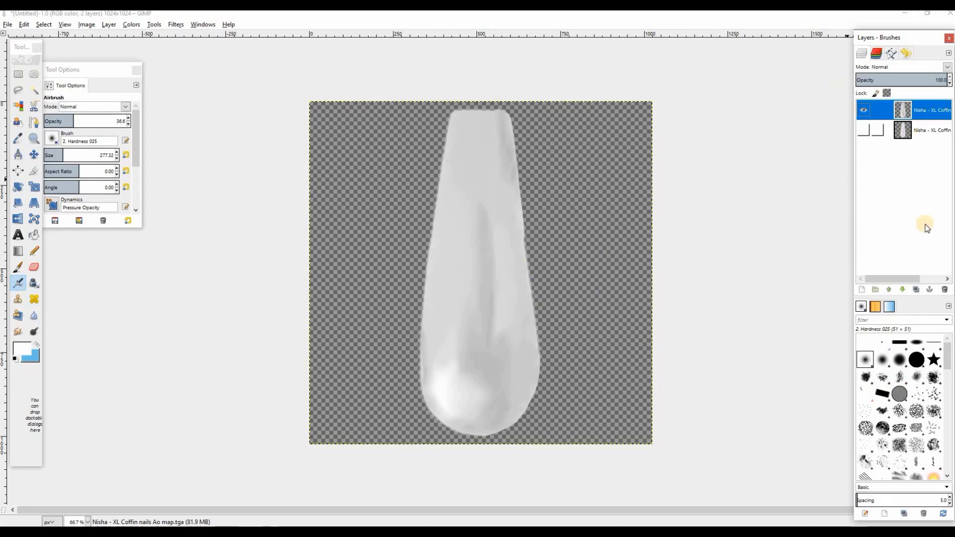
click(861, 111)
click(862, 111)
click(862, 129)
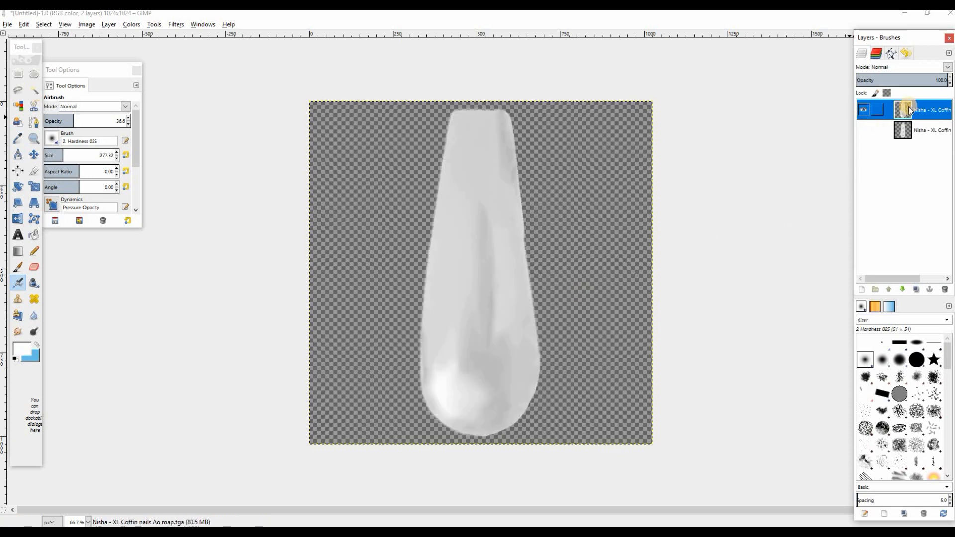
right_click(909, 106)
click(837, 350)
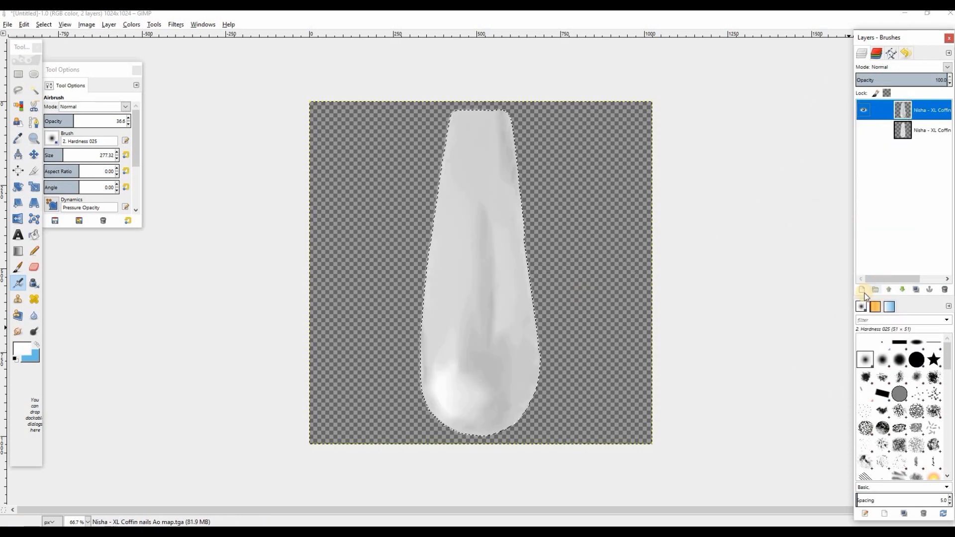
click(862, 289)
click(488, 340)
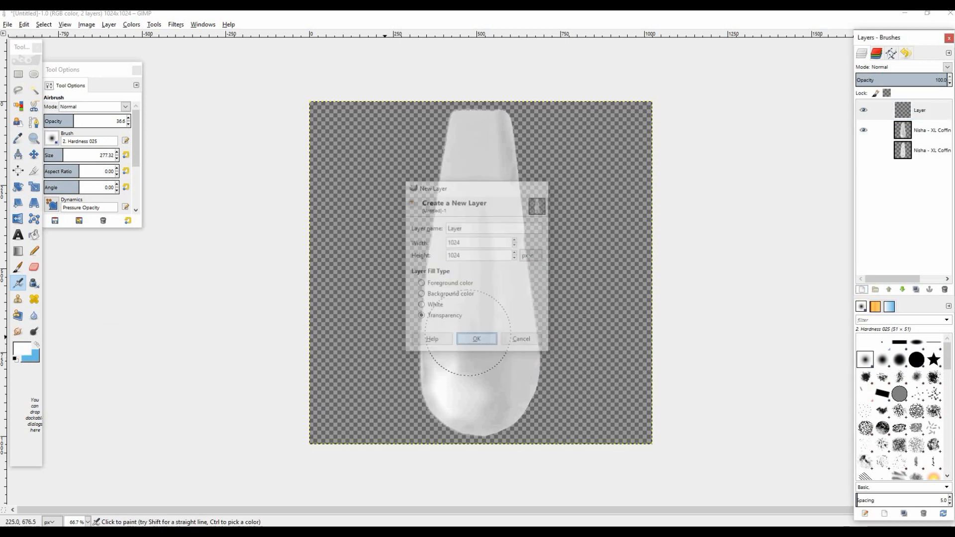
Set the foreground to the recent brownish-pink colour and bucket-fill the nail selection on the new layer
click(24, 351)
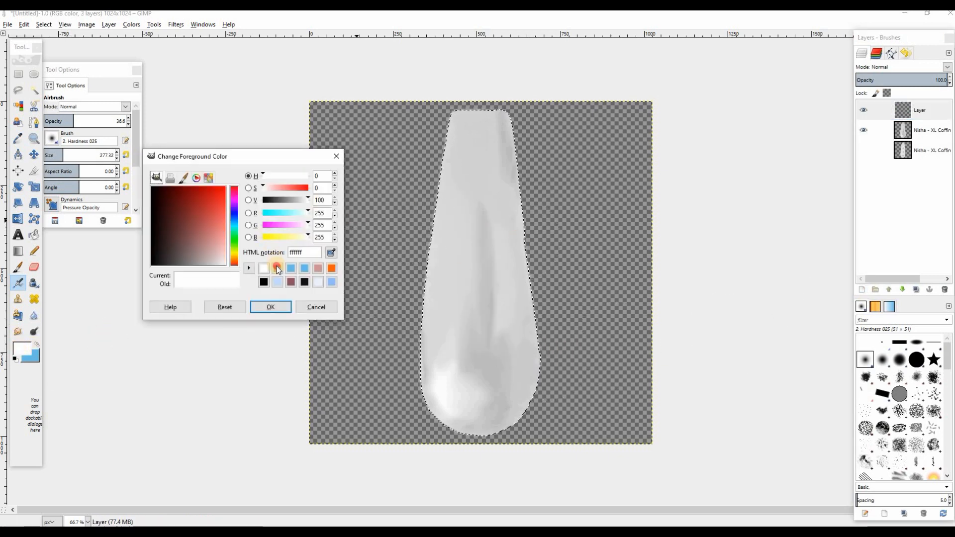
click(275, 269)
click(270, 305)
click(33, 234)
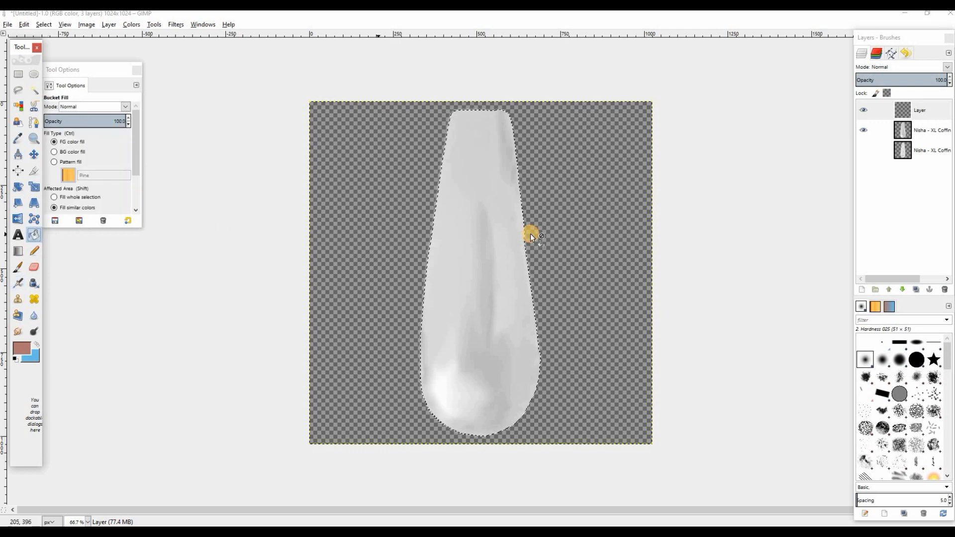
click(461, 209)
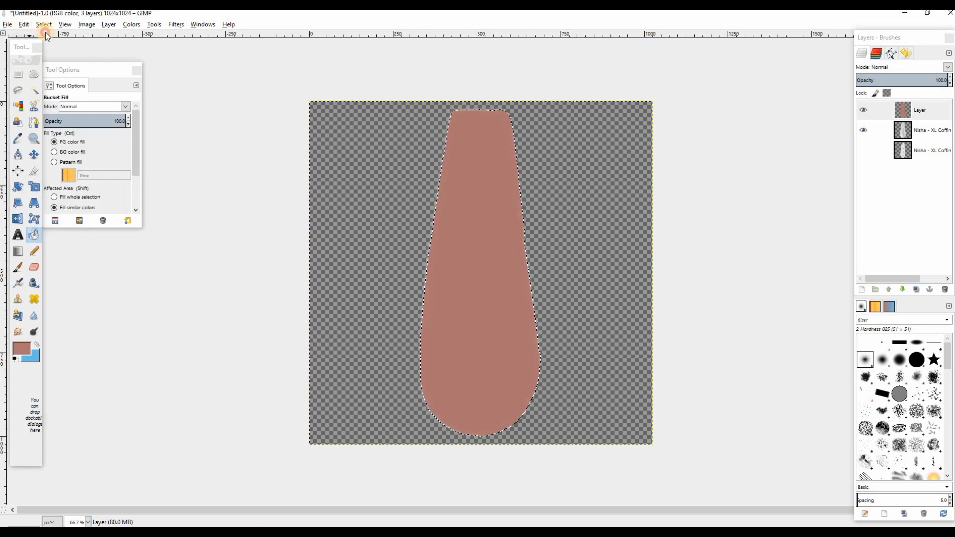
Clear the selection and, after trying the Color and Overlay modes, set the colour layer's blend mode to Multiply
click(44, 26)
click(60, 48)
click(946, 67)
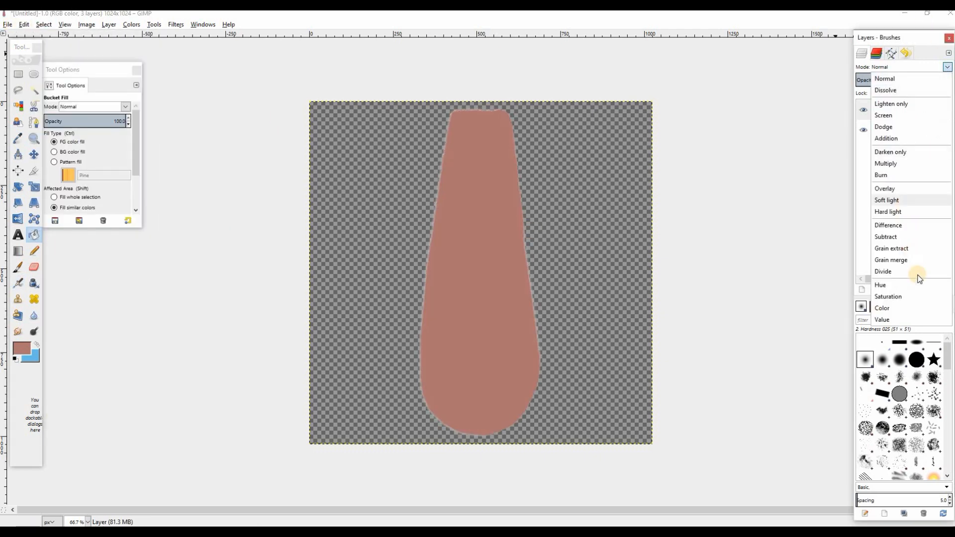
click(879, 305)
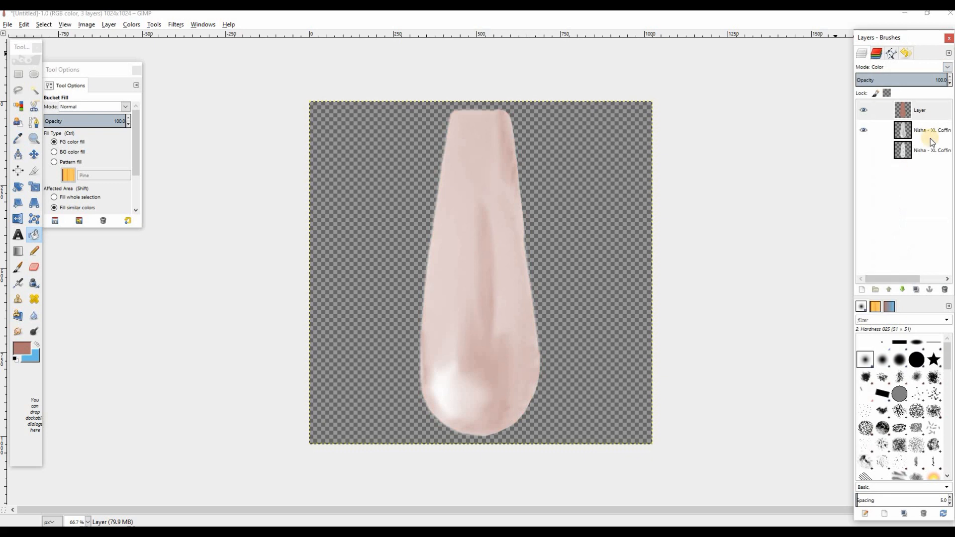
click(944, 68)
click(888, 190)
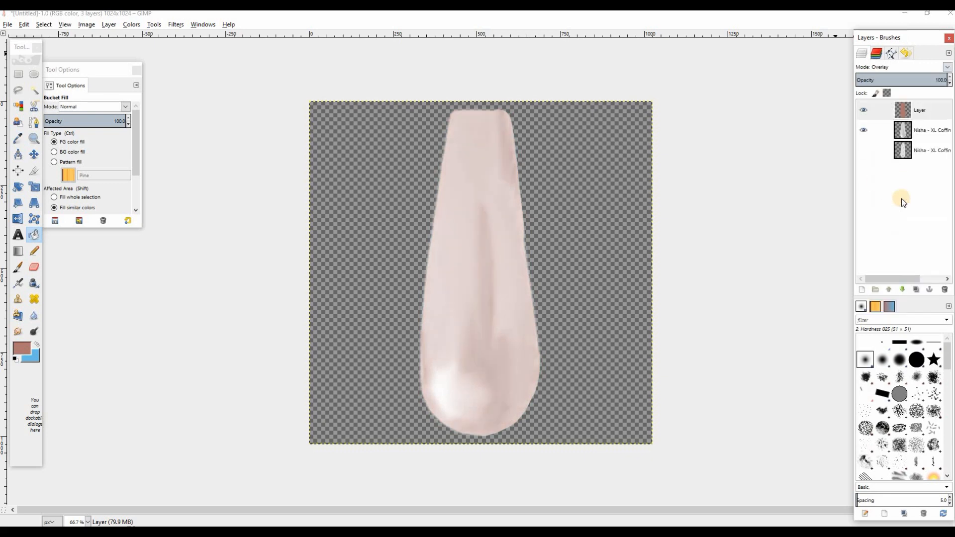
click(946, 68)
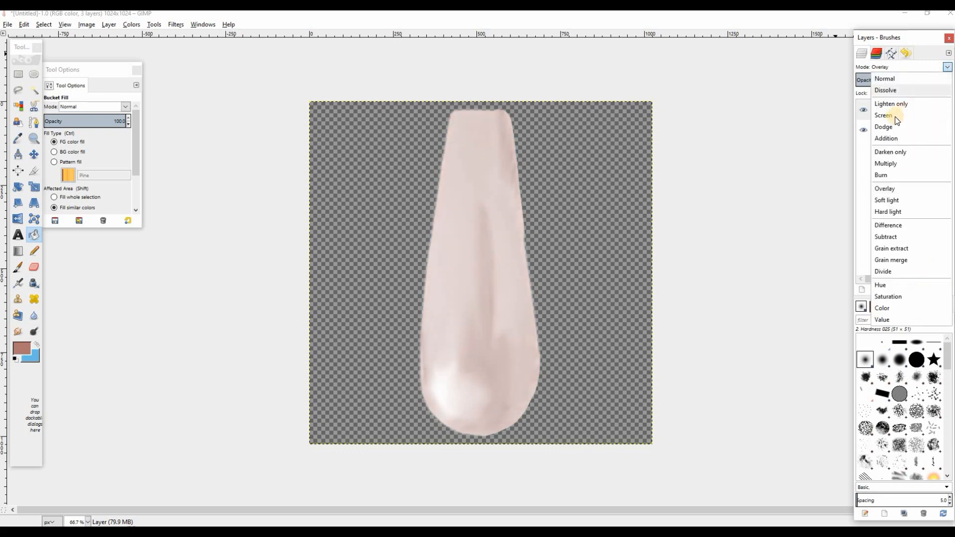
click(891, 164)
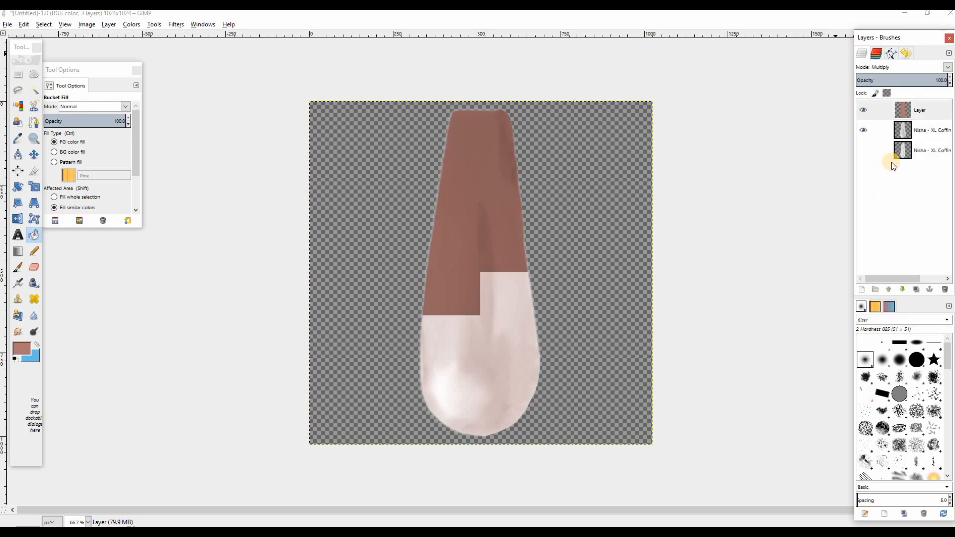
Export the brownish-pink nail texture to its image file
click(864, 131)
key(ctrl+e)
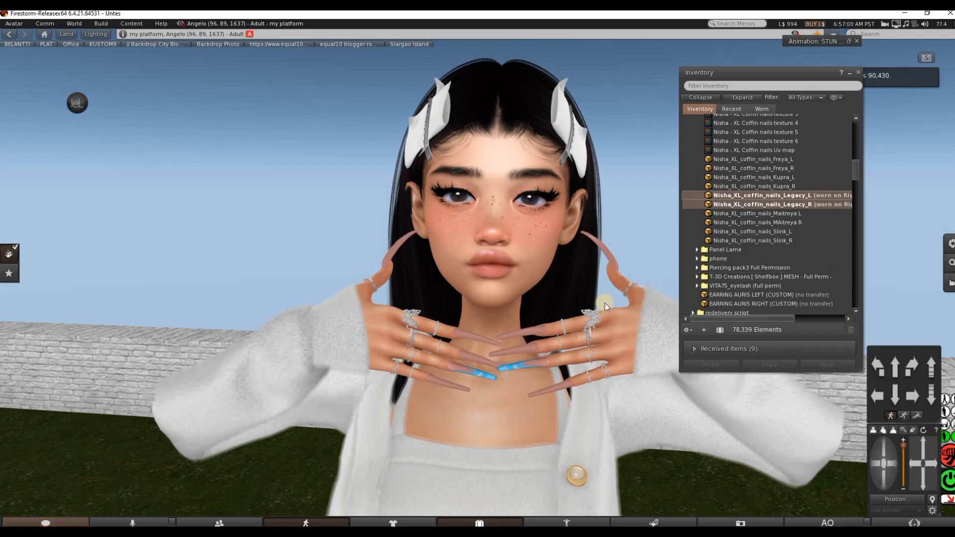
In Second Life, apply the local texture exit to the worn Nisha_XL_coffin_nails_Legacy_R and turn off the selection highlight
right_click(816, 205)
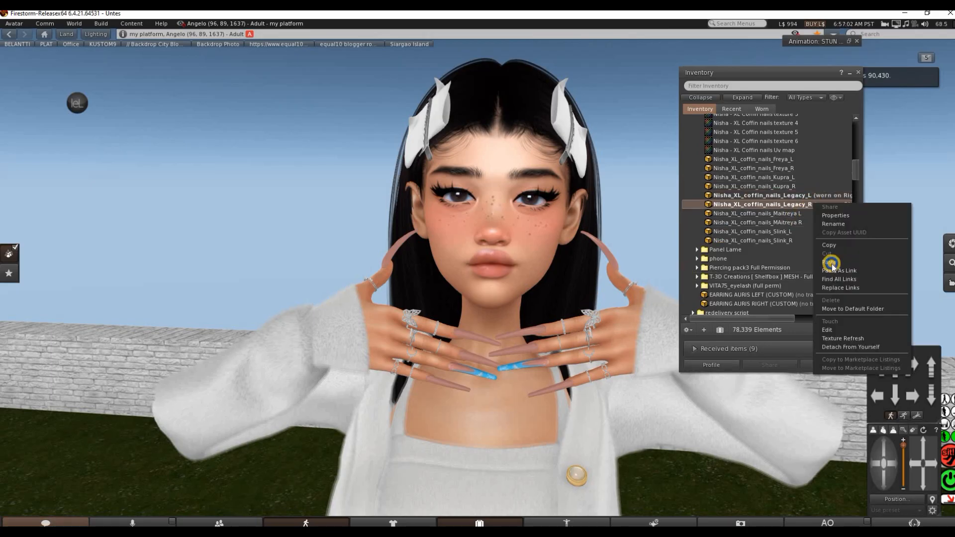
click(835, 331)
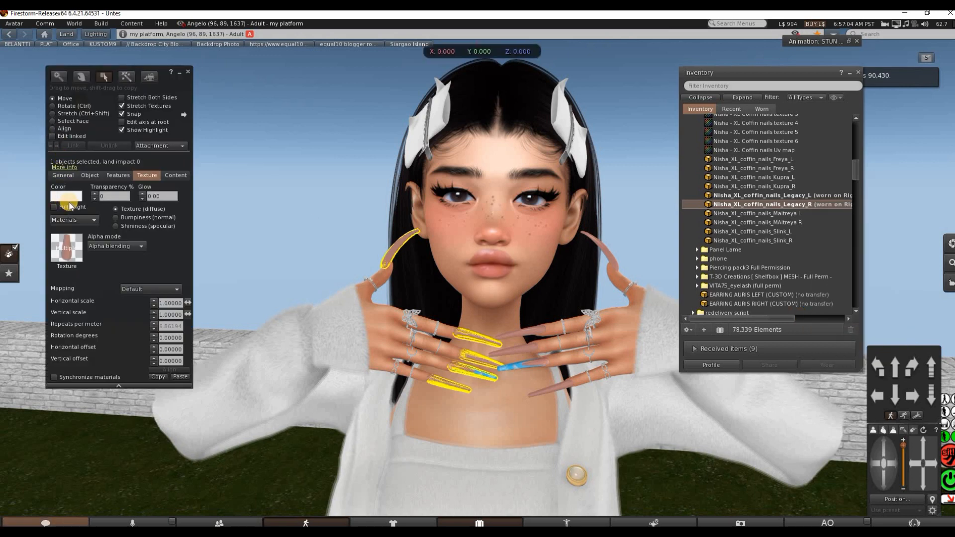
click(67, 245)
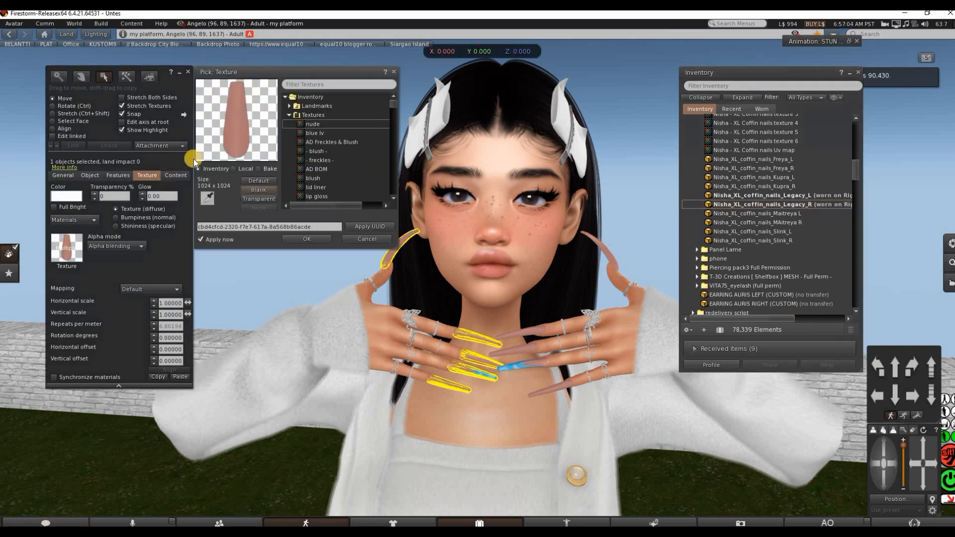
click(233, 169)
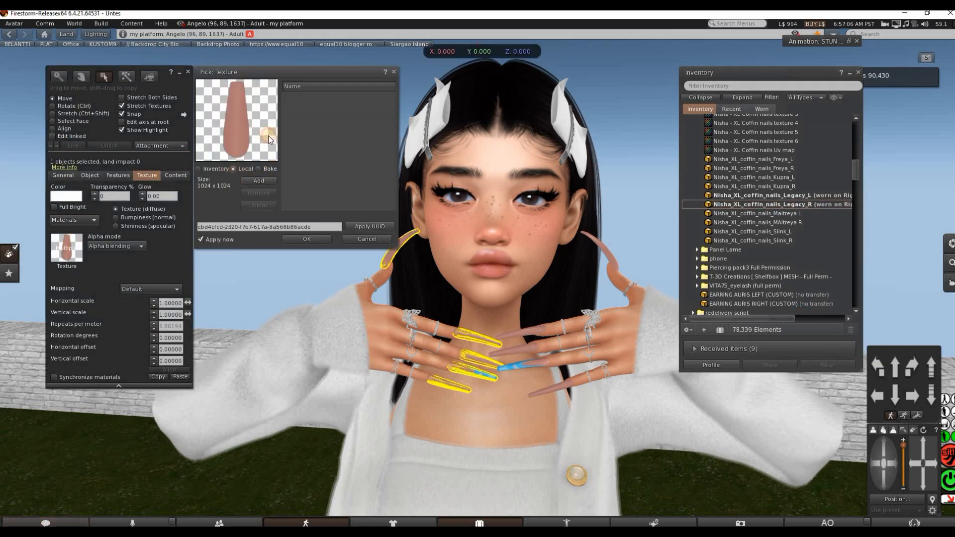
click(262, 177)
click(164, 169)
click(395, 273)
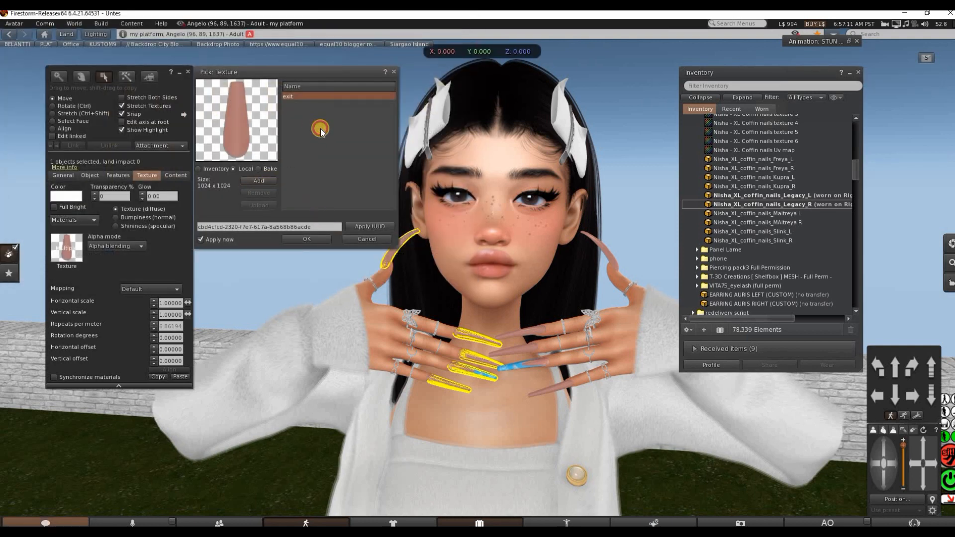
click(307, 239)
click(122, 130)
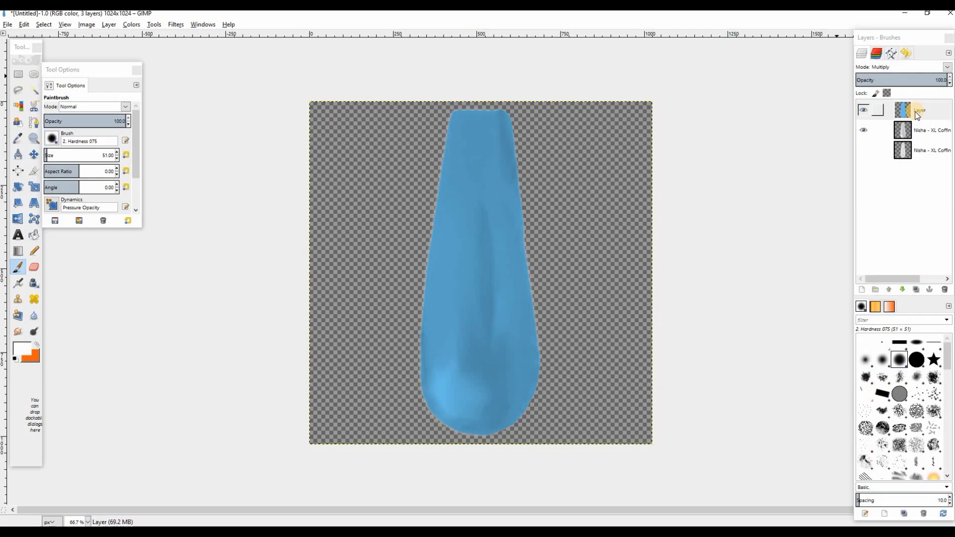
In GIMP, merge the blue layer down onto the AO map, lower its opacity to about two thirds and export the texture
right_click(914, 113)
click(853, 184)
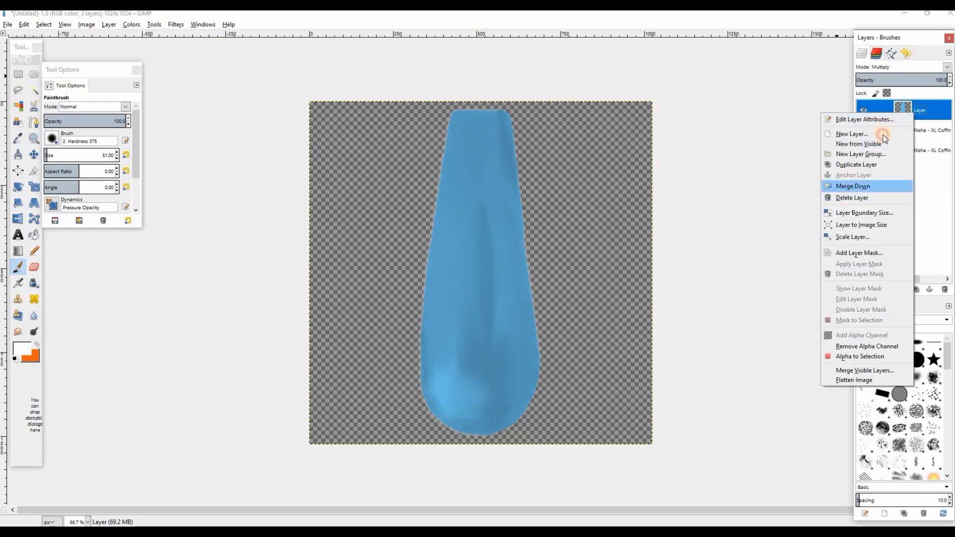
click(916, 77)
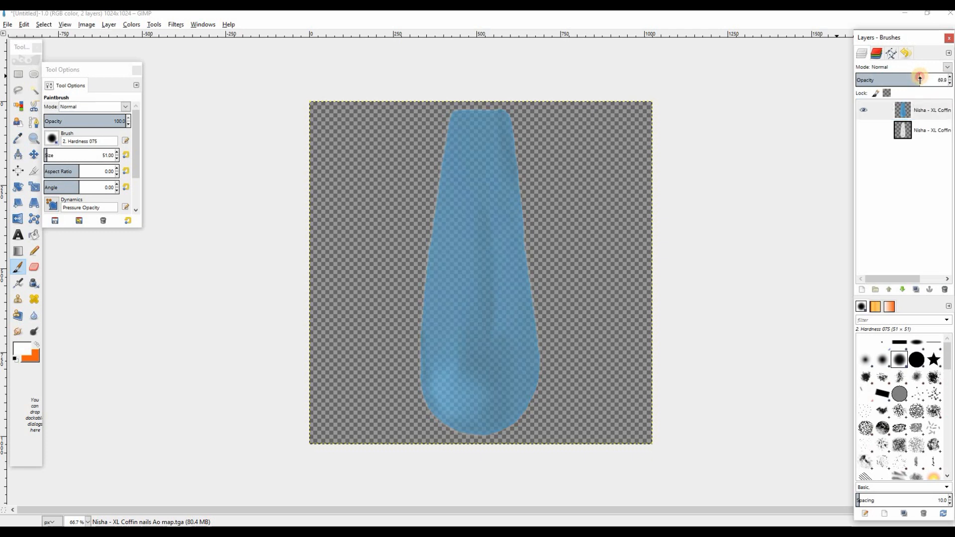
key(ctrl+e)
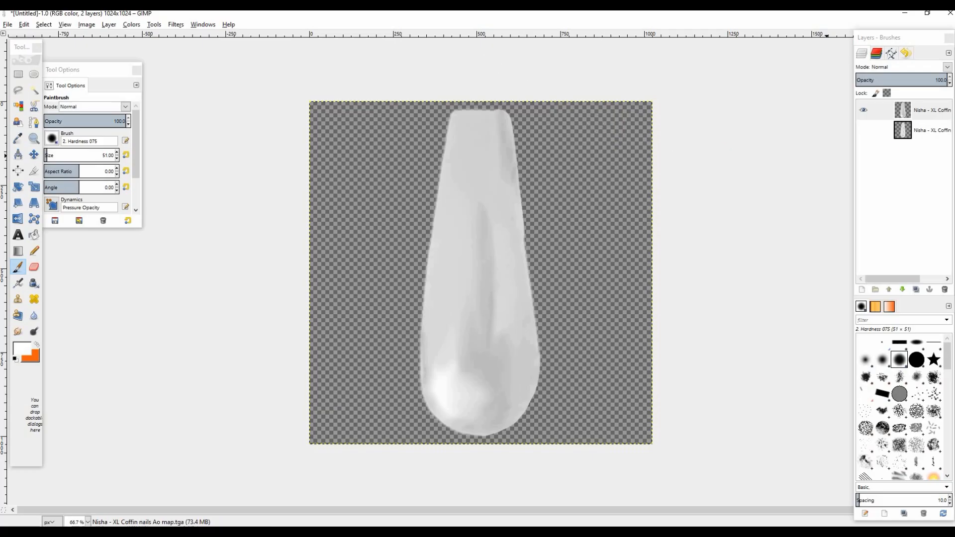
Lower the grey AO map layer's opacity to about 80 and export it to exit.png for viewing on the nails
click(929, 78)
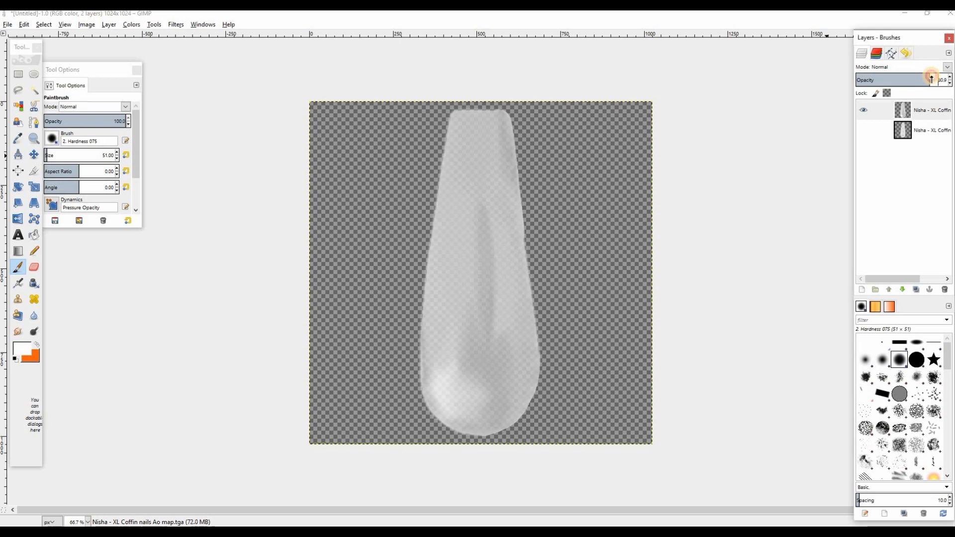
key(ctrl+e)
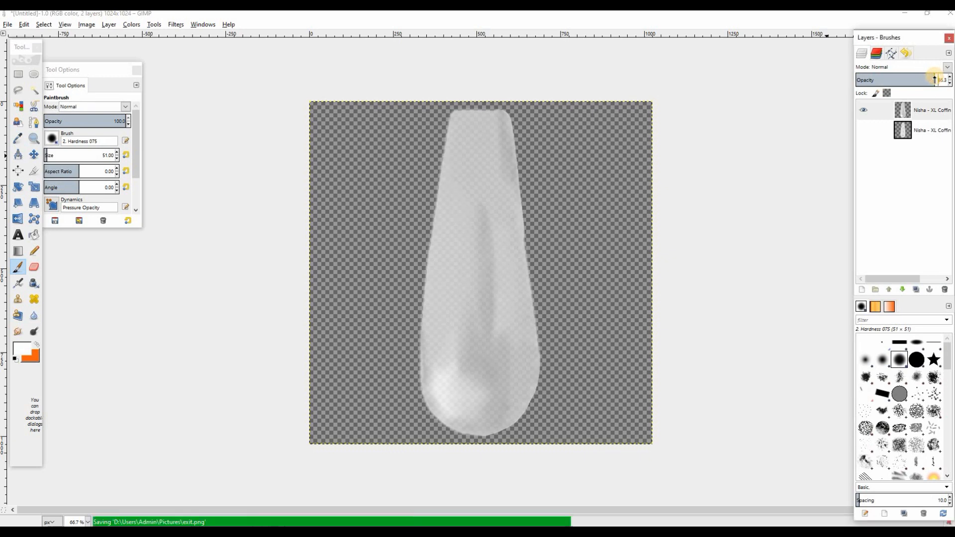
key(alt+Tab)
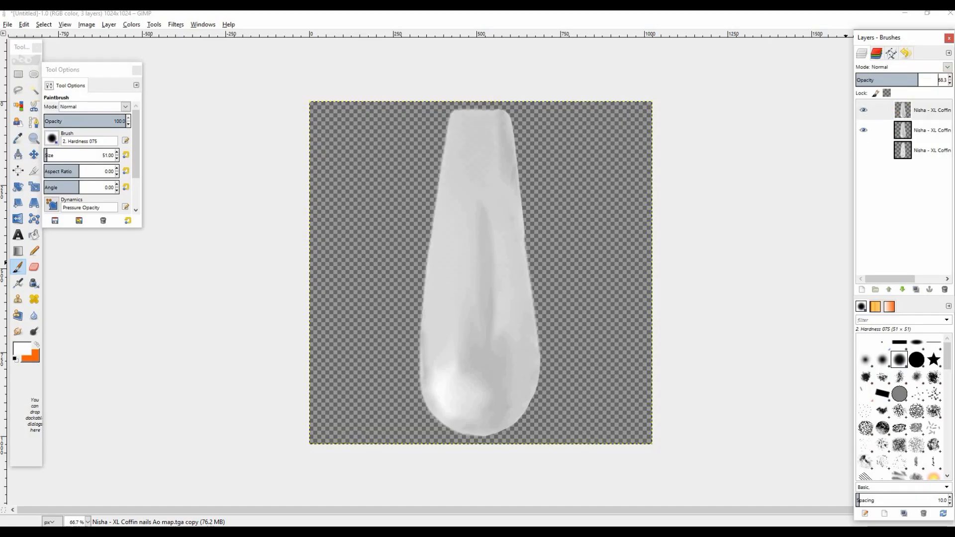
Erase the upper part of the duplicated AO map layer with an eraser of size 256.06 and export the texture
click(864, 112)
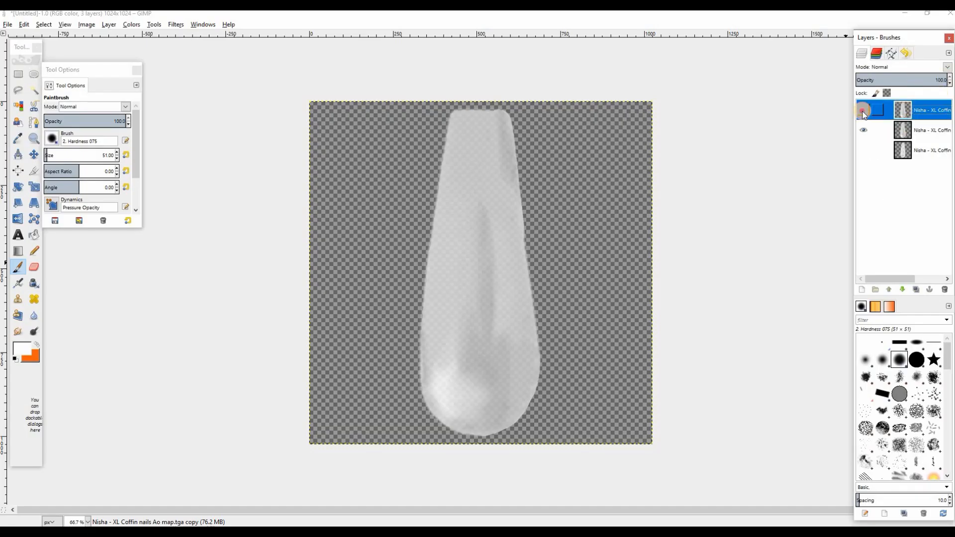
click(34, 268)
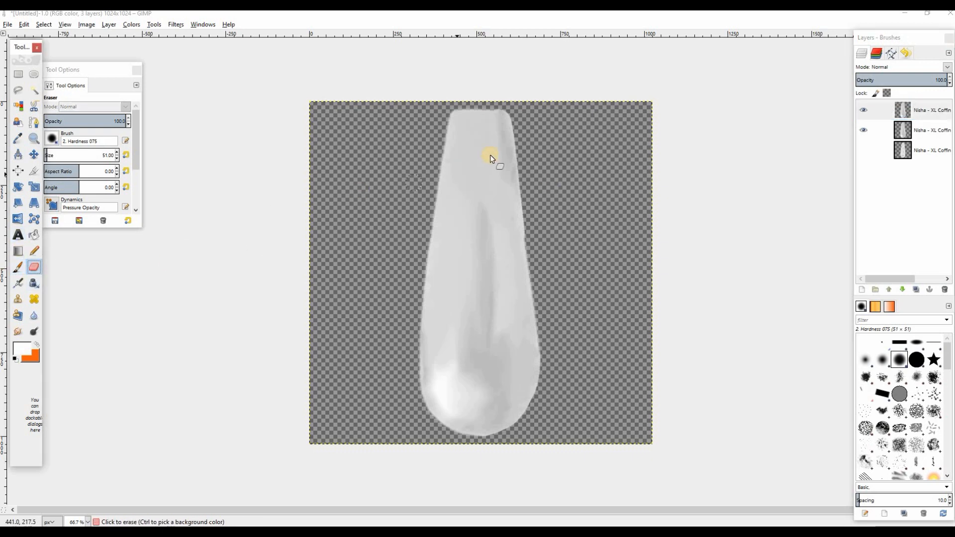
click(75, 155)
click(62, 154)
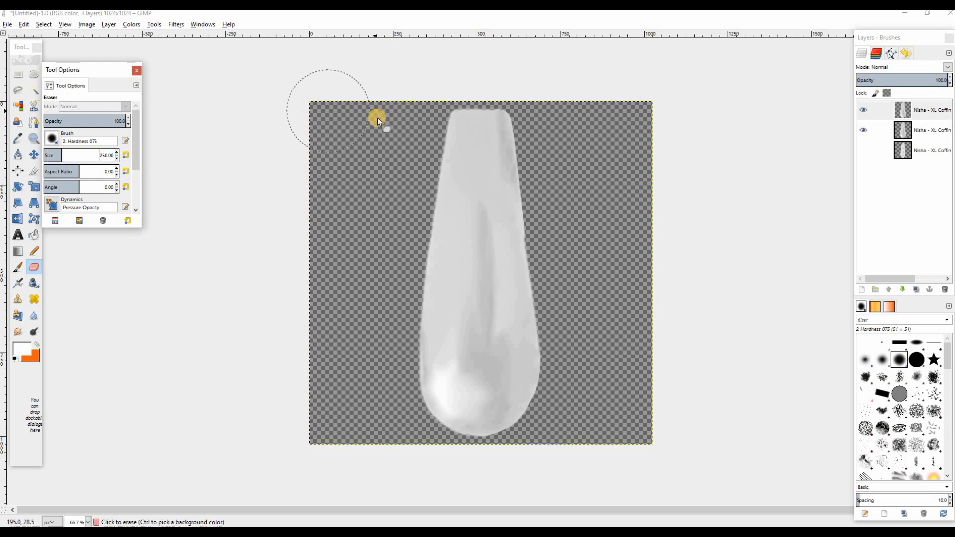
mouse_move(377, 117)
mouse_down()
mouse_move(457, 175)
mouse_move(664, 231)
mouse_move(620, 270)
mouse_move(676, 270)
mouse_up()
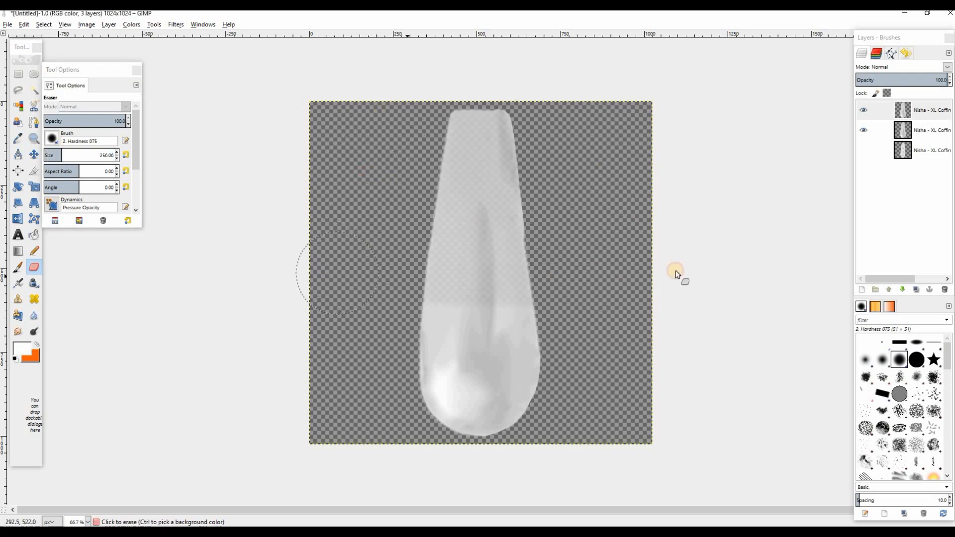
key(ctrl+e)
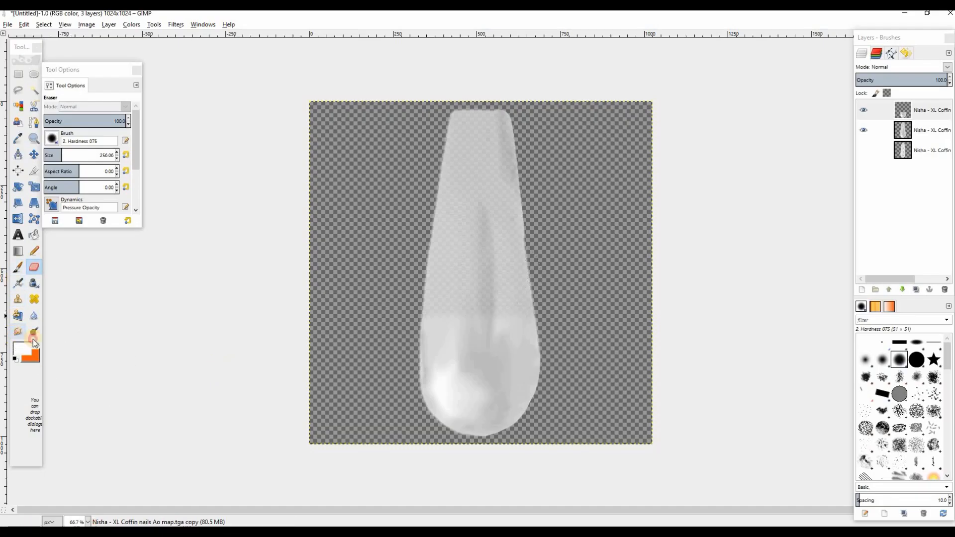
Smudge the erased edge of the duplicated nail layer into a soft fade and switch to Second Life to check the nails
key(s)
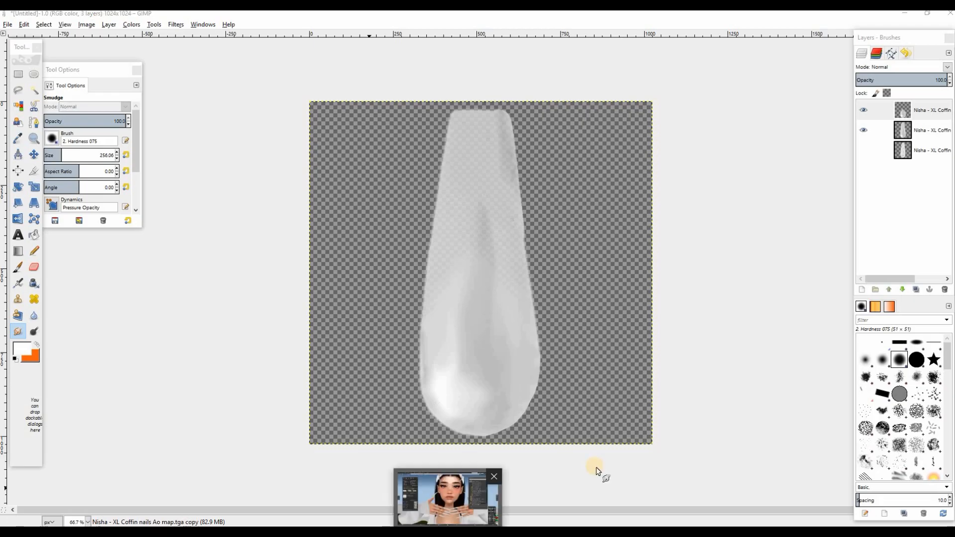
click(447, 531)
mouse_move(367, 531)
mouse_move(528, 531)
click(537, 504)
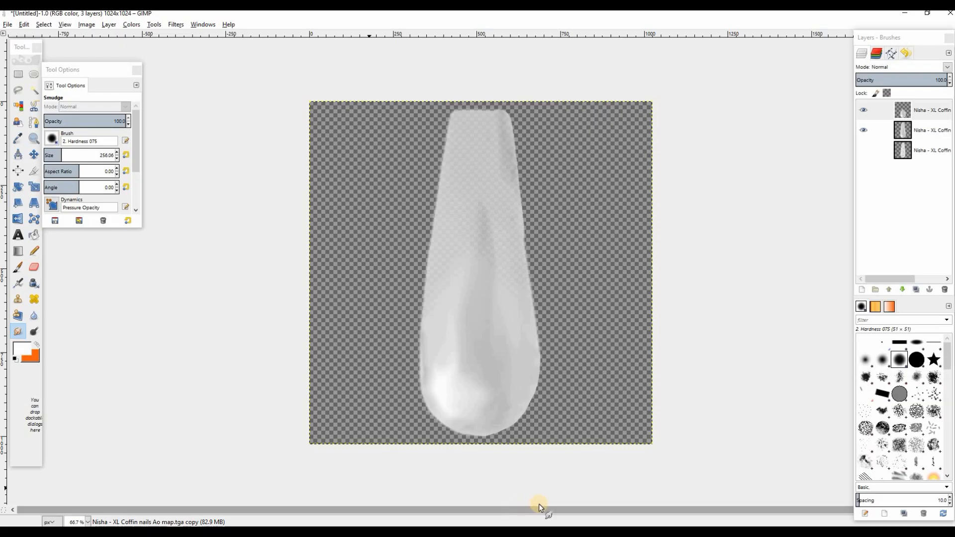
mouse_move(393, 531)
click(393, 497)
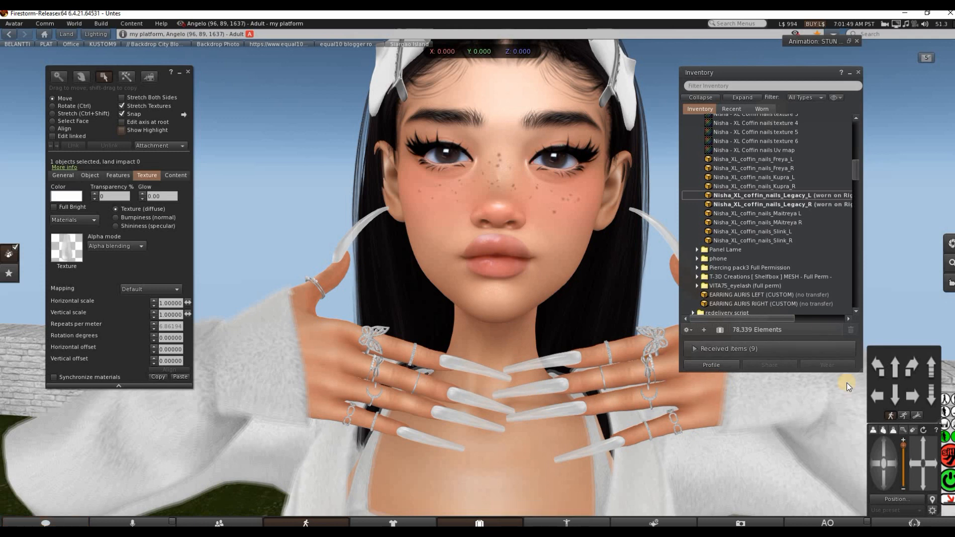
Switch back to the nail texture in GIMP
mouse_move(528, 531)
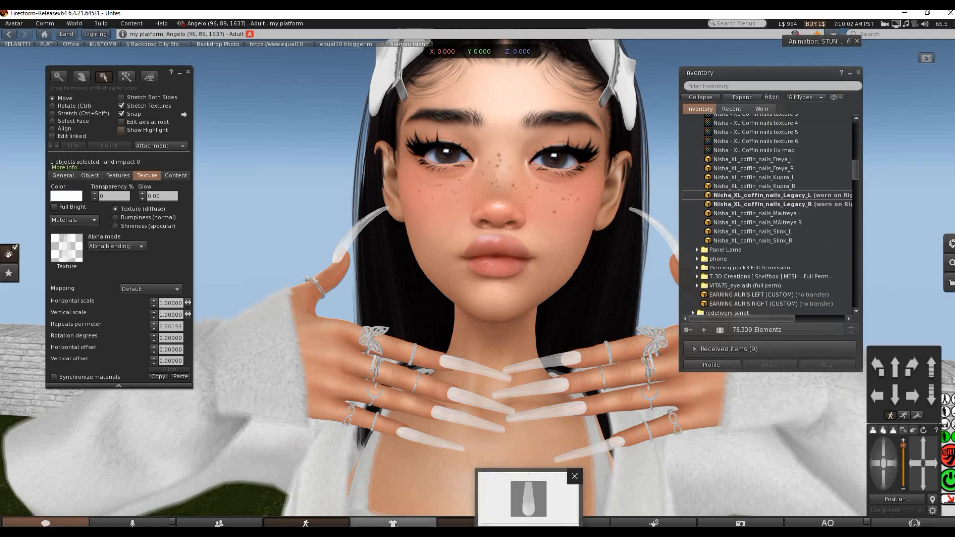
click(528, 497)
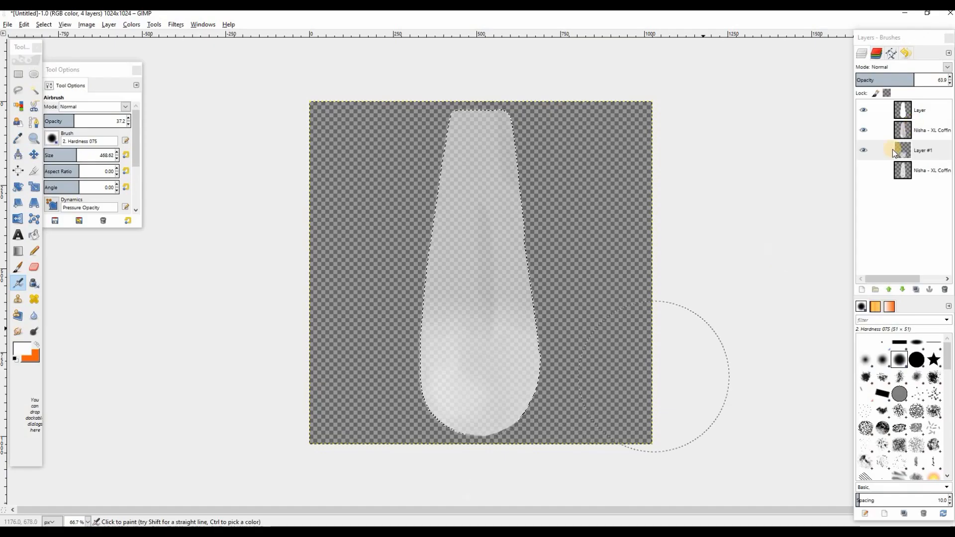
Compare the nail with the top layer hidden and shown, and set the upper AO map layer's opacity to about 79.8
click(863, 111)
click(864, 111)
click(864, 111)
click(864, 111)
click(914, 129)
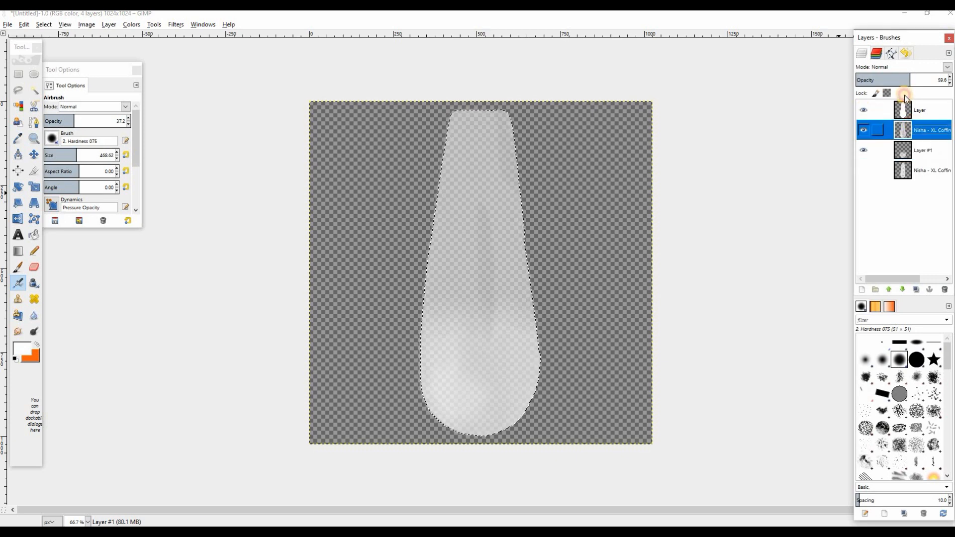
drag(907, 80, 950, 80)
click(864, 111)
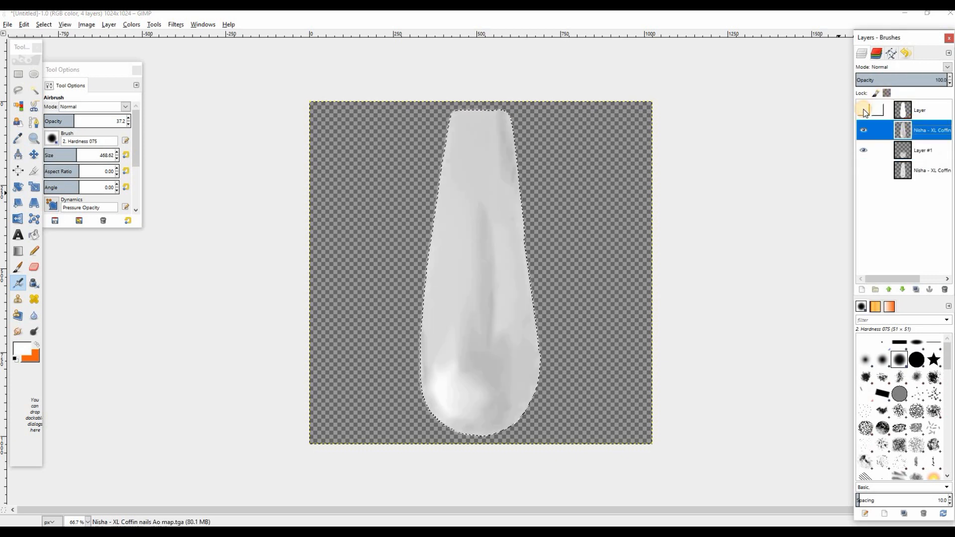
click(864, 110)
drag(914, 79, 928, 80)
Compare Layer #1 and the upper AO map layer by toggling their visibility, and lower the AO map layer's opacity
click(870, 151)
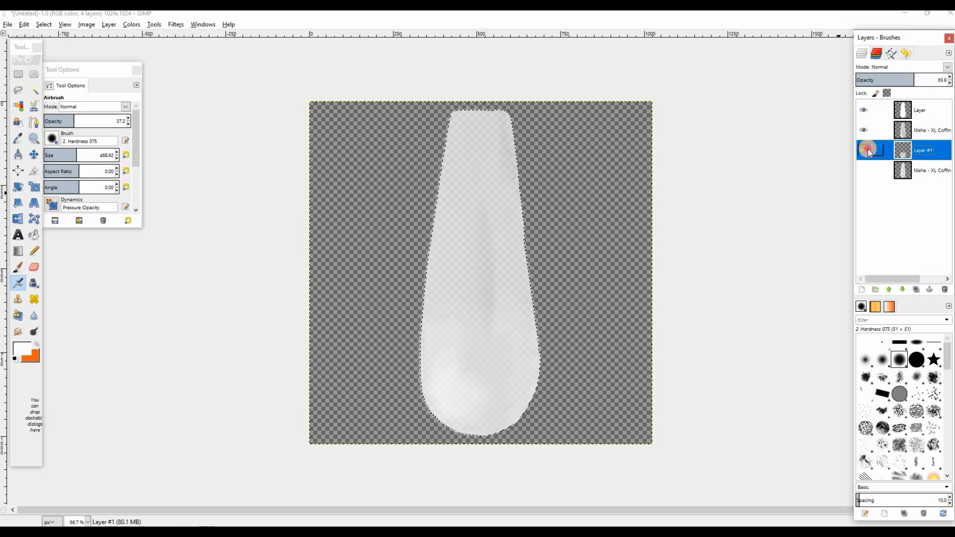
click(866, 150)
click(864, 130)
click(861, 154)
click(861, 153)
click(862, 153)
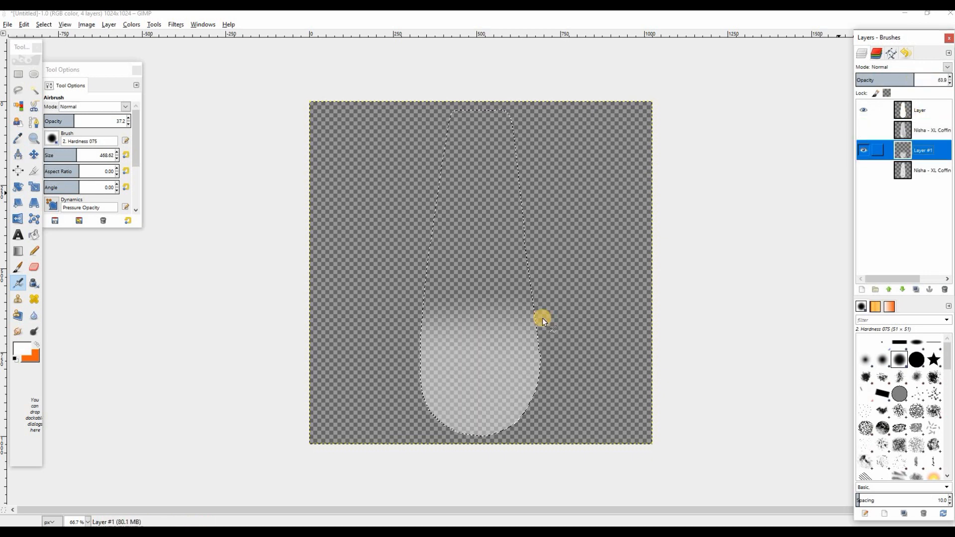
click(863, 130)
click(915, 122)
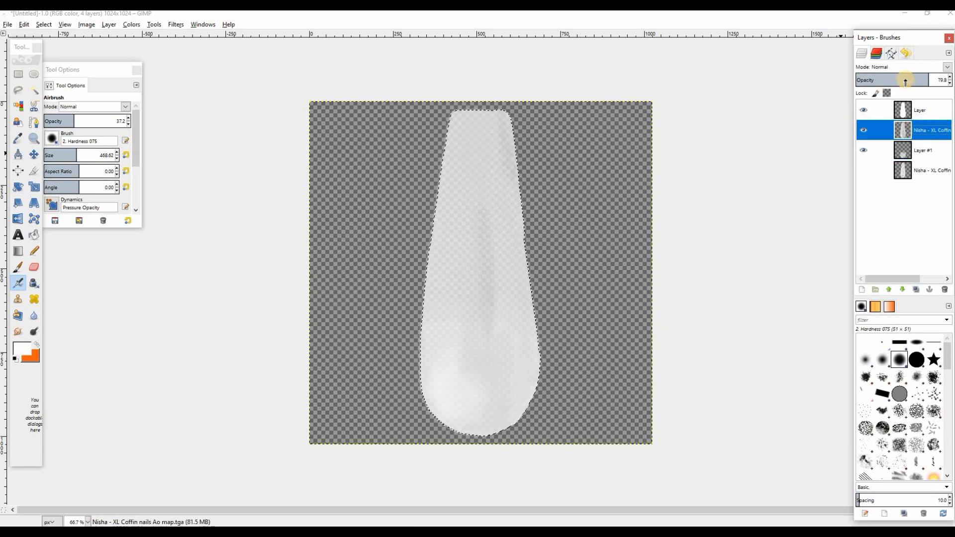
click(901, 80)
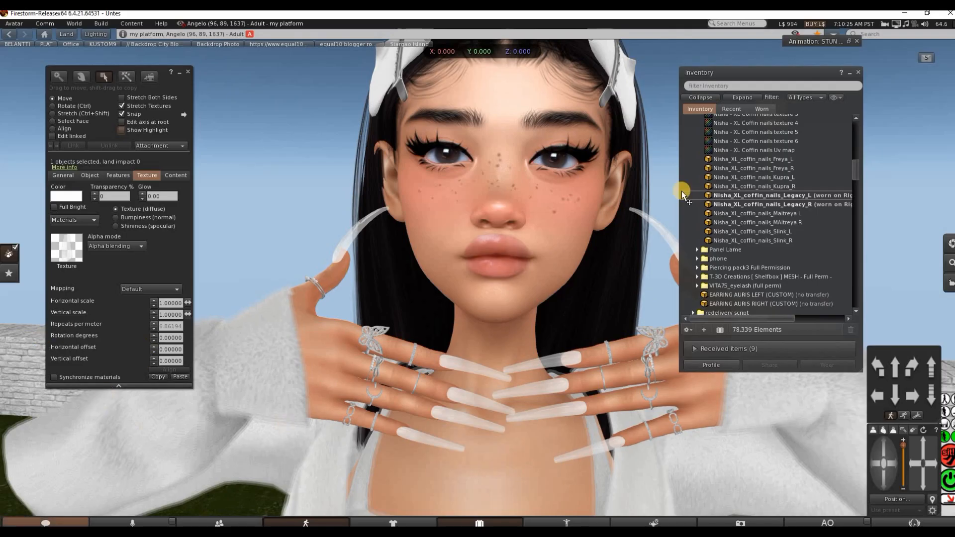
Upload exit.png to the Second Life inventory as an image texture named trans
right_click(698, 253)
mouse_move(724, 256)
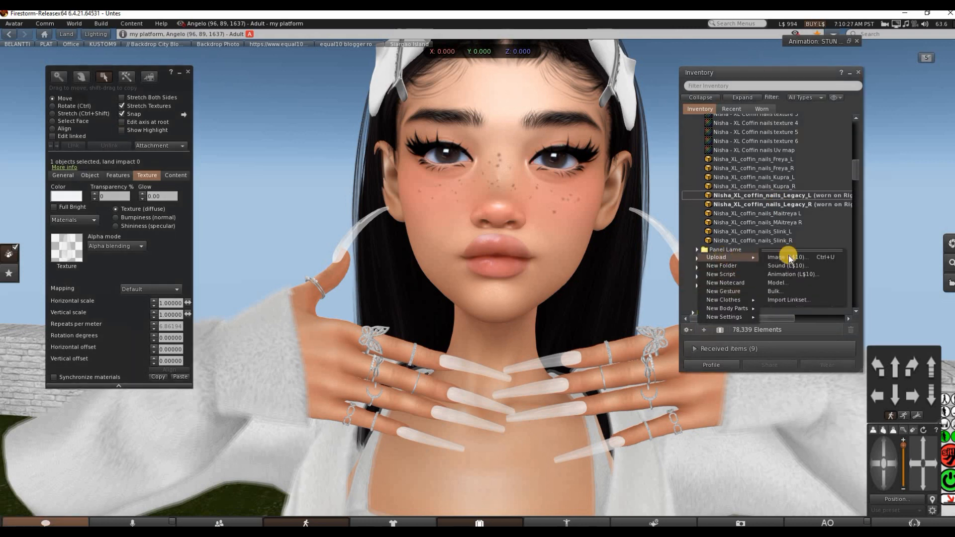
click(789, 256)
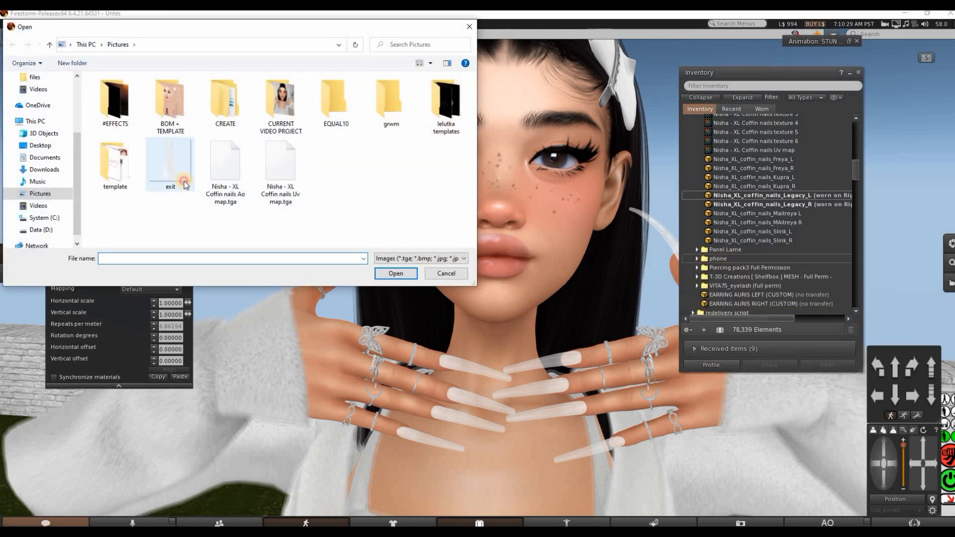
click(184, 183)
click(386, 275)
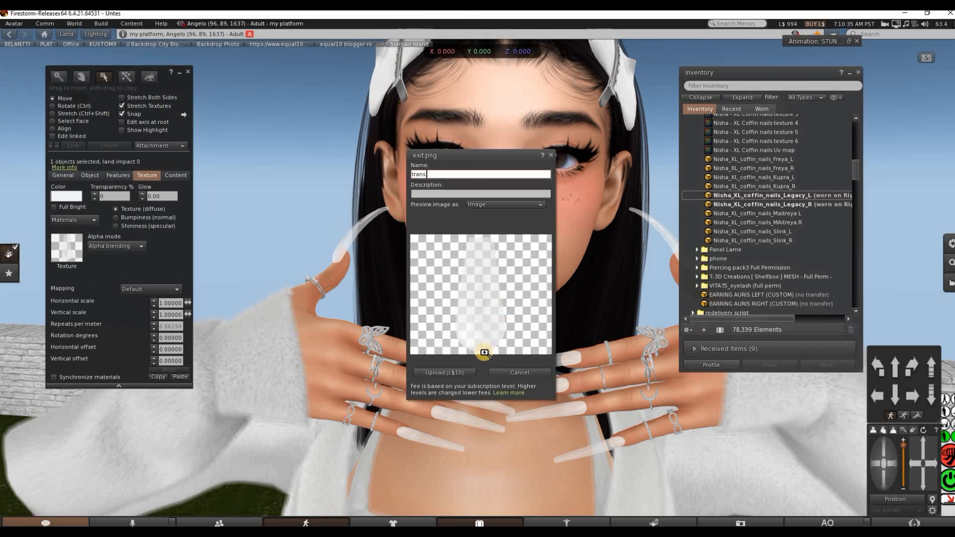
click(439, 378)
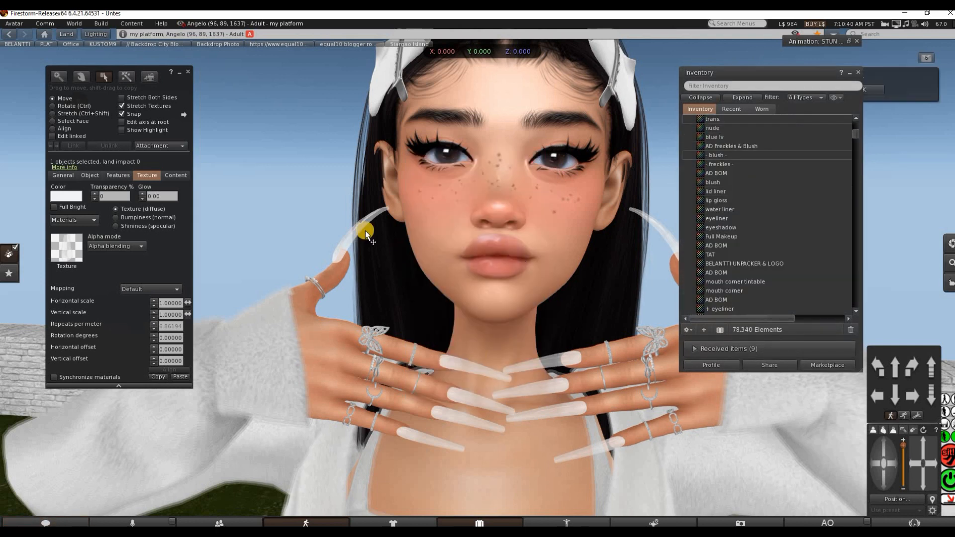
Apply the uploaded trans texture from the Textures folder to the selected worn Legacy nails
click(731, 109)
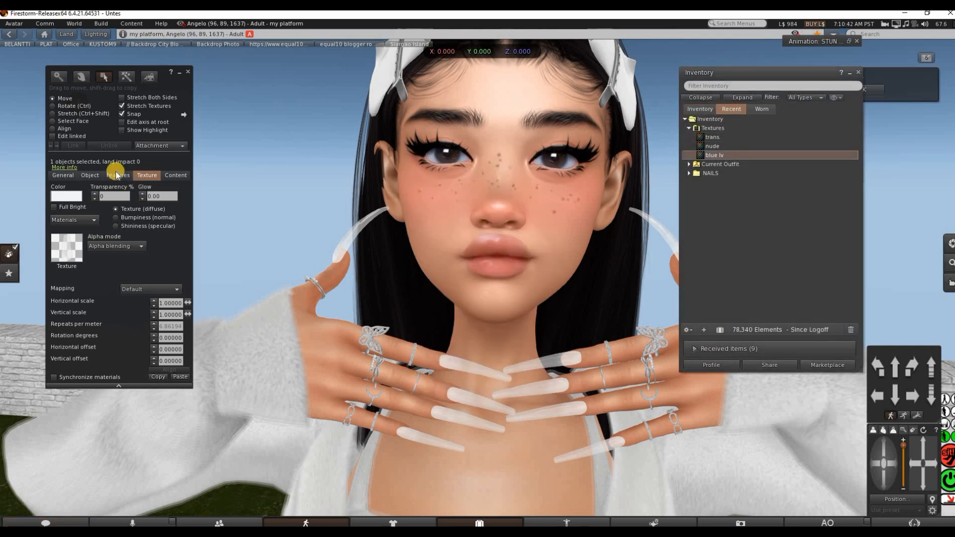
click(71, 253)
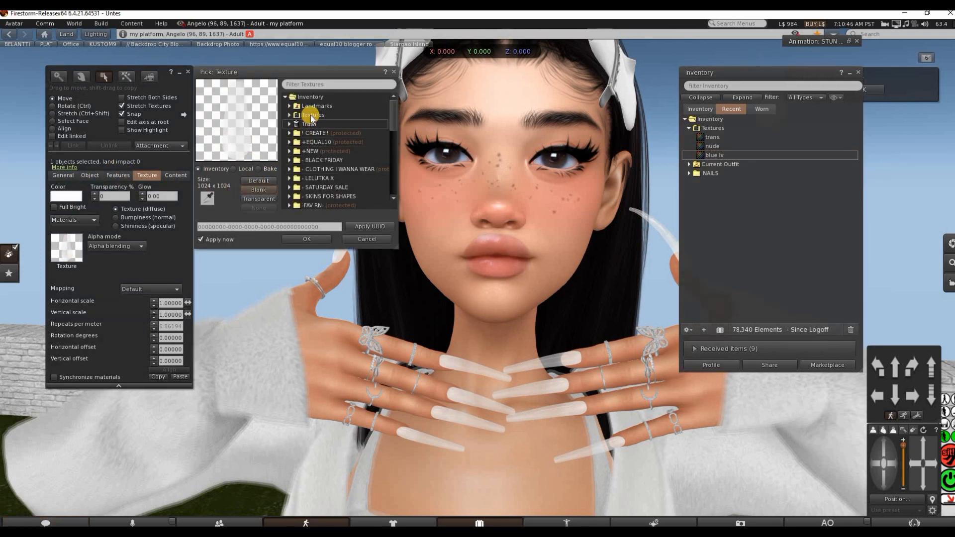
click(290, 115)
click(301, 122)
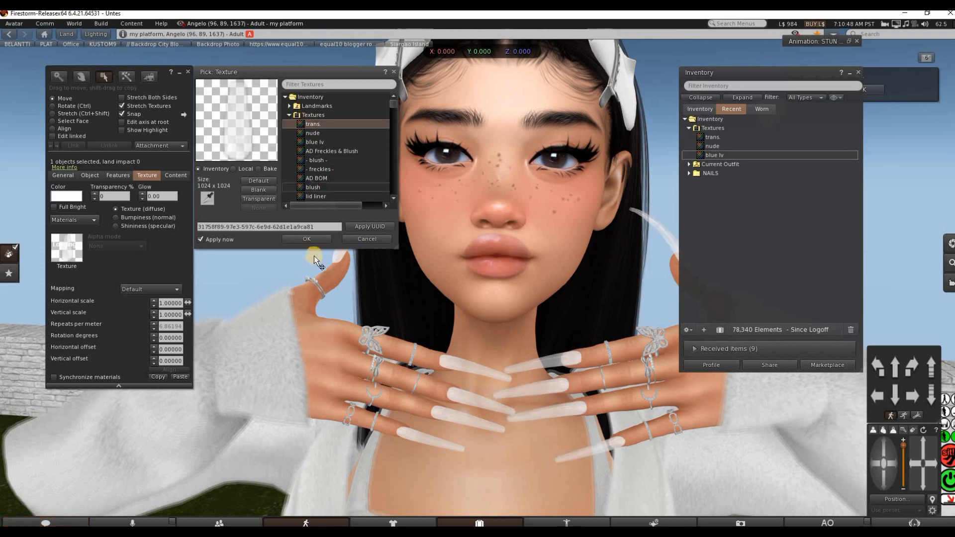
click(309, 238)
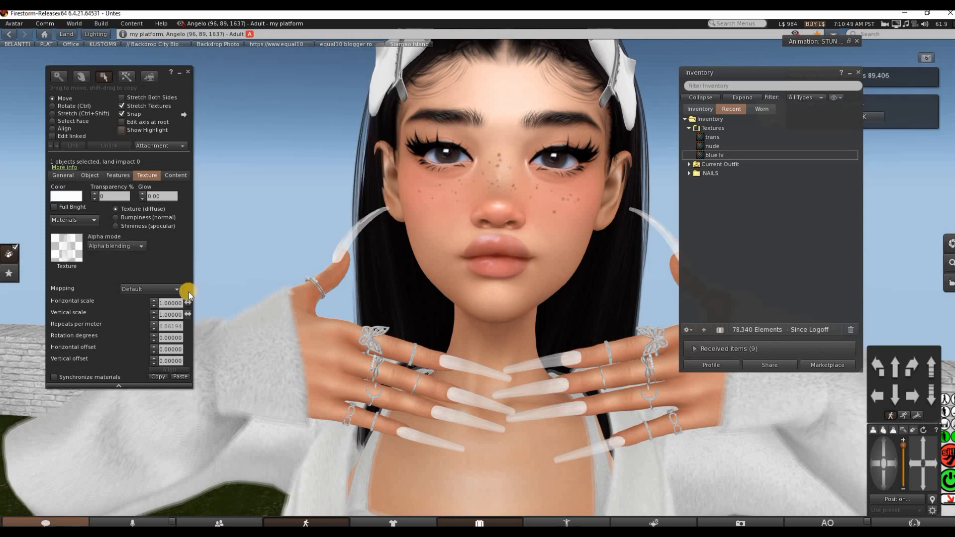
click(474, 371)
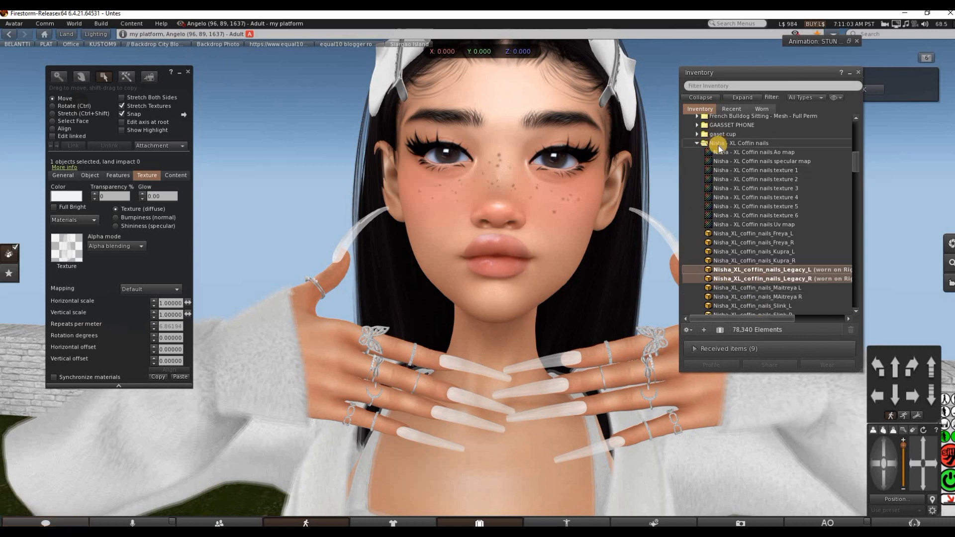
Detach both Legacy nails and wear the Kupra left and right nails from the NAILS folder
right_click(774, 279)
click(798, 420)
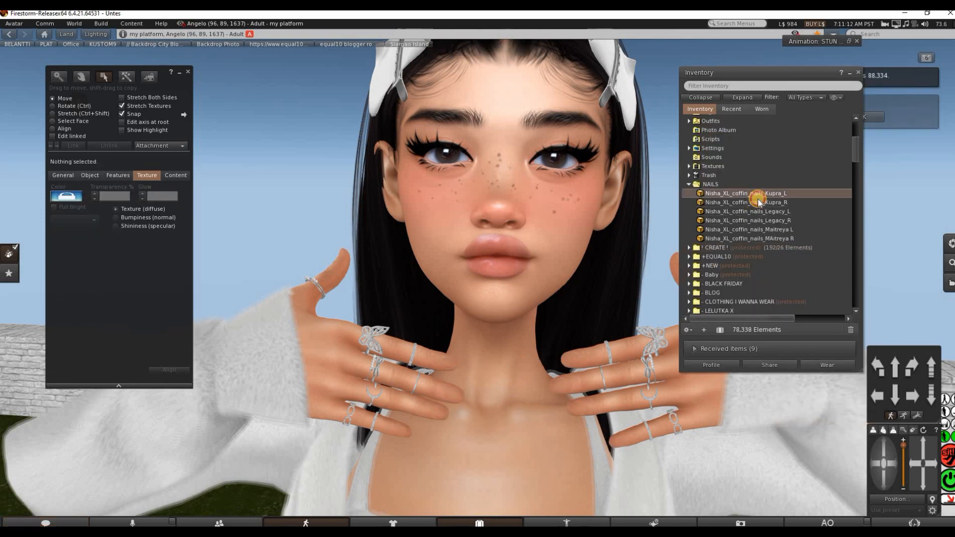
right_click(759, 194)
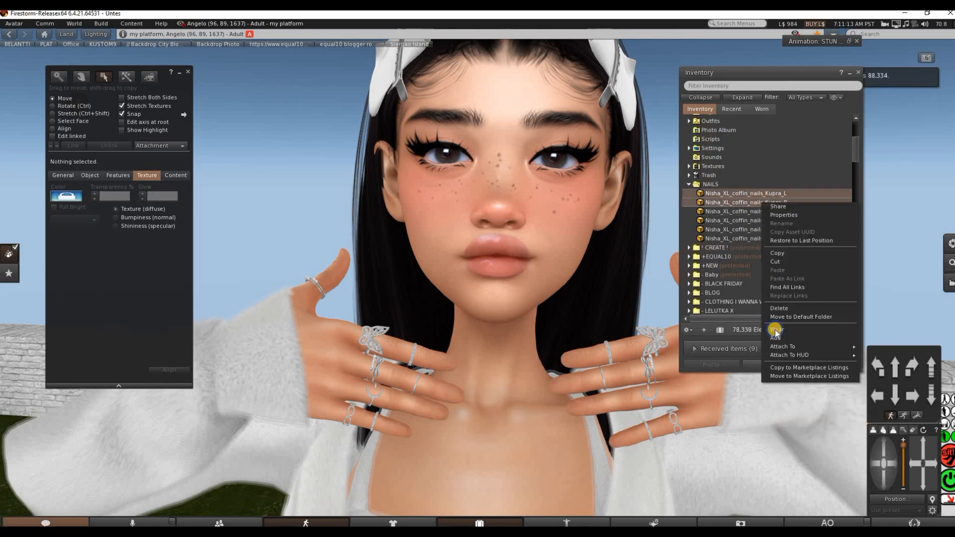
click(771, 334)
Edit the worn Kupra_R nails and replace their texture with trans
right_click(757, 197)
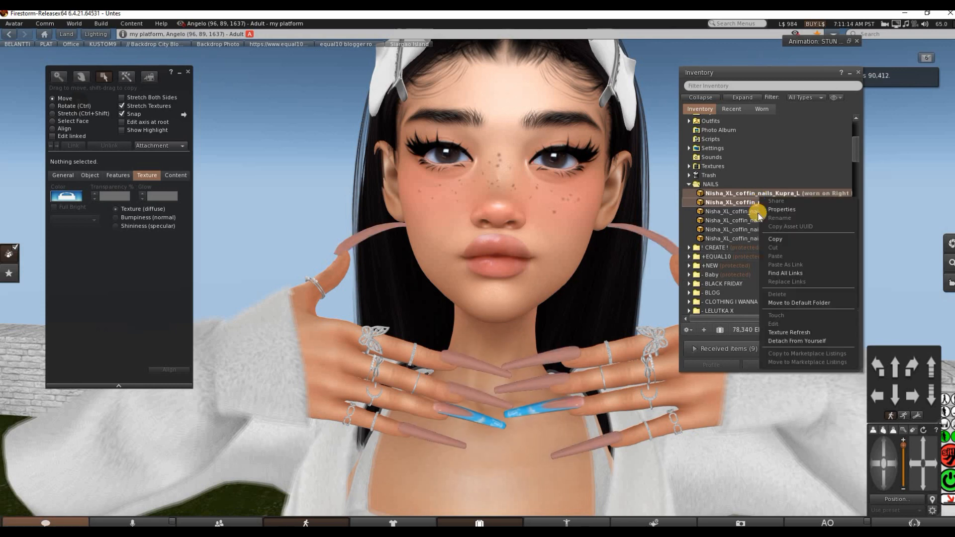
click(727, 198)
click(729, 201)
right_click(728, 201)
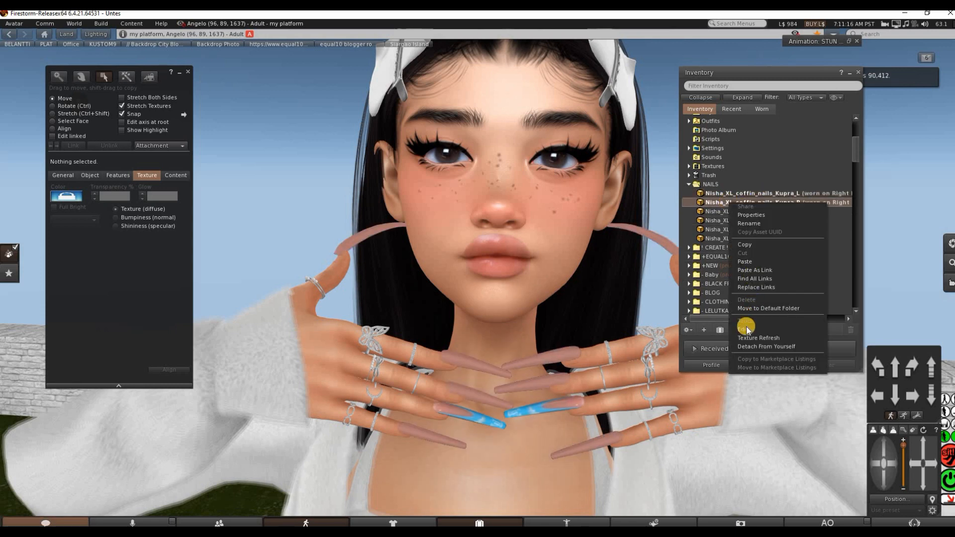
click(745, 329)
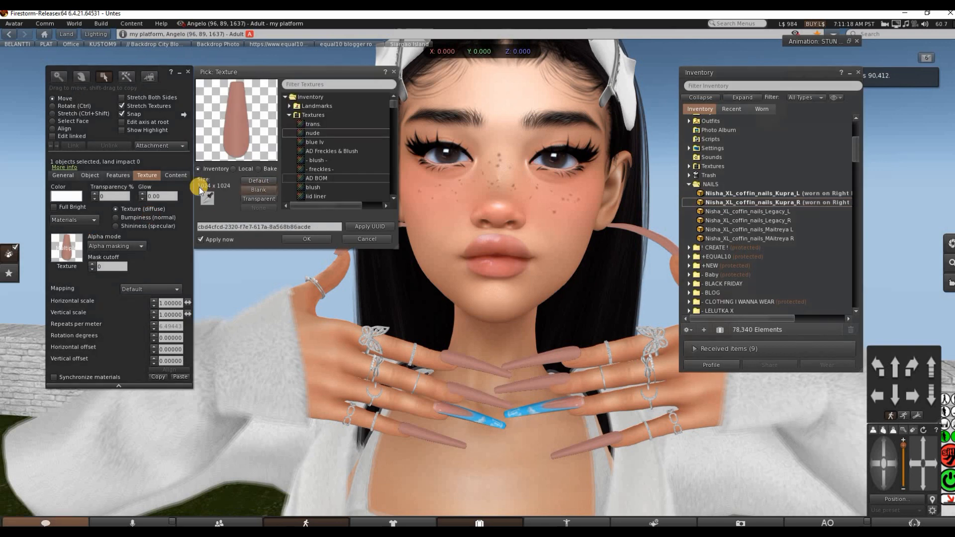
click(312, 124)
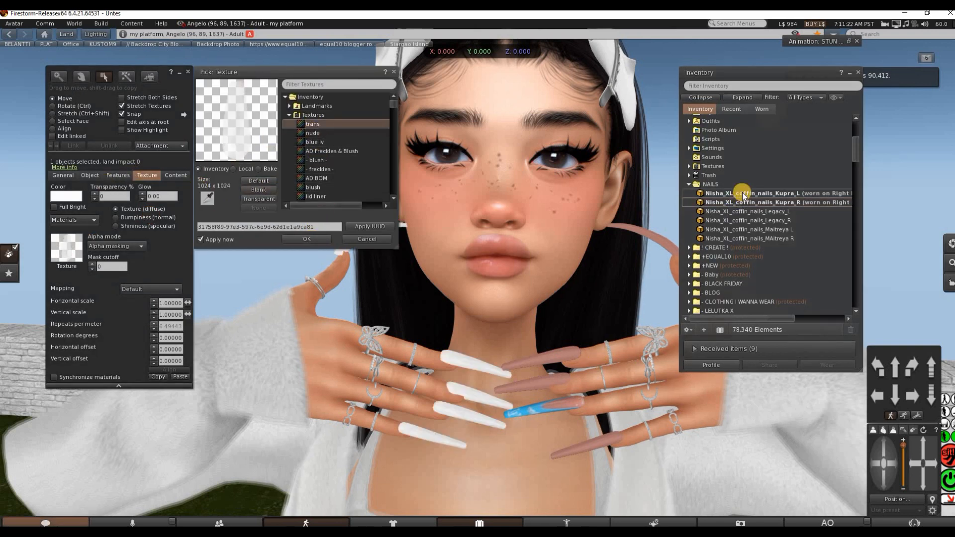
click(307, 239)
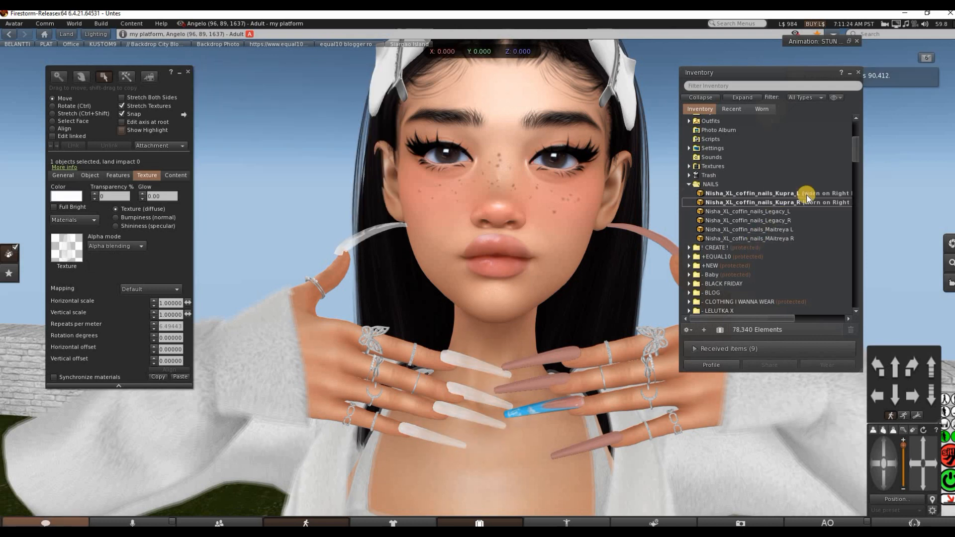
Edit the worn Kupra_L nails, replace their texture with trans, and select the Legacy_L nails in the NAILS folder
right_click(805, 206)
click(827, 321)
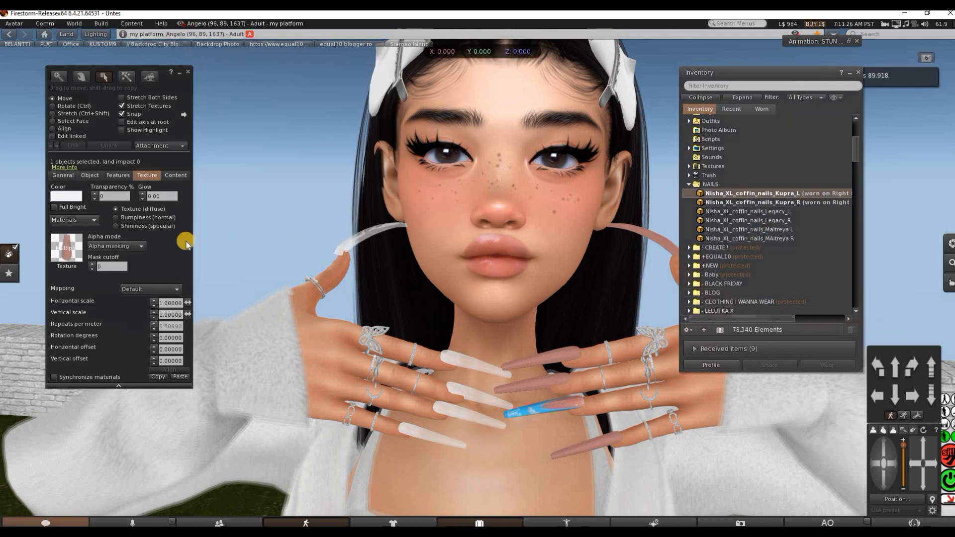
click(59, 248)
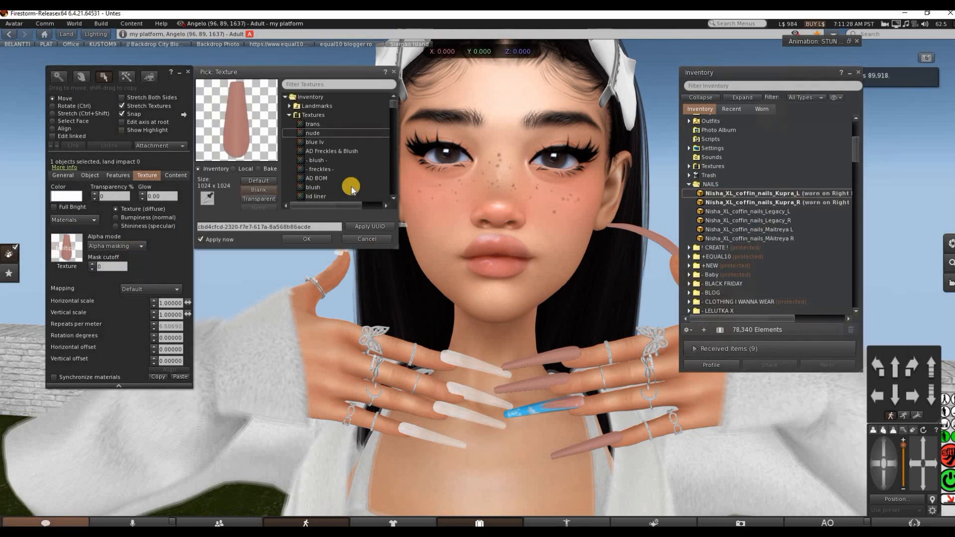
click(330, 123)
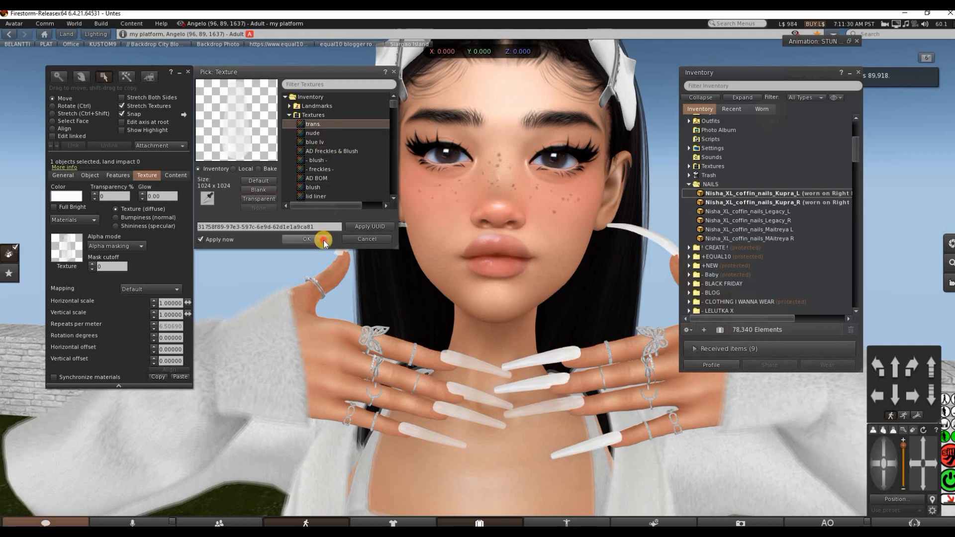
click(322, 239)
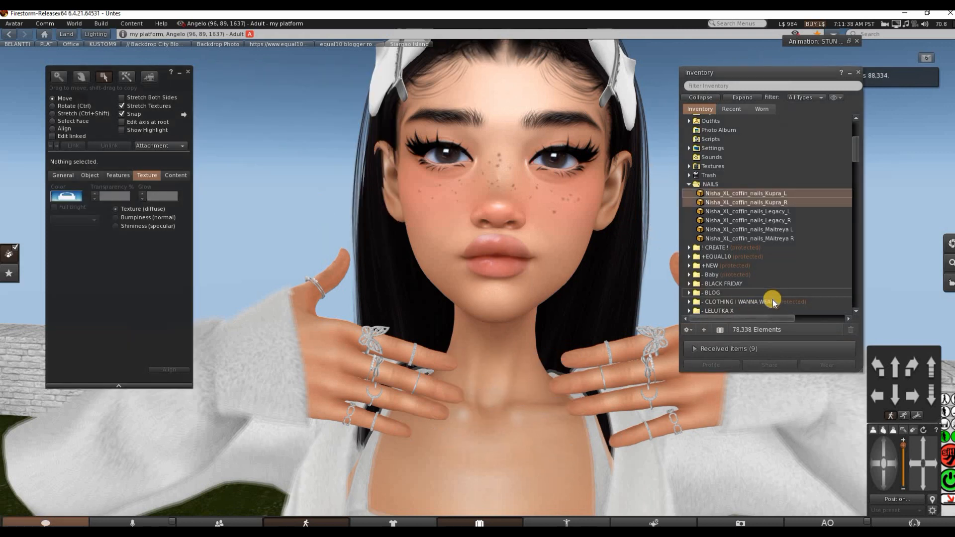
click(768, 213)
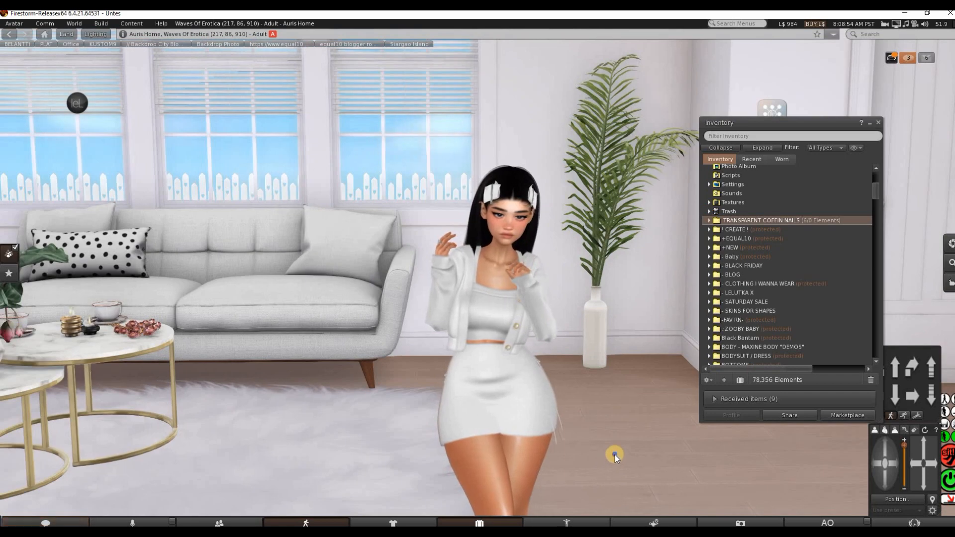
Create a box on the floor beside the avatar and texture it with BELANTTI UNPACKER & LOGO
right_click(614, 455)
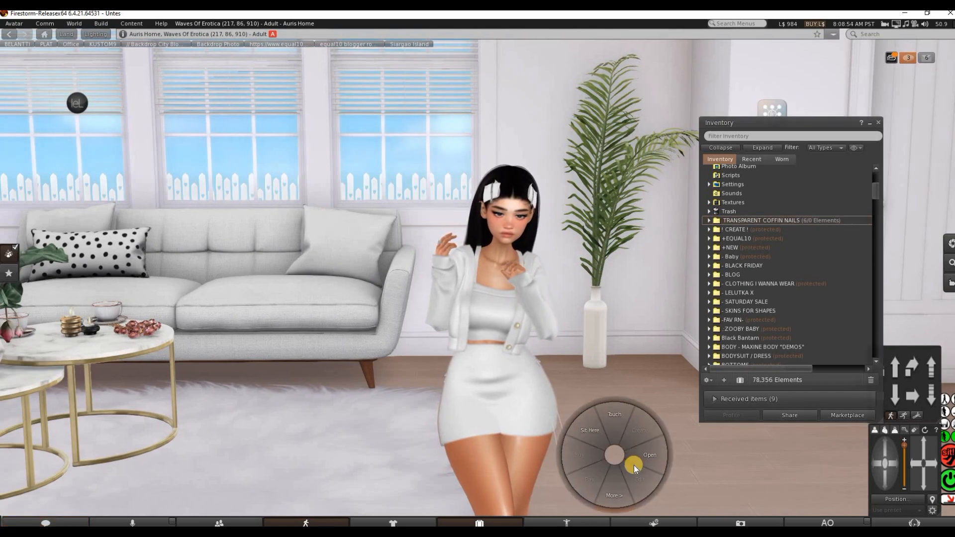
click(635, 468)
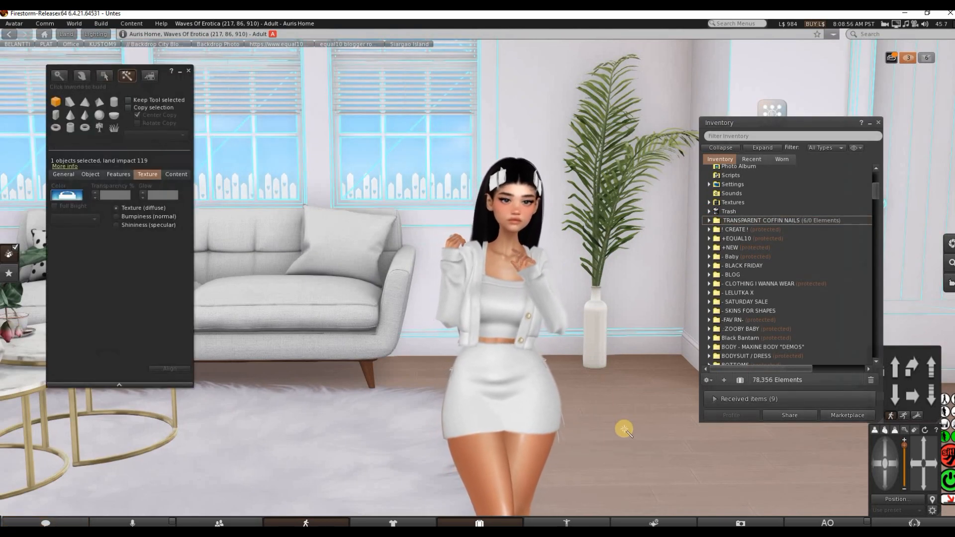
click(624, 429)
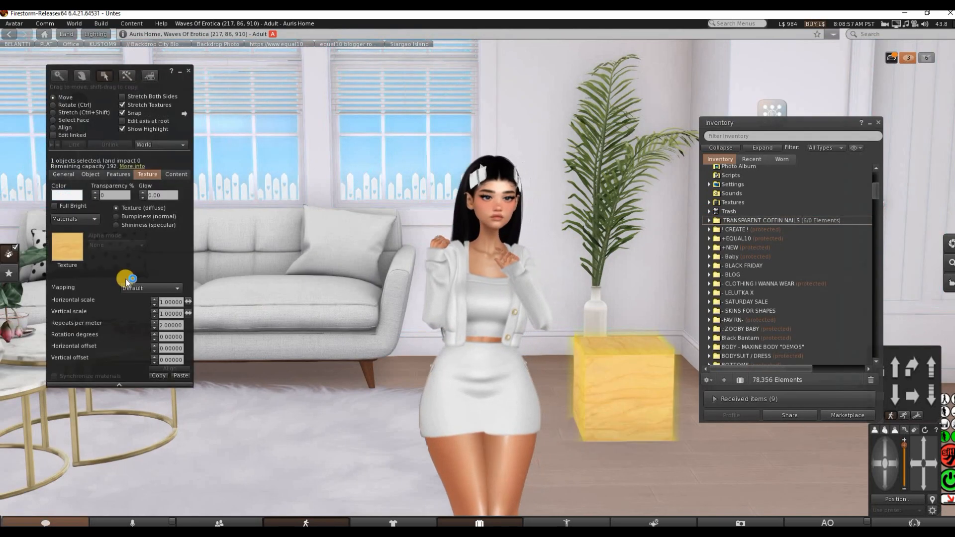
click(78, 257)
click(343, 187)
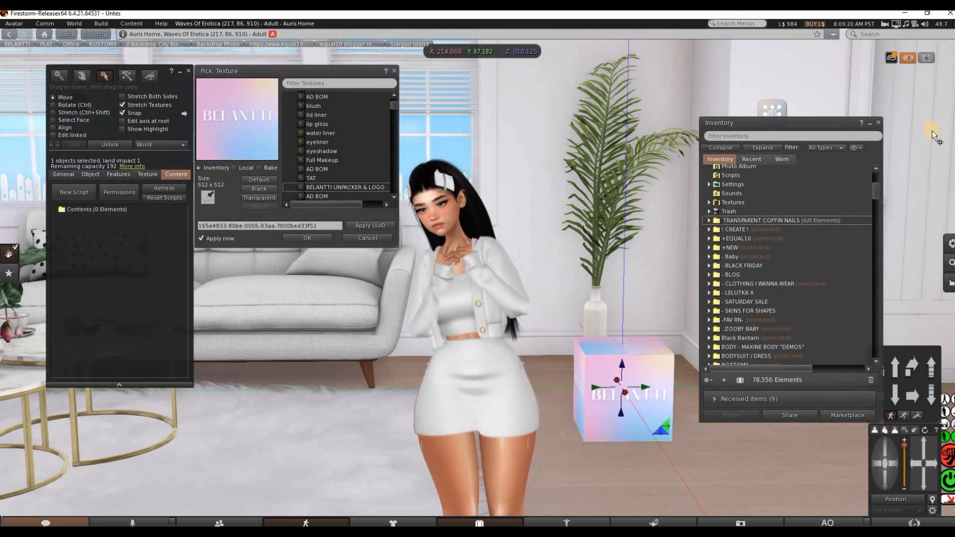
Put the six Kupra, Legacy and Maitreya nail items and the MWC Auto Unpacker Script into the box's contents
click(709, 229)
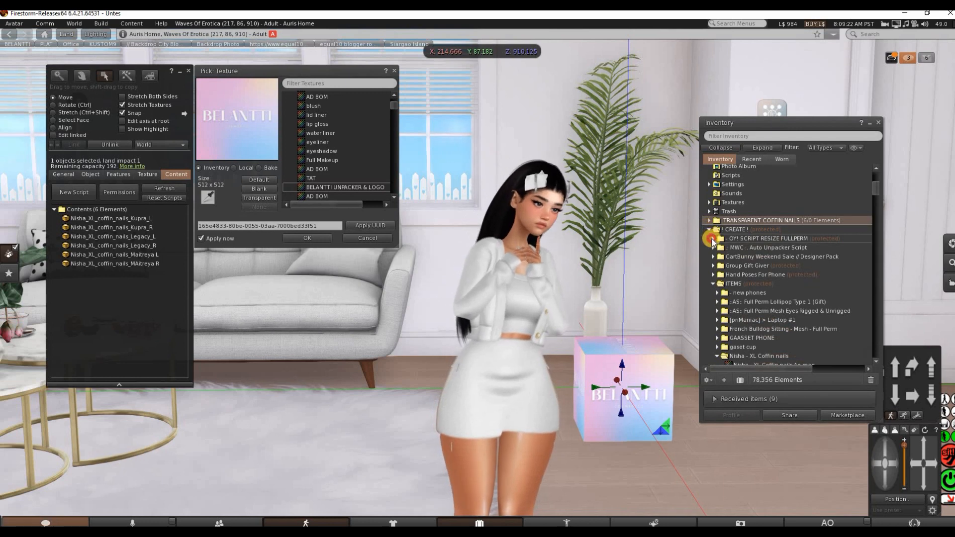
click(713, 239)
click(713, 256)
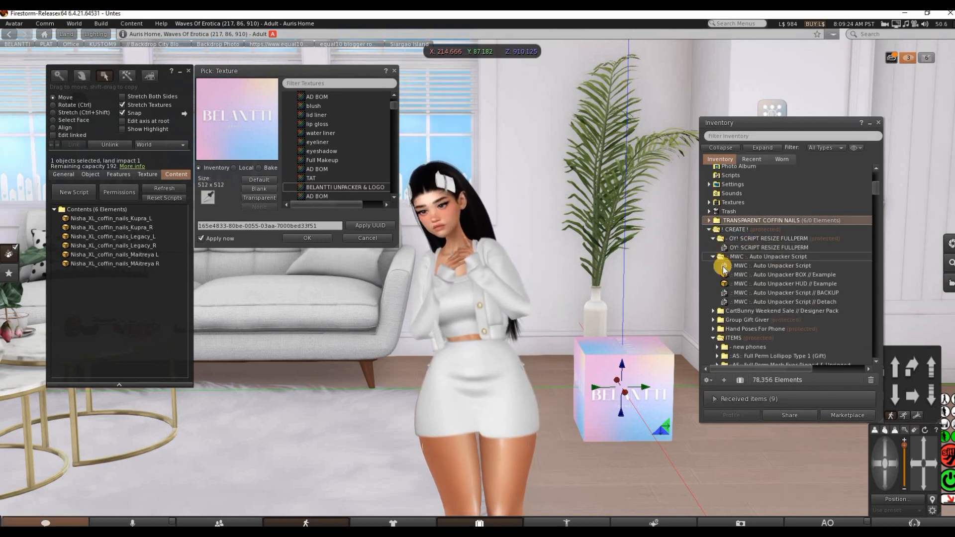
drag(724, 269, 128, 315)
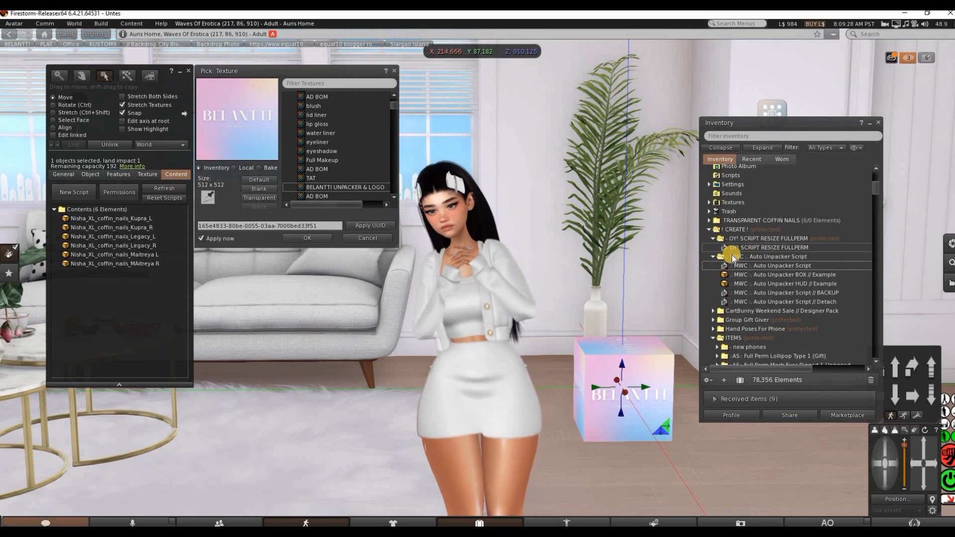
Finish editing the BELANTTI box, take it into the inventory and show the recently acquired items
click(187, 70)
right_click(639, 395)
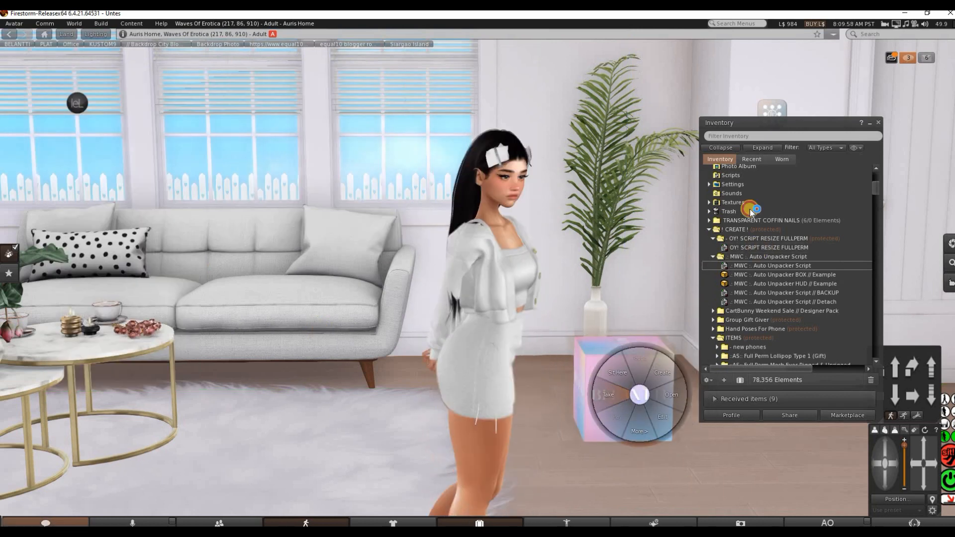
click(751, 159)
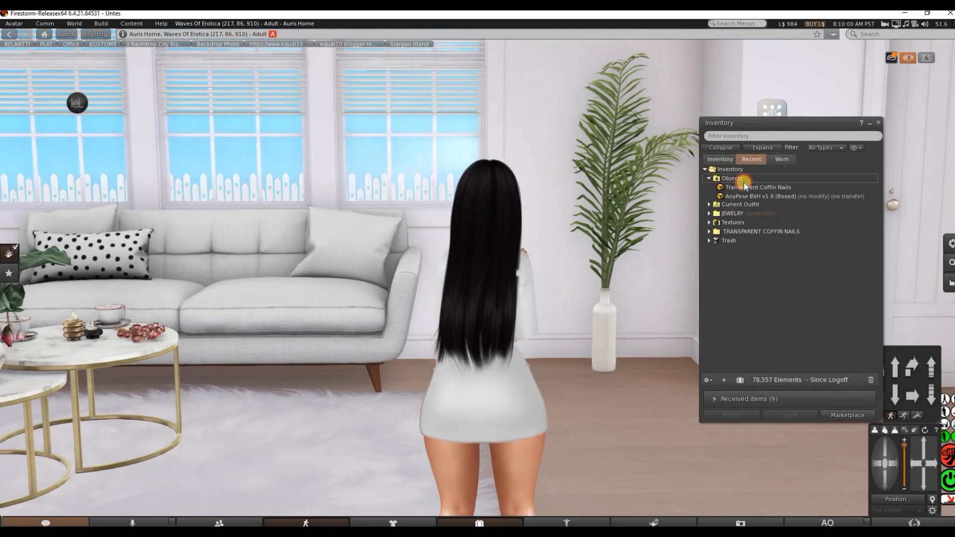
Test the Transparent Coffin Nails unpacker by attaching it to HUD Center 2, accept the folder it delivers, and detach it
right_click(746, 187)
mouse_move(774, 347)
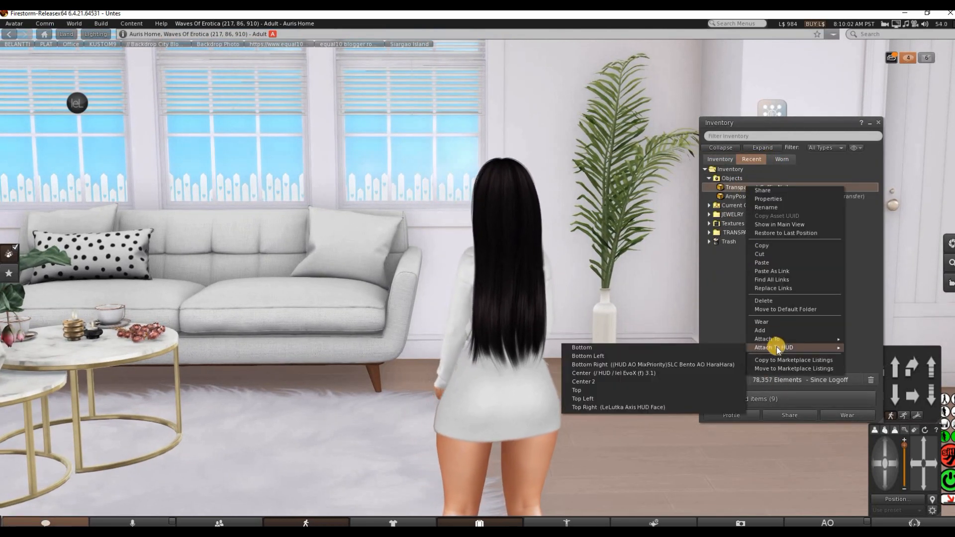
click(589, 381)
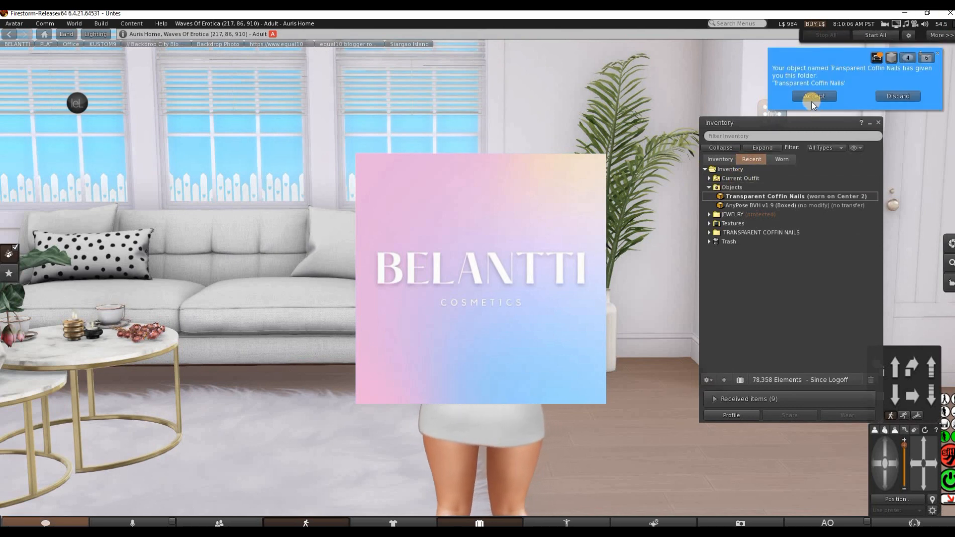
click(814, 96)
double_click(718, 198)
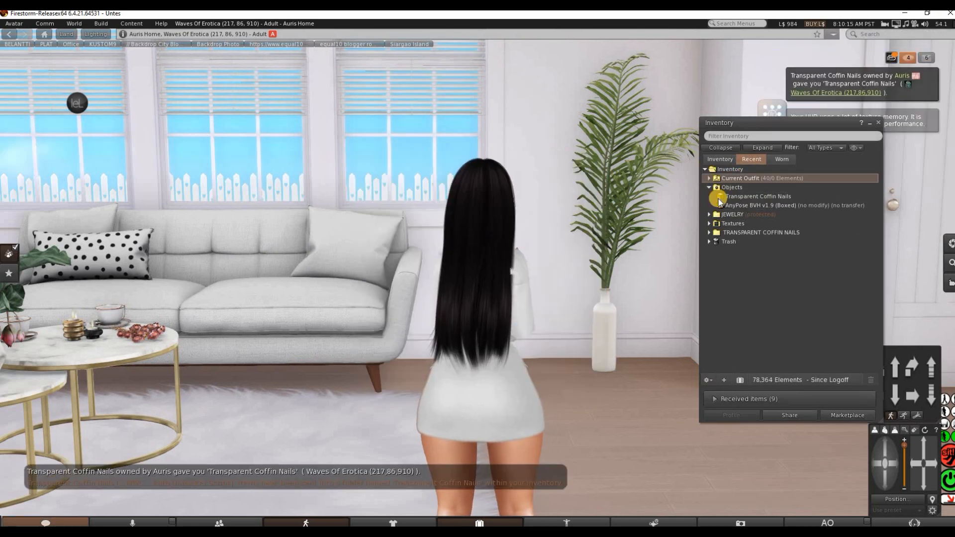
Move the Transparent Coffin Nails box to the Marketplace Listings and create a listing from its unassociated folder
right_click(744, 199)
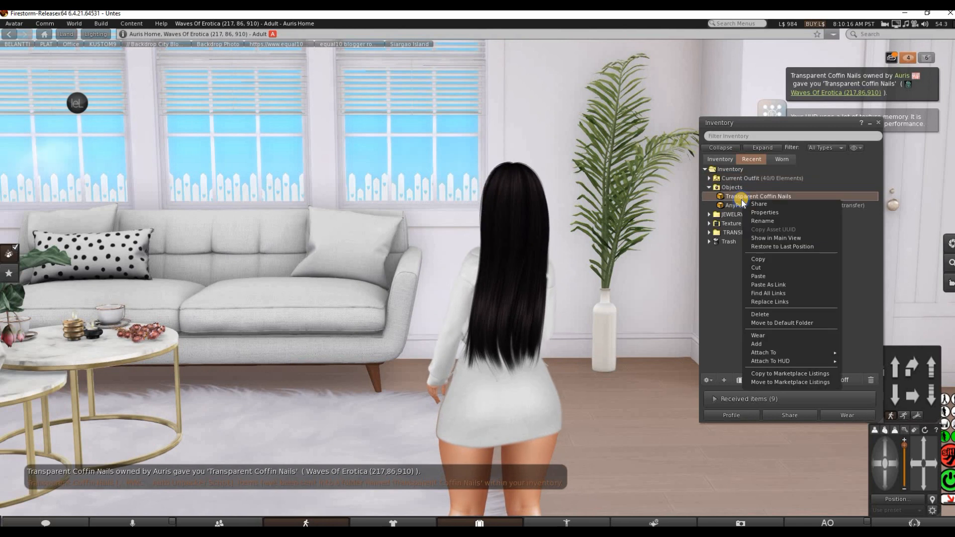
click(769, 382)
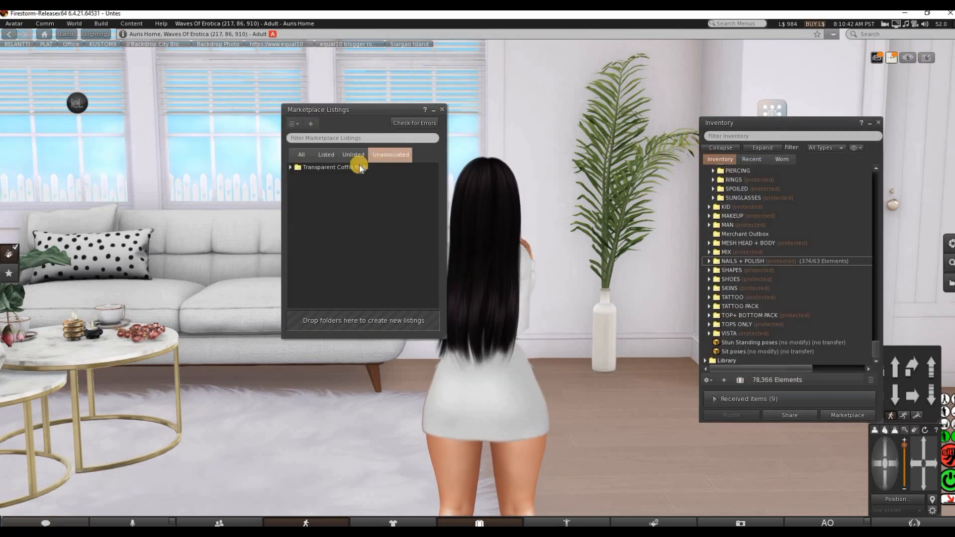
right_click(360, 168)
click(372, 171)
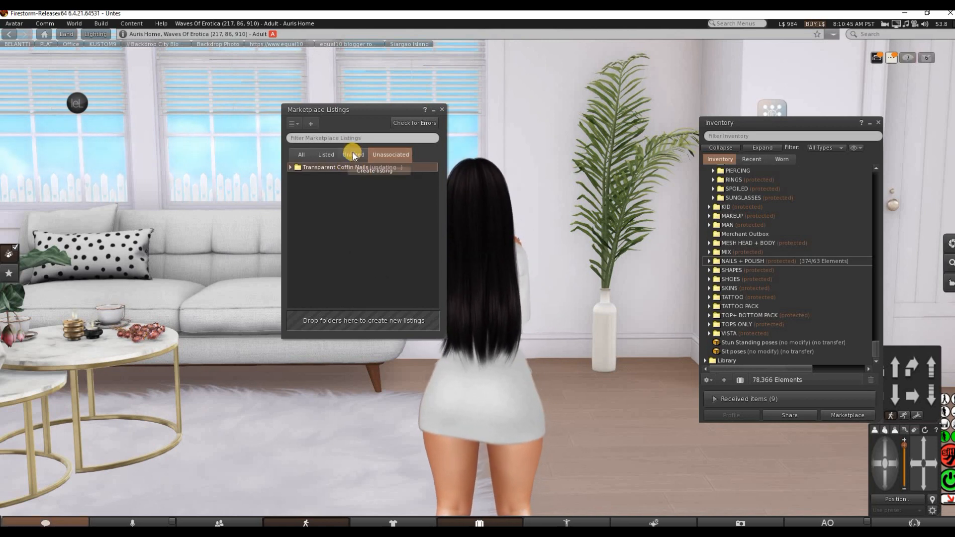
Open the unlisted Transparent Coffin Nails listing for editing on the Second Life Marketplace website
click(353, 155)
right_click(336, 185)
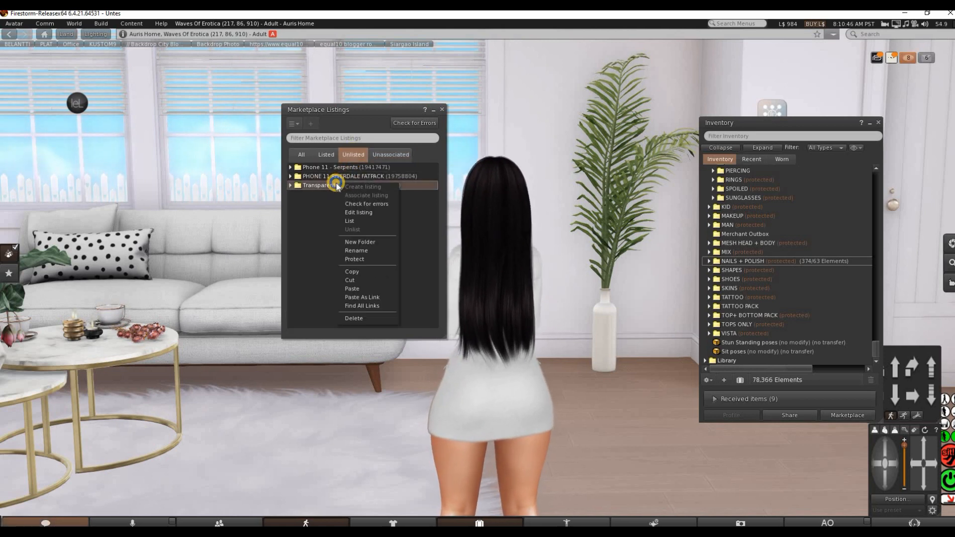
click(357, 211)
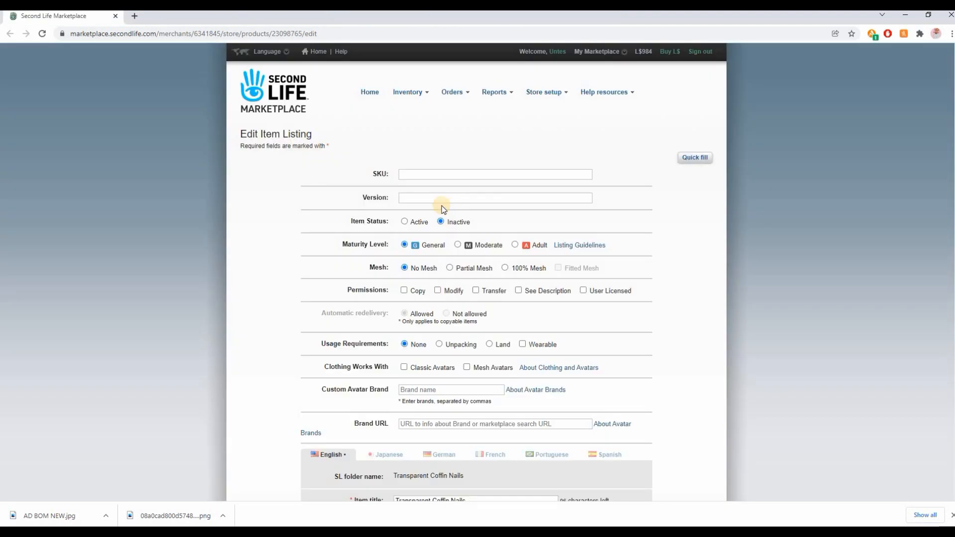
Set the listing to Active with Copy and Modify permissions, Unpacking as usage requirement, and clothing that works with Mesh Avatars
scroll(520, 252, down, 1)
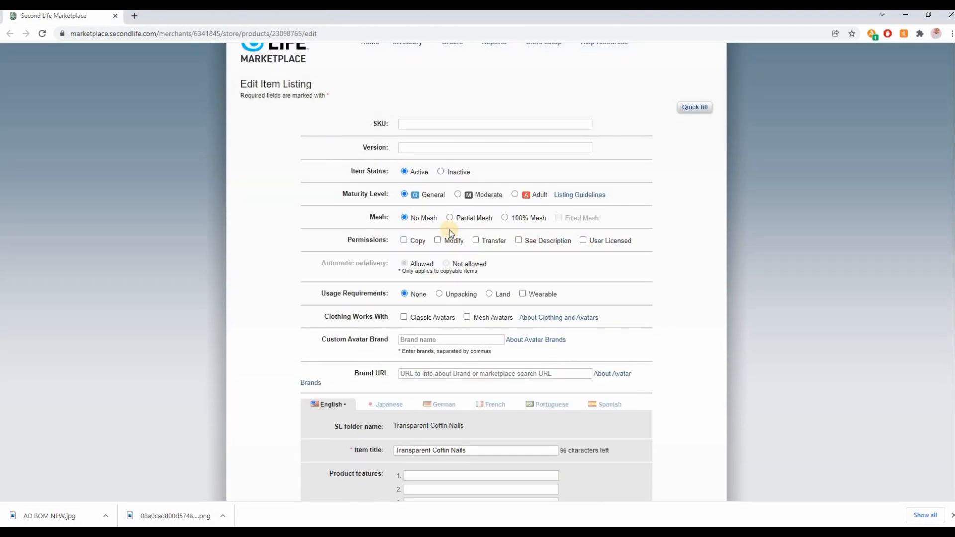
click(404, 240)
click(440, 294)
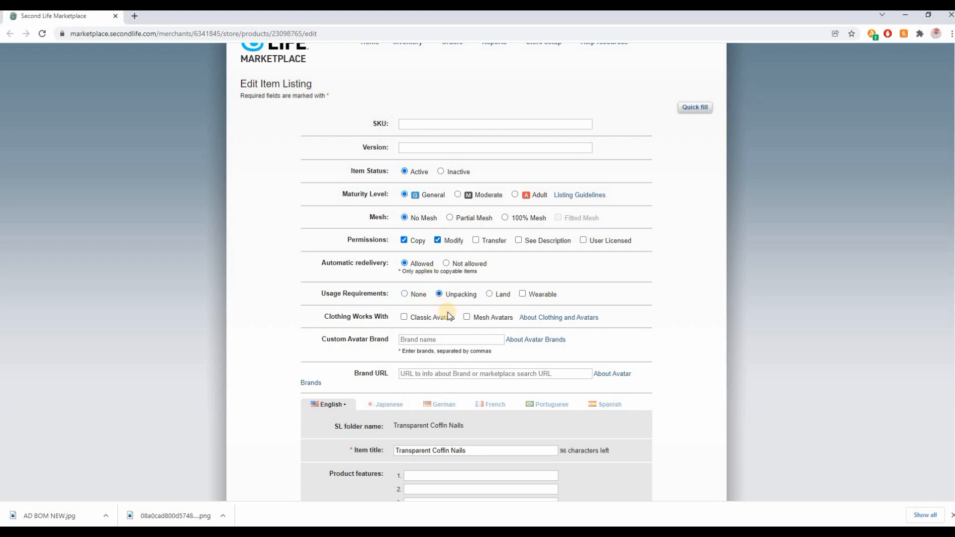
click(467, 317)
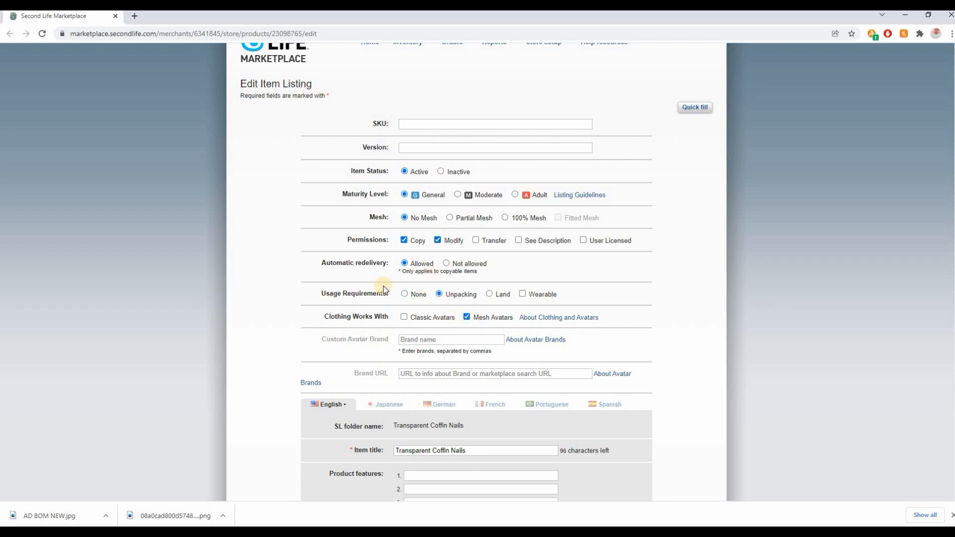
Describe the item as Transparent White Coffin Nails in Legacy, Maitreya and Kupra sizes, copy/modify, with keywords such as long xxl nails coffin stiletto
scroll(382, 288, down, 5)
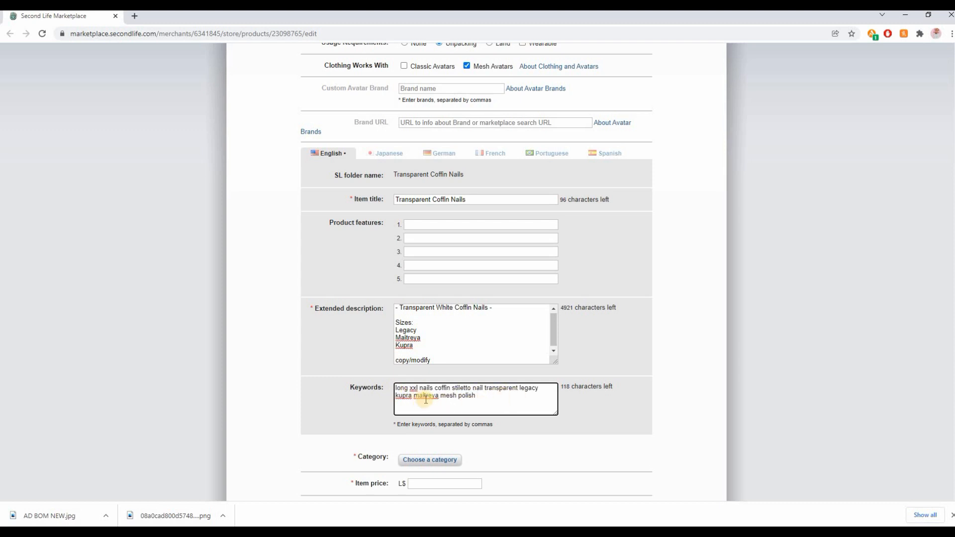
scroll(448, 468, up, 1)
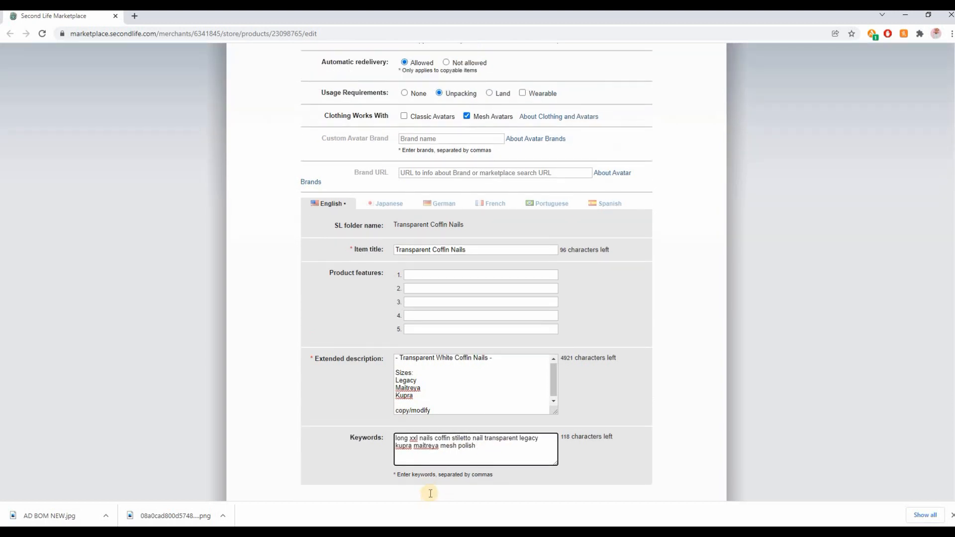
scroll(426, 348, down, 3)
Search the categories for nails and assign the item to Avatar Components > Cosmetic Enhancements > Nail Polish
click(429, 359)
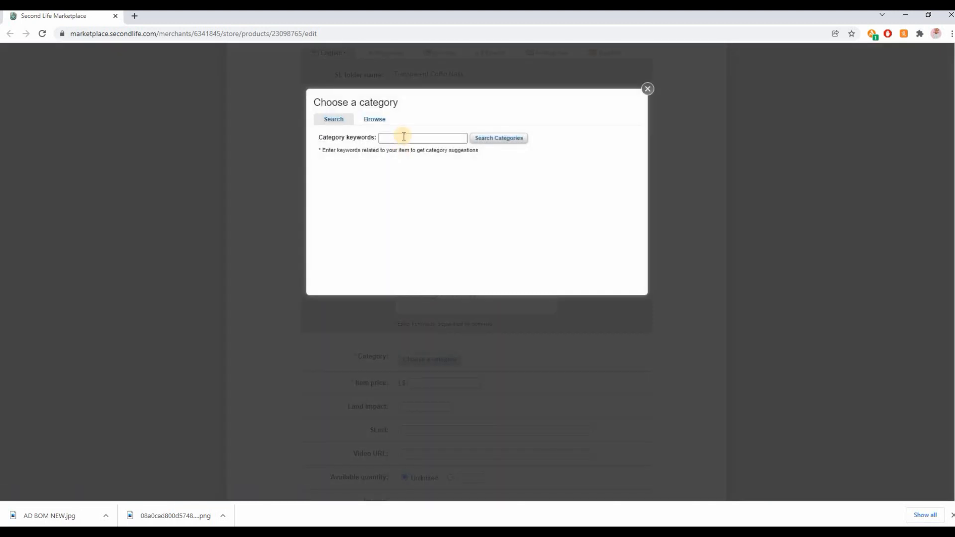
click(405, 137)
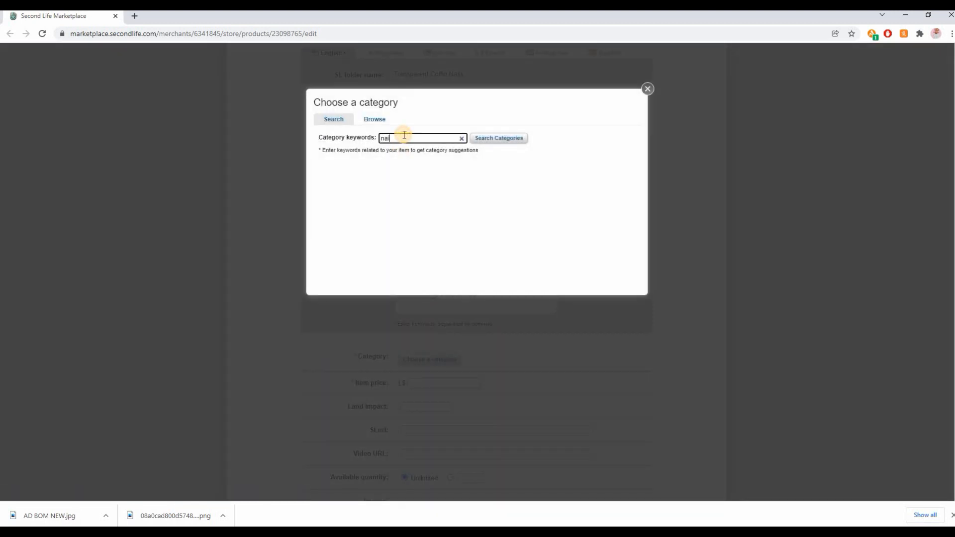
key(Return)
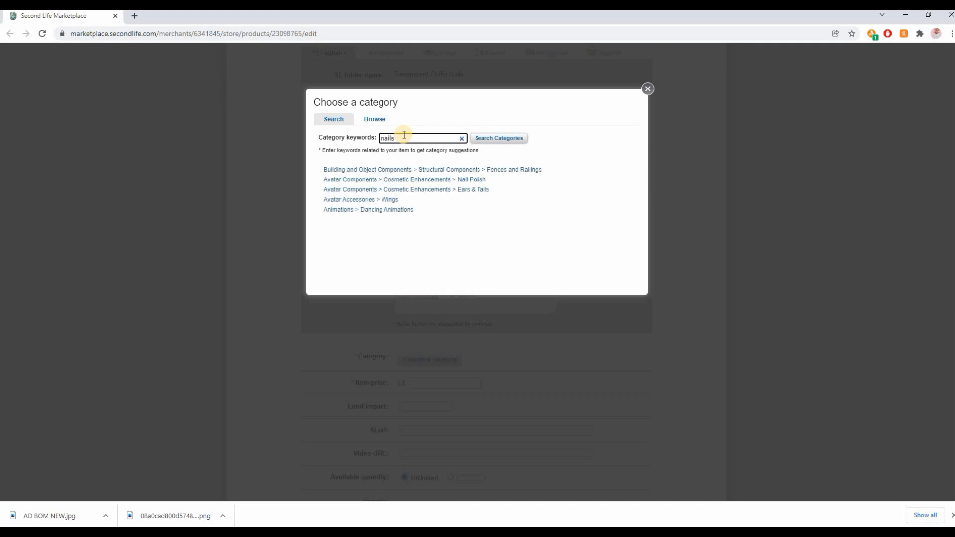
click(486, 185)
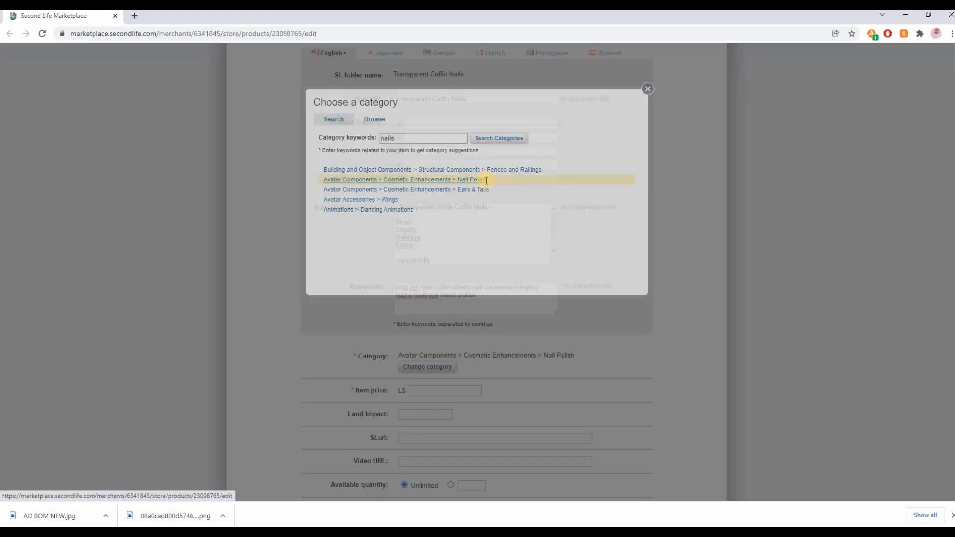
Set the item price to L$200
scroll(420, 356, down, 1)
scroll(422, 365, down, 3)
click(443, 288)
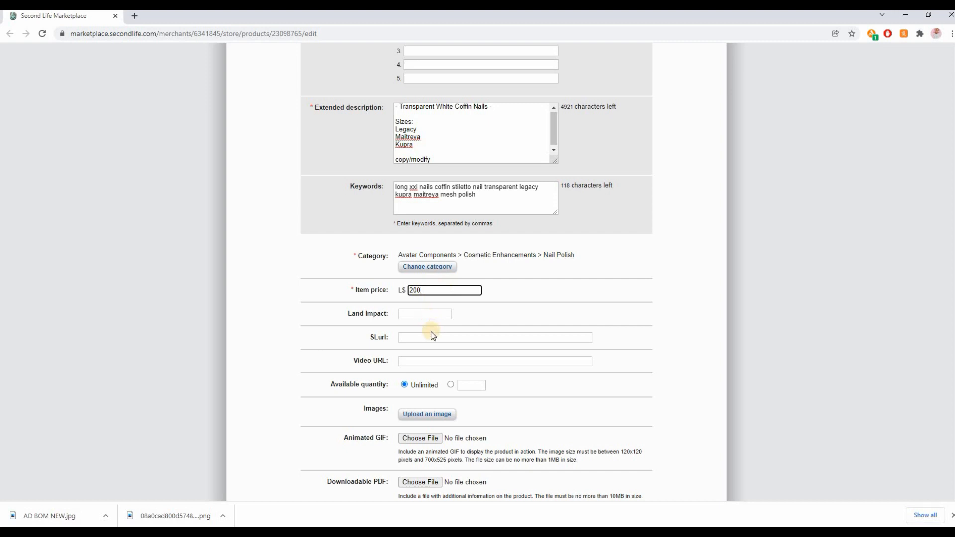
Publish the listing with its belantti product image and enlarge the picture on the product page
scroll(508, 462, down, 10)
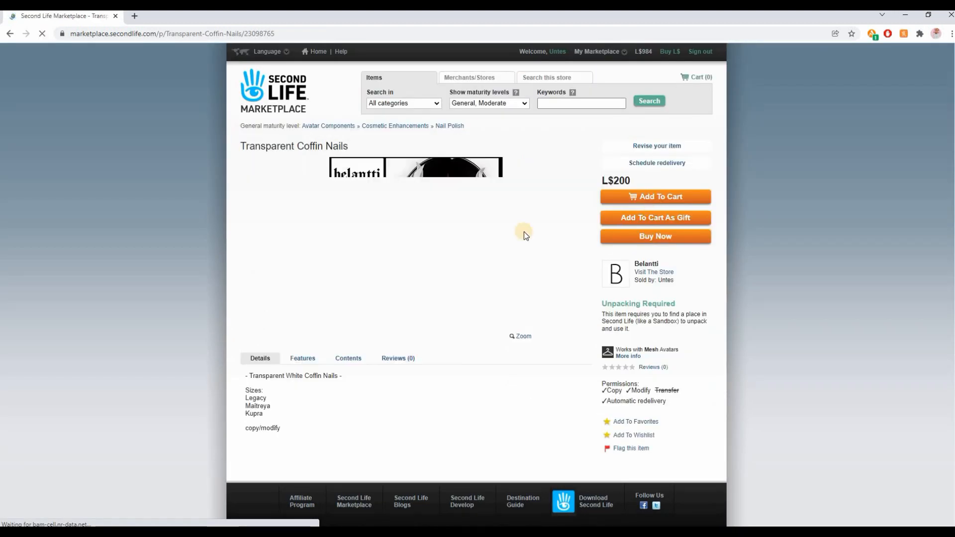
click(420, 256)
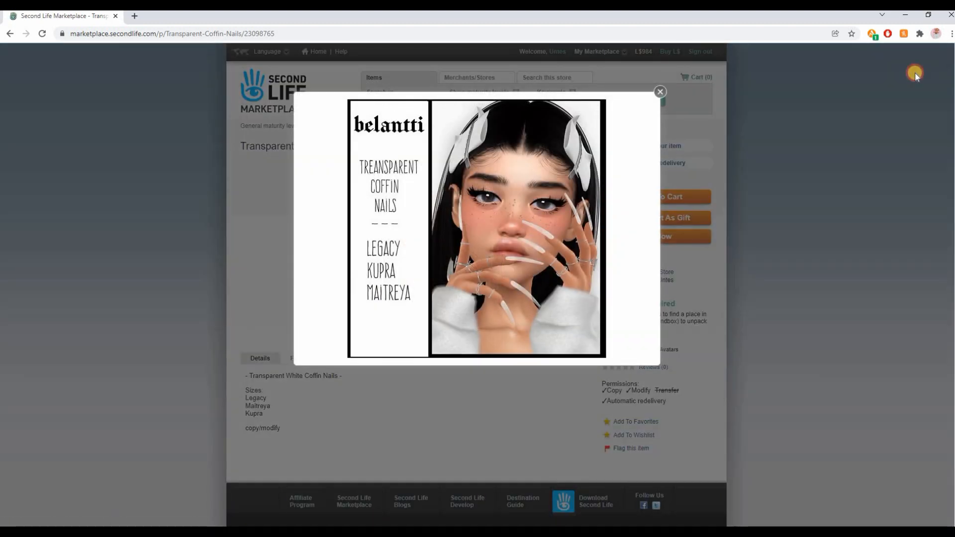